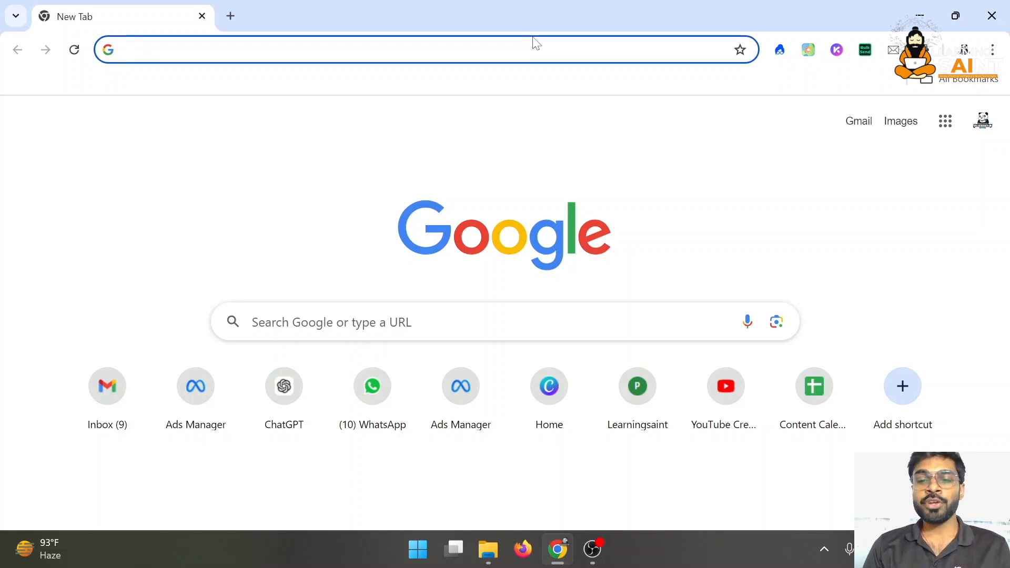
Load the test site's address in Chrome and glance over the homepage
{"action": "type", "text": "tets"}
{"action": "key", "text": "BackSpace"}
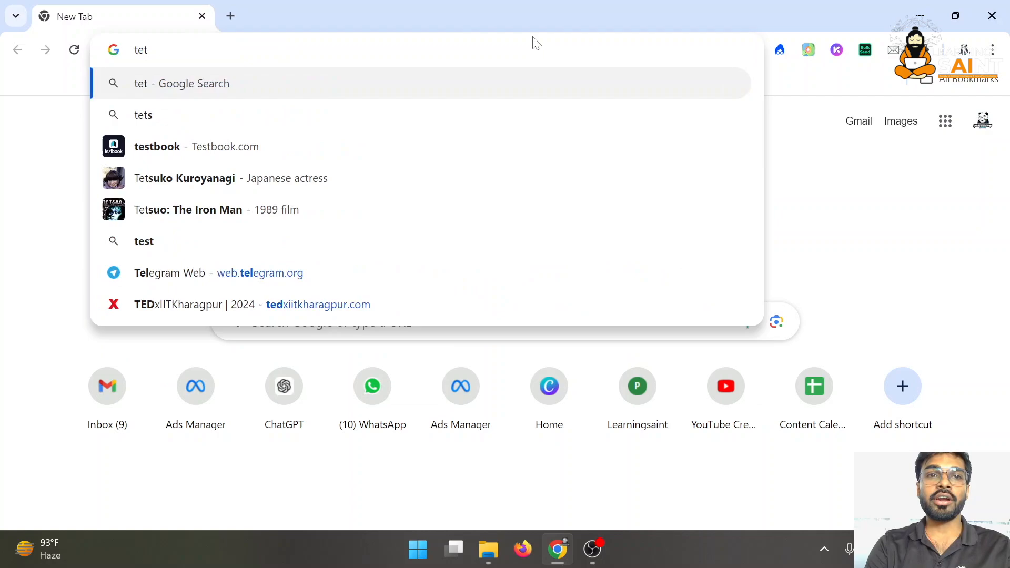
{"action": "key", "text": "BackSpace"}
{"action": "type", "text": "st.nitishsinh"}
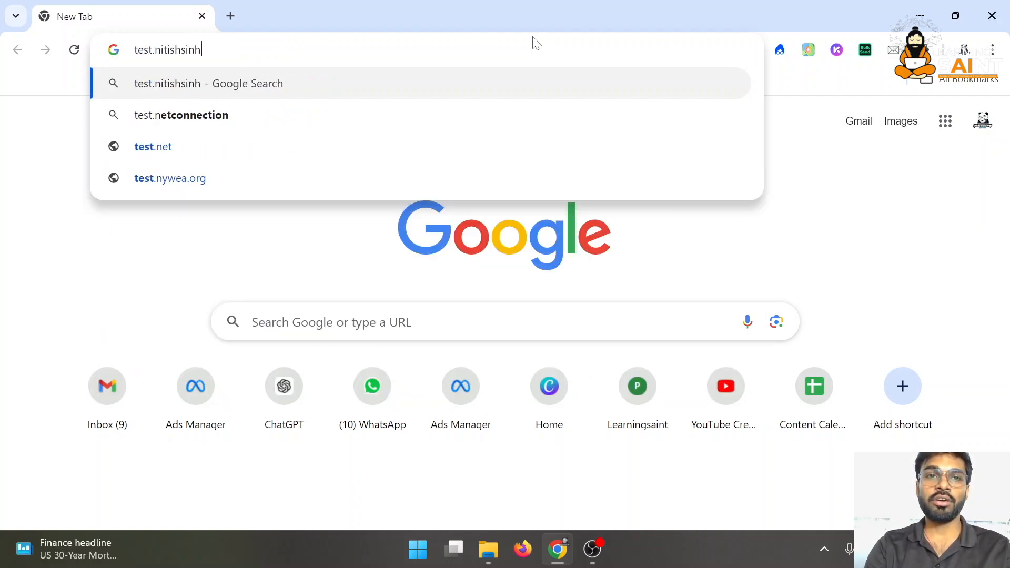
{"action": "type", "text": "a.nin"}
{"action": "key", "text": "Return"}
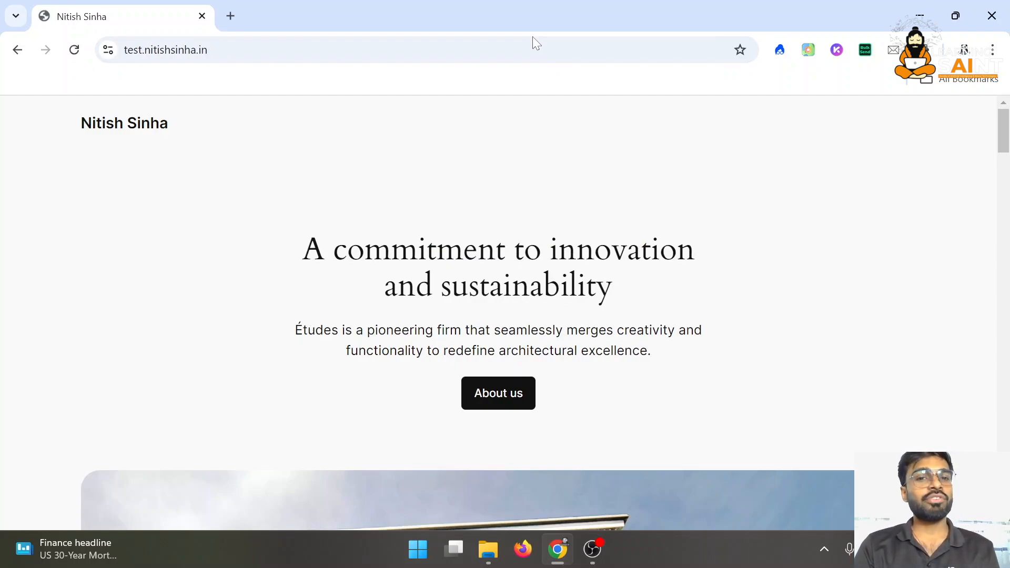
{"action": "scroll", "coordinate": [573, 266], "scroll_direction": "down", "scroll_amount": 10}
{"action": "scroll", "coordinate": [575, 267], "scroll_direction": "up", "scroll_amount": 10}
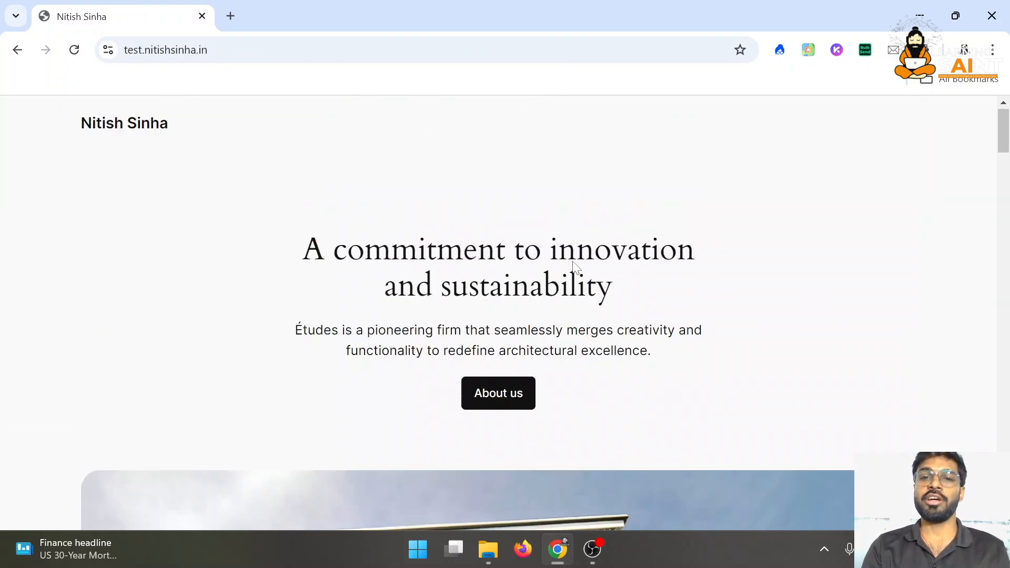
Append /wp-admin to the site address to reach the WordPress login page
{"action": "left_click", "coordinate": [349, 50]}
{"action": "left_click", "coordinate": [350, 50]}
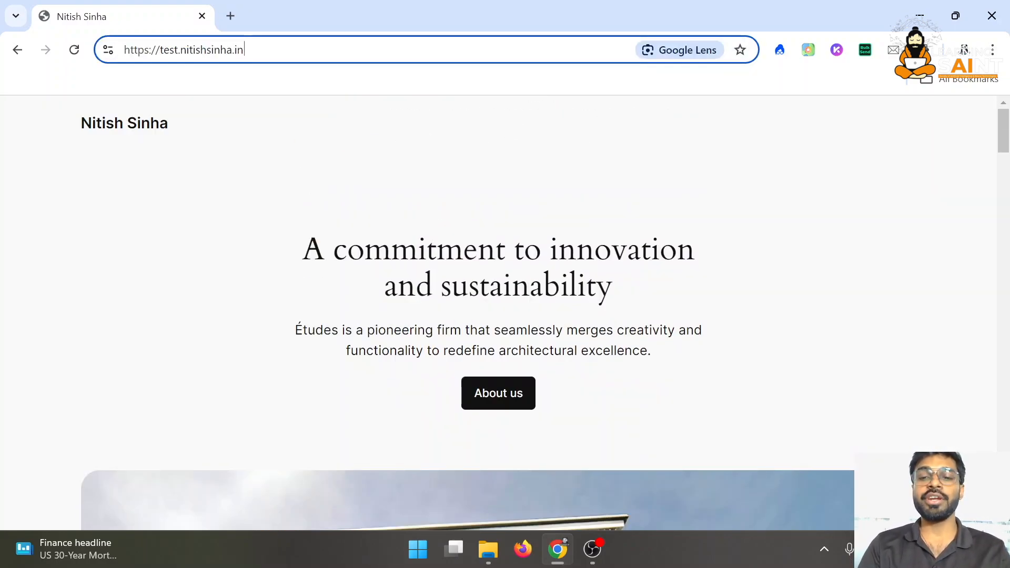
{"action": "type", "text": "/wp-admin"}
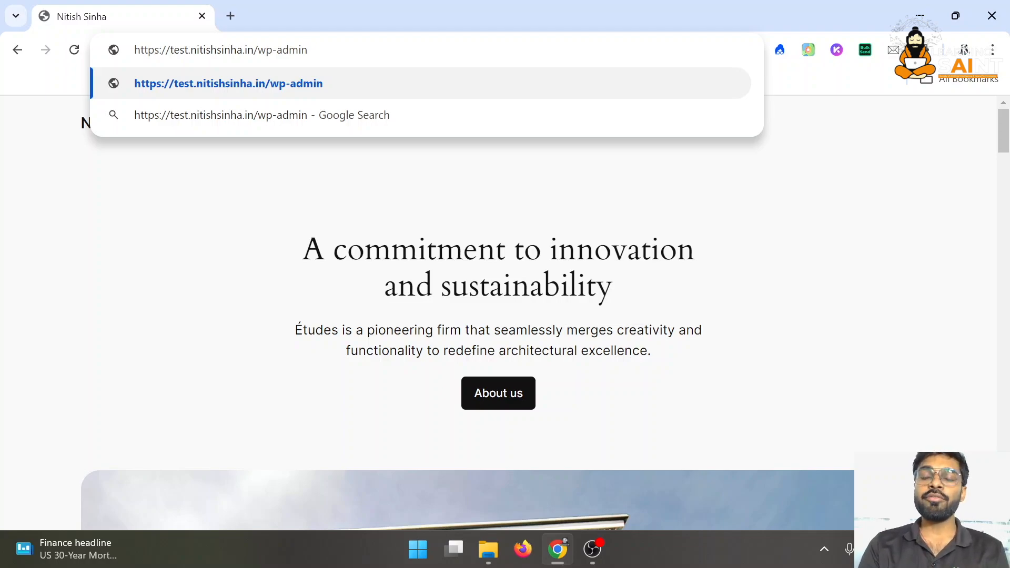
{"action": "left_click_drag", "start_coordinate": [309, 50], "coordinate": [266, 50]}
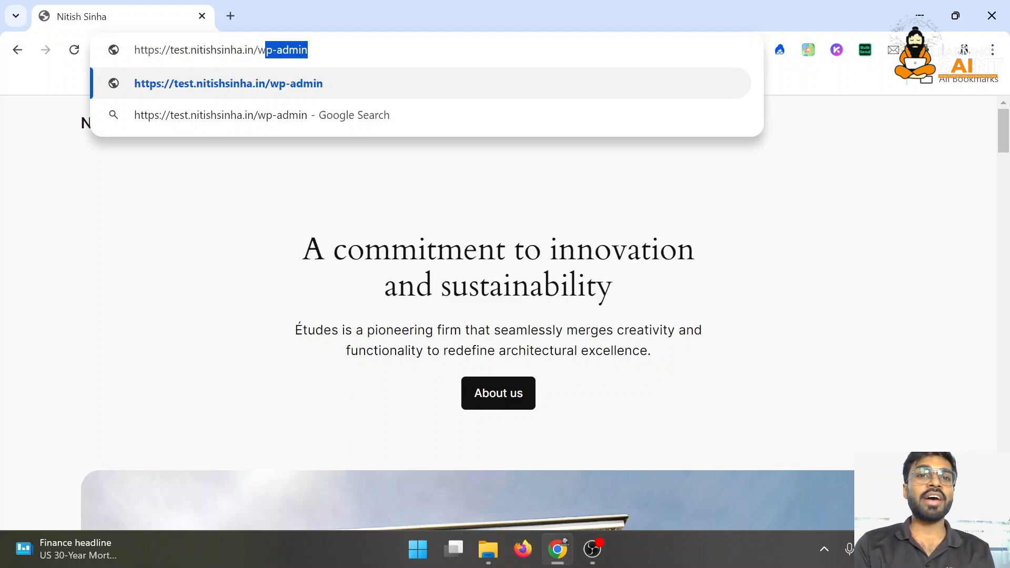
{"action": "key", "text": "Return"}
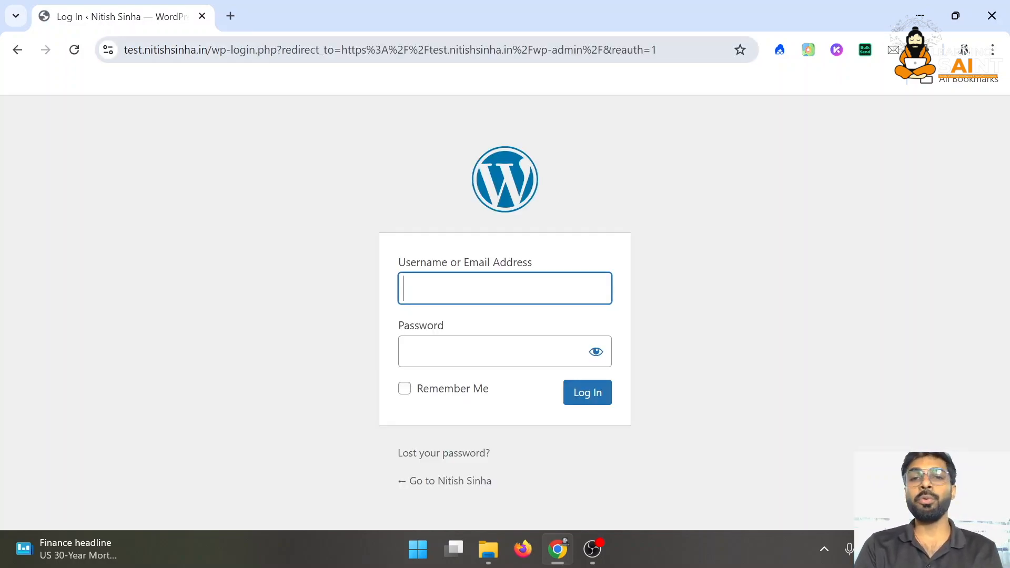
Log in with the admin username and password
{"action": "type", "text": "nitish"}
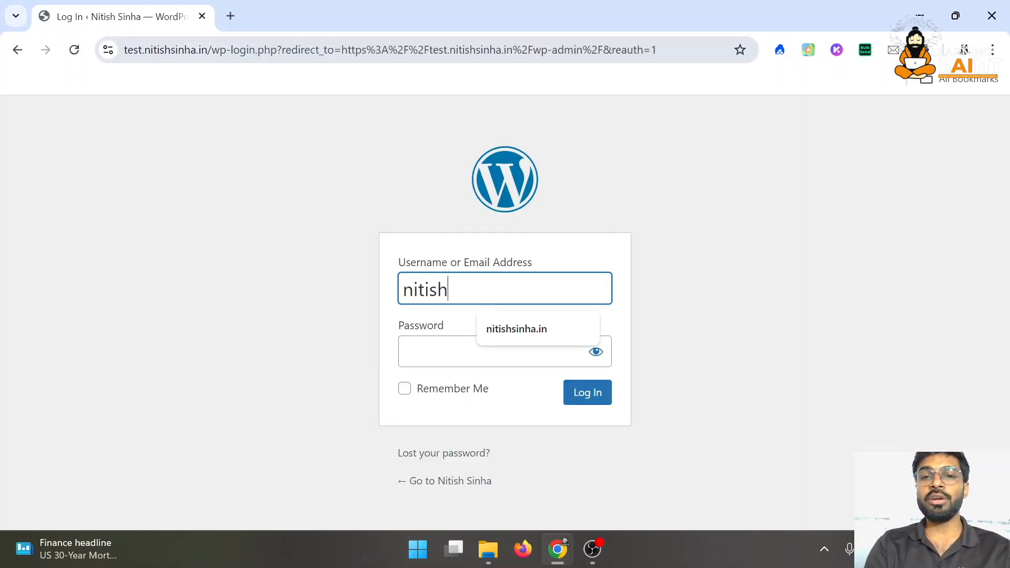
{"action": "type", "text": "sinha.in"}
{"action": "key", "text": "Tab"}
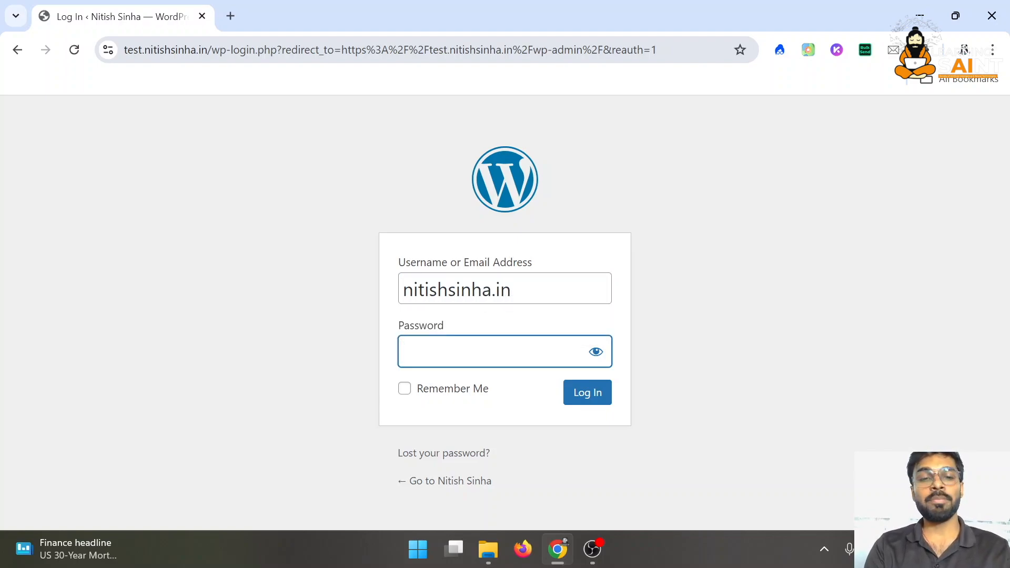
{"action": "type", "text": "••••••"}
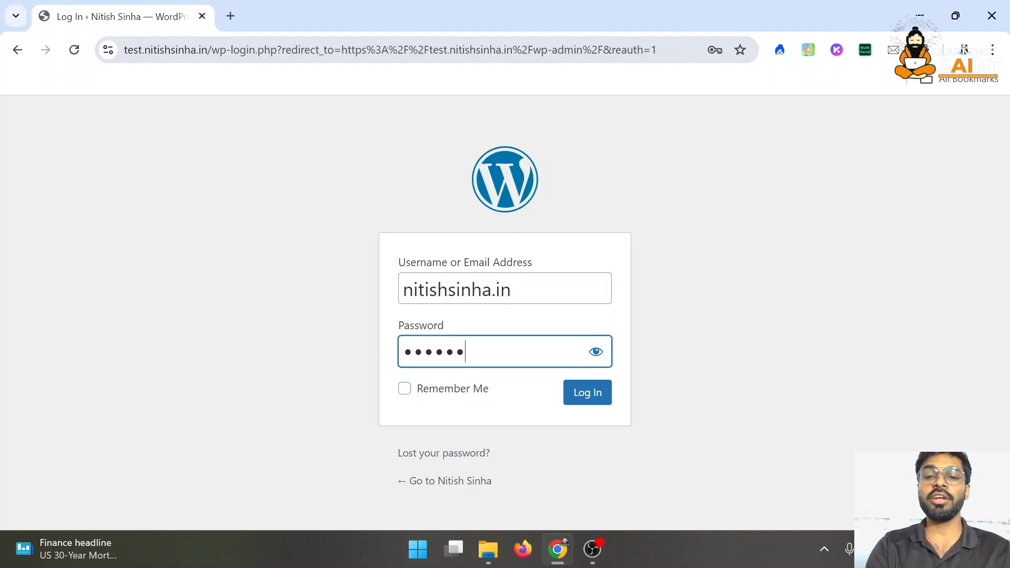
{"action": "type", "text": "•••••••"}
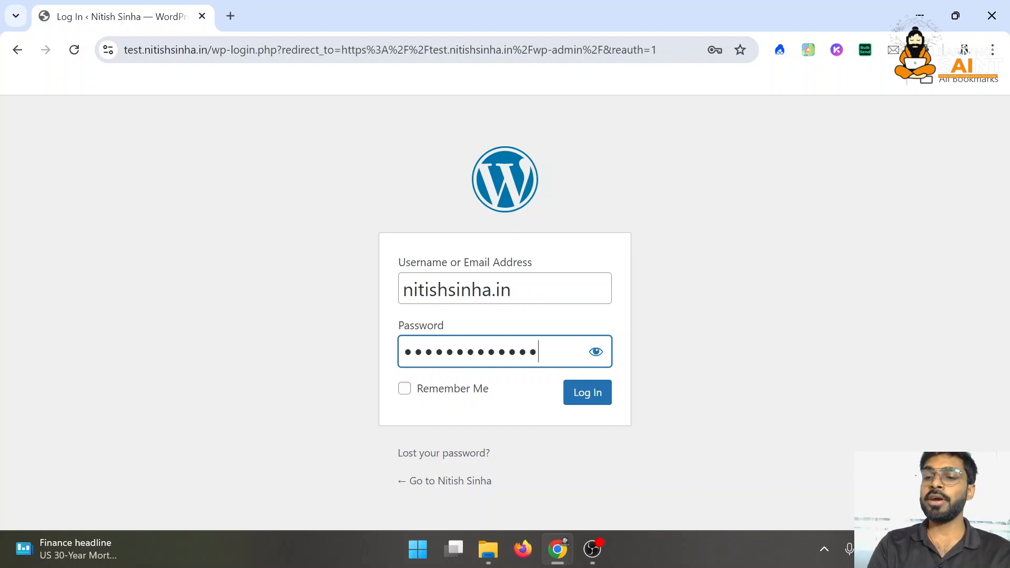
{"action": "key", "text": "Return"}
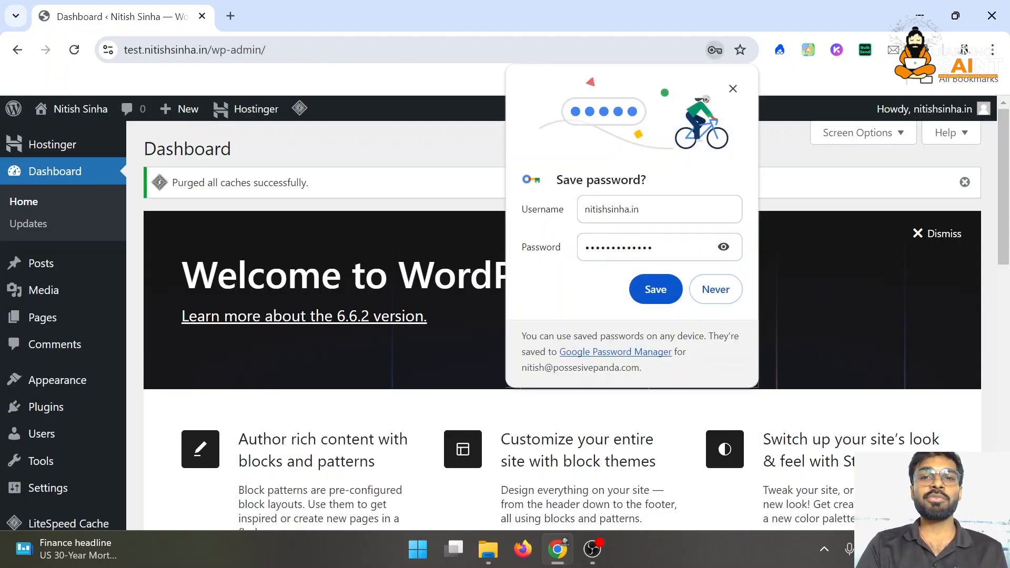
Dismiss Chrome's save-password offer and look over the Dashboard
{"action": "left_click", "coordinate": [733, 88]}
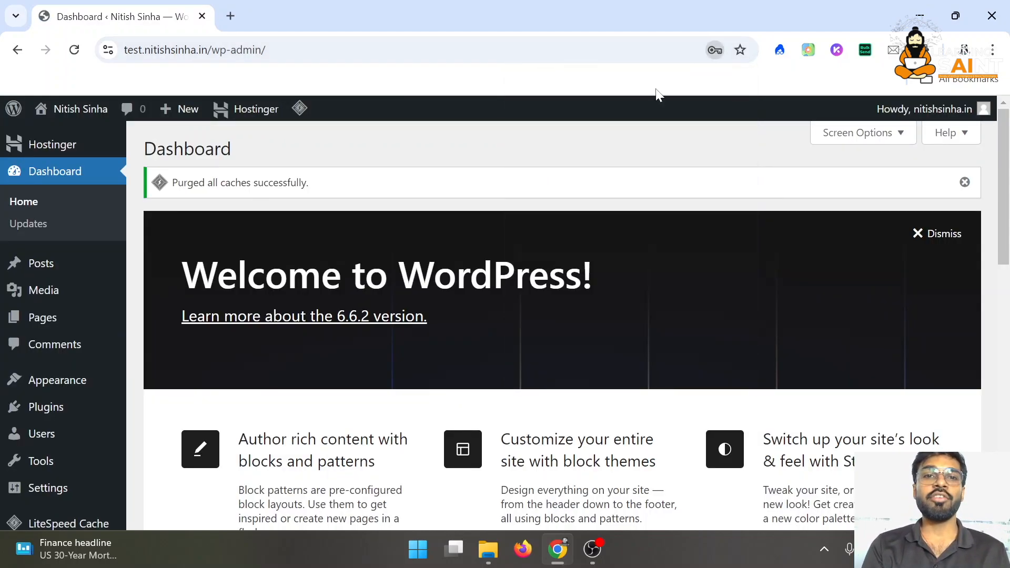
{"action": "scroll", "coordinate": [29, 326], "scroll_direction": "down", "scroll_amount": 13}
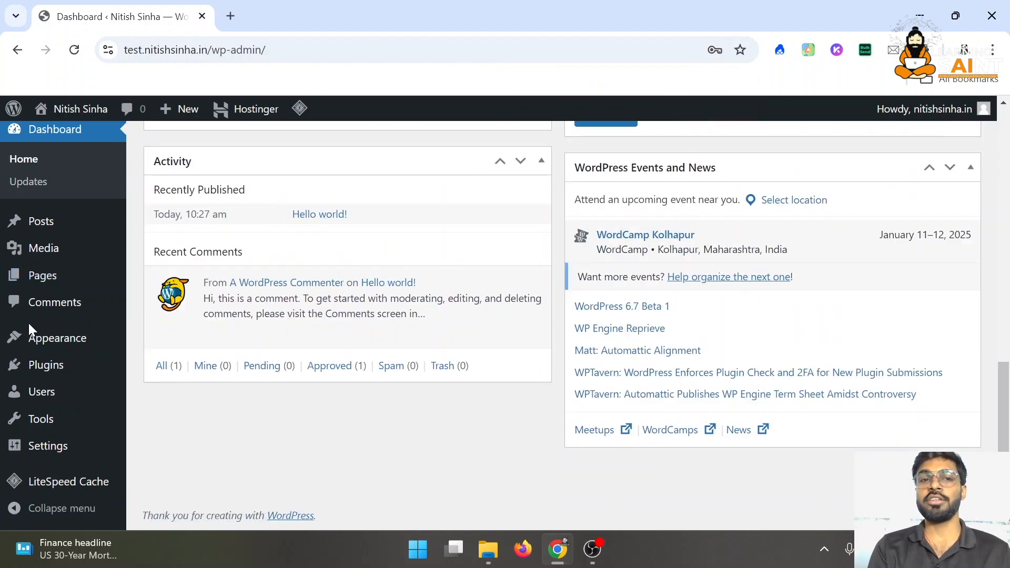
{"action": "scroll", "coordinate": [255, 303], "scroll_direction": "up", "scroll_amount": 7}
{"action": "scroll", "coordinate": [255, 302], "scroll_direction": "up", "scroll_amount": 6}
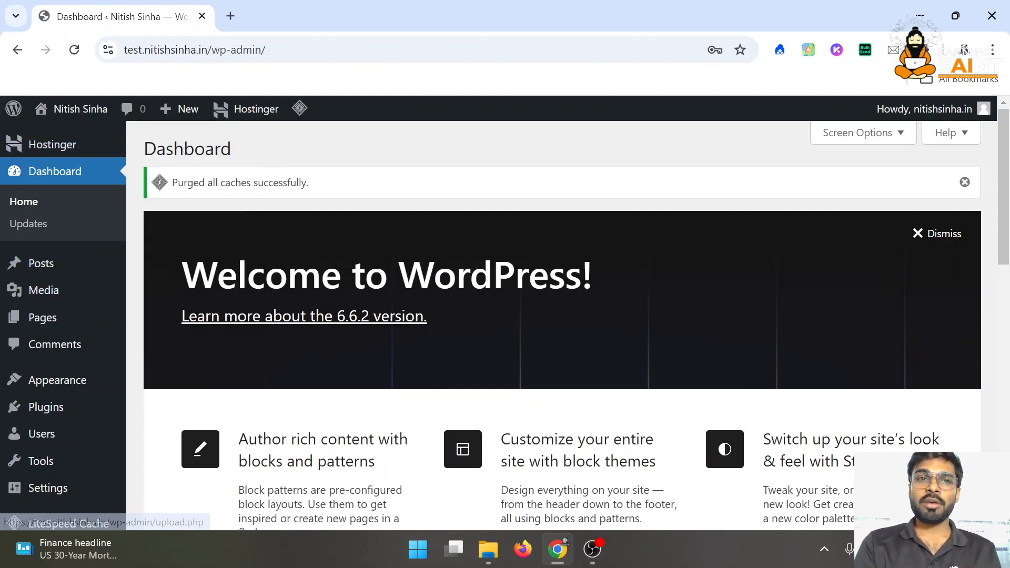
{"action": "mouse_move", "coordinate": [50, 147]}
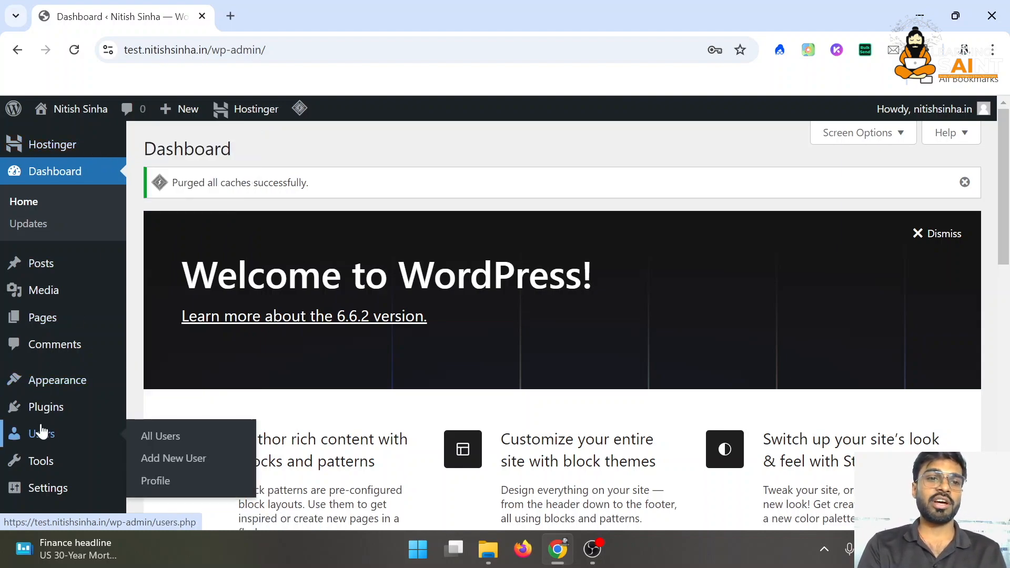
Deactivate the Hostinger Tools plugin from the installed plugins list
{"action": "left_click", "coordinate": [52, 410]}
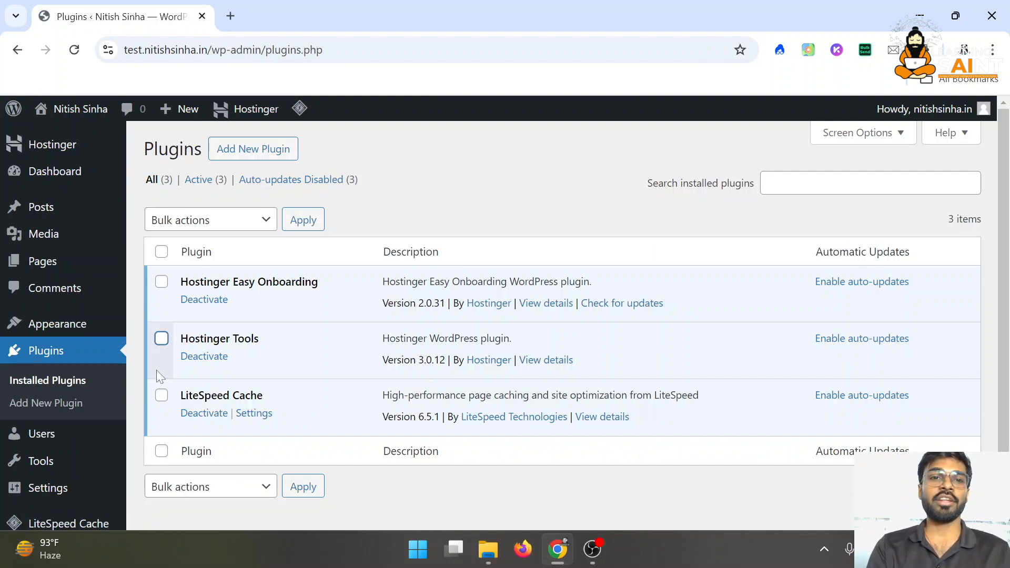
{"action": "scroll", "coordinate": [168, 315], "scroll_direction": "down", "scroll_amount": 1}
{"action": "left_click", "coordinate": [192, 317]}
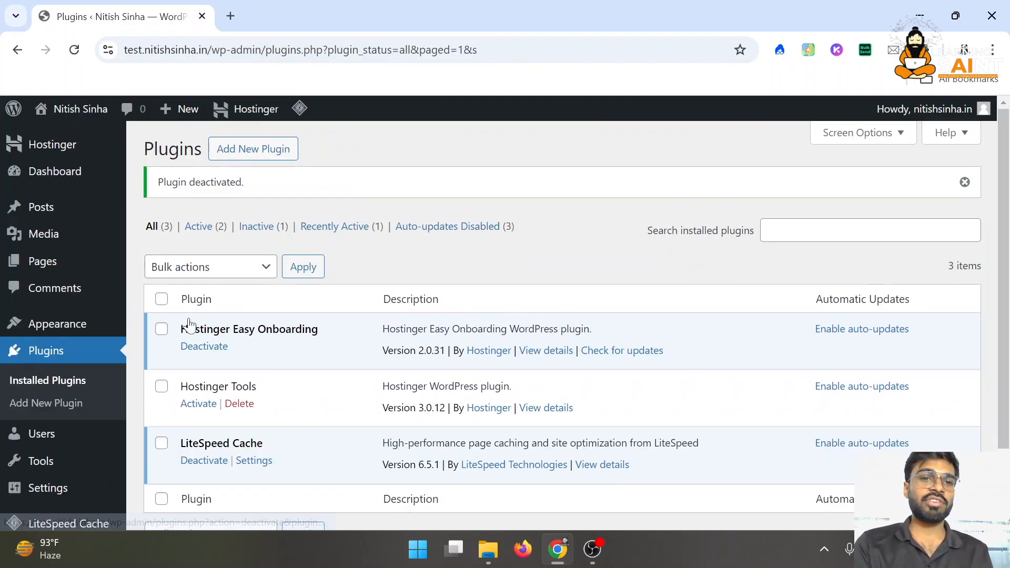
{"action": "left_click", "coordinate": [62, 172]}
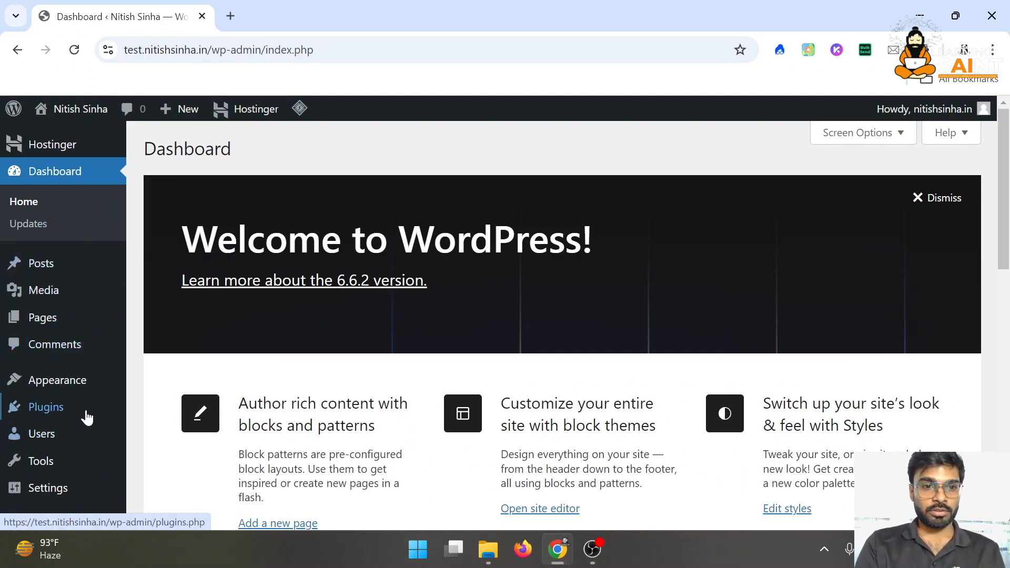
Delete Hostinger Tools with its data and deactivate Hostinger Easy Onboarding
{"action": "left_click", "coordinate": [83, 411]}
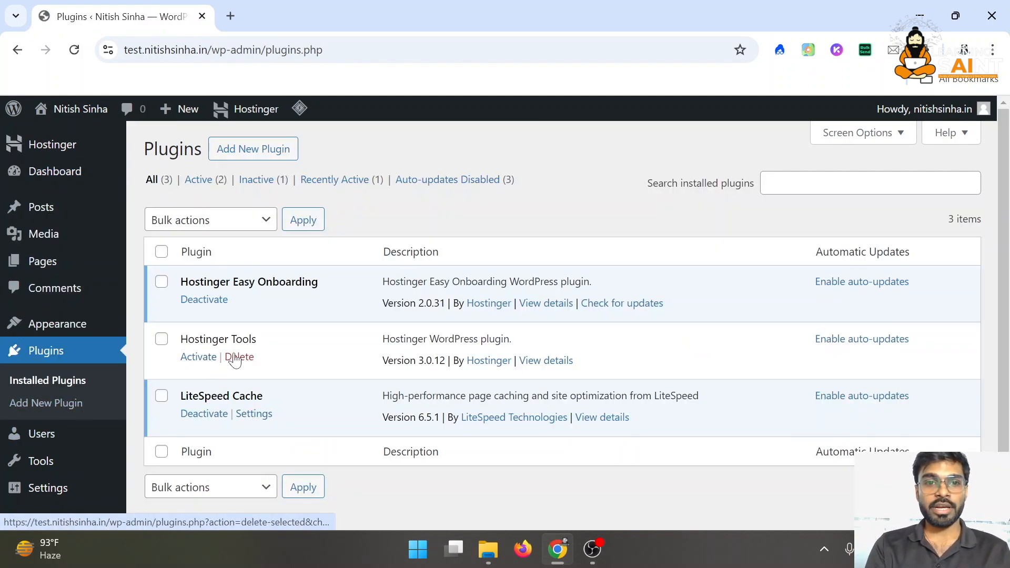
{"action": "left_click", "coordinate": [238, 357]}
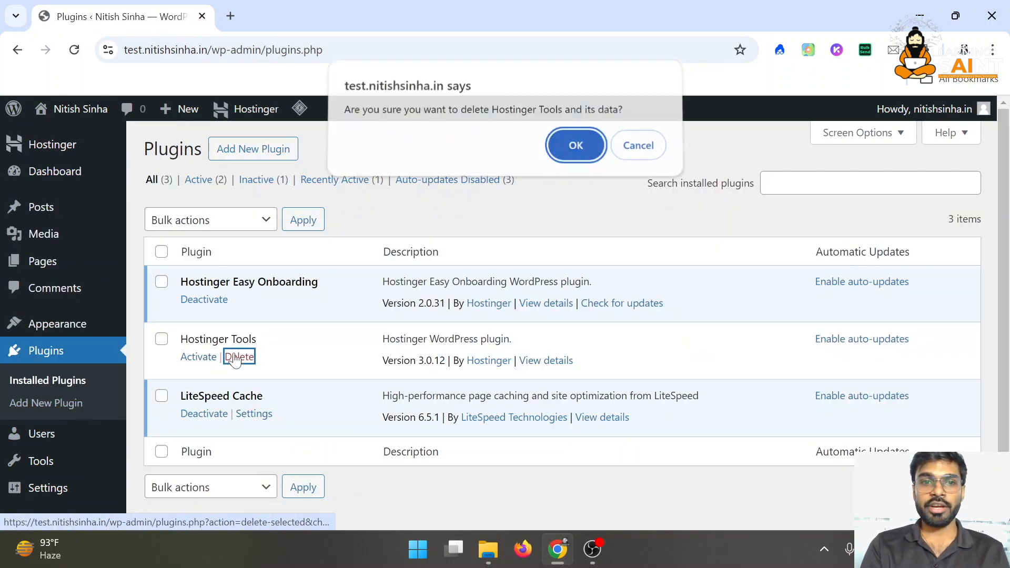
{"action": "left_click", "coordinate": [577, 148]}
{"action": "left_click", "coordinate": [230, 299]}
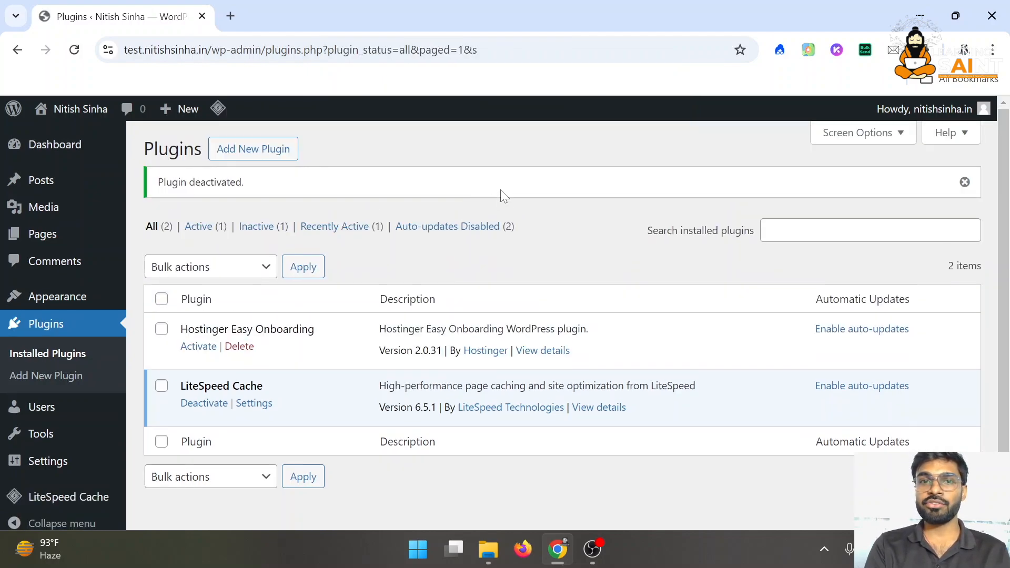
{"action": "left_click", "coordinate": [65, 146]}
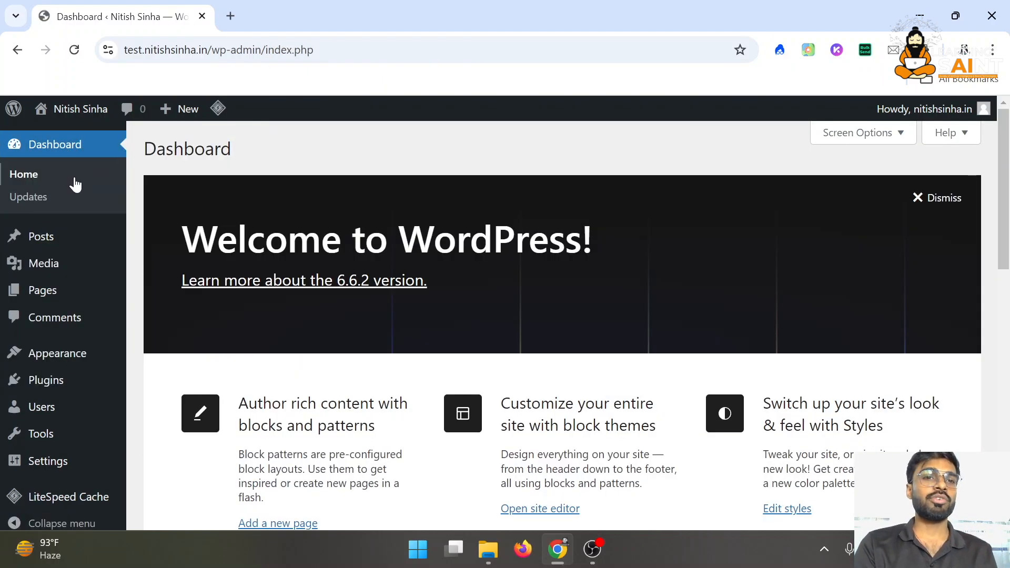
{"action": "scroll", "coordinate": [74, 409], "scroll_direction": "down", "scroll_amount": 10}
{"action": "scroll", "coordinate": [74, 409], "scroll_direction": "up", "scroll_amount": 10}
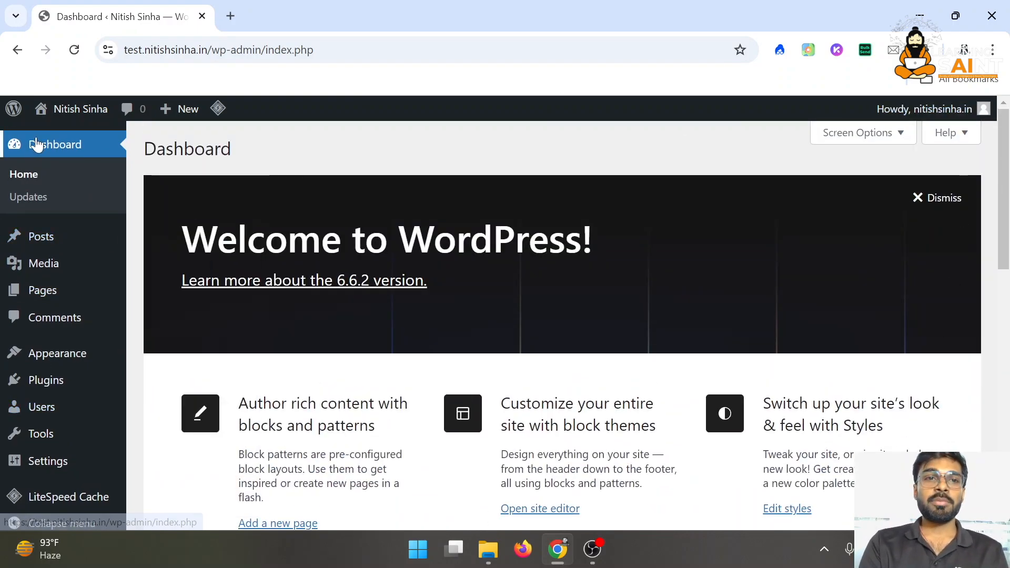
{"action": "scroll", "coordinate": [430, 312], "scroll_direction": "down", "scroll_amount": 8}
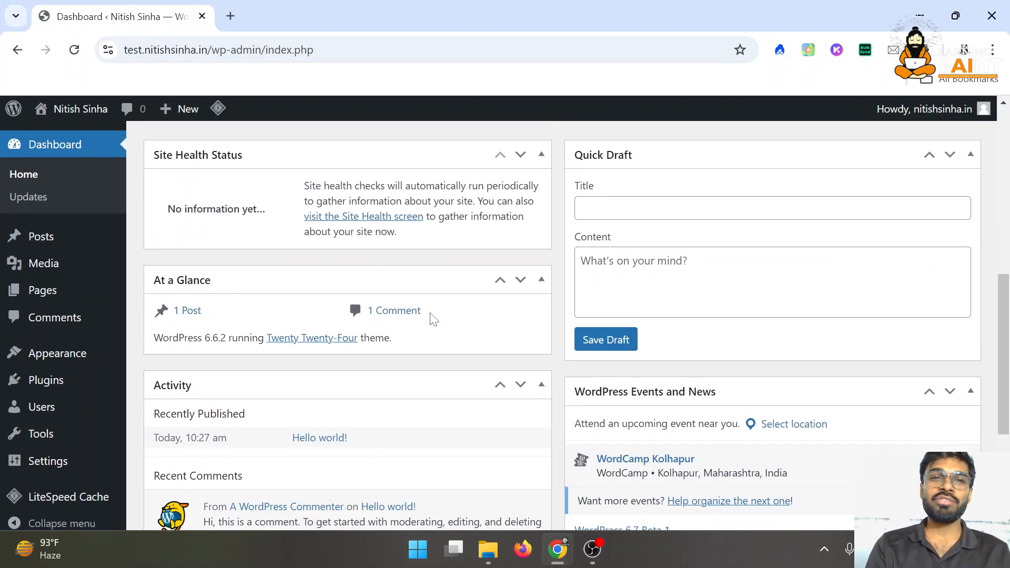
{"action": "scroll", "coordinate": [430, 316], "scroll_direction": "up", "scroll_amount": 10}
{"action": "scroll", "coordinate": [431, 318], "scroll_direction": "down", "scroll_amount": 6}
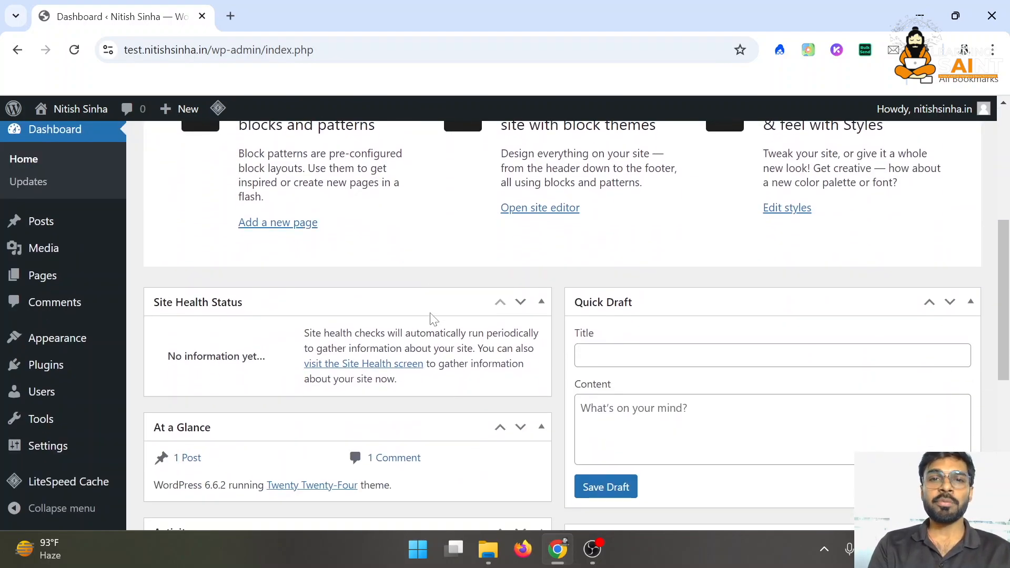
{"action": "scroll", "coordinate": [433, 318], "scroll_direction": "down", "scroll_amount": 2}
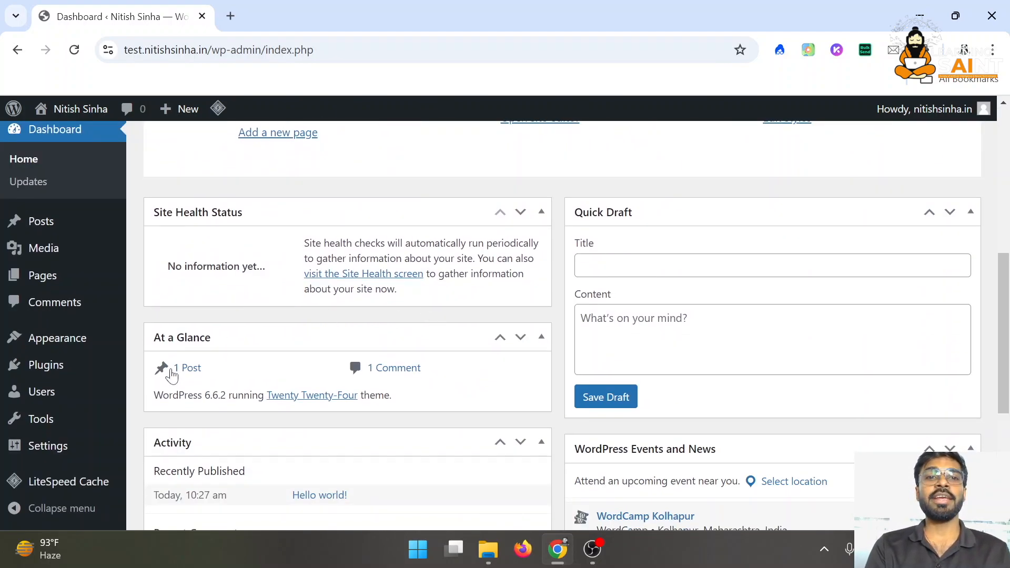
{"action": "left_click_drag", "start_coordinate": [225, 374], "coordinate": [148, 377]}
{"action": "left_click", "coordinate": [283, 383]}
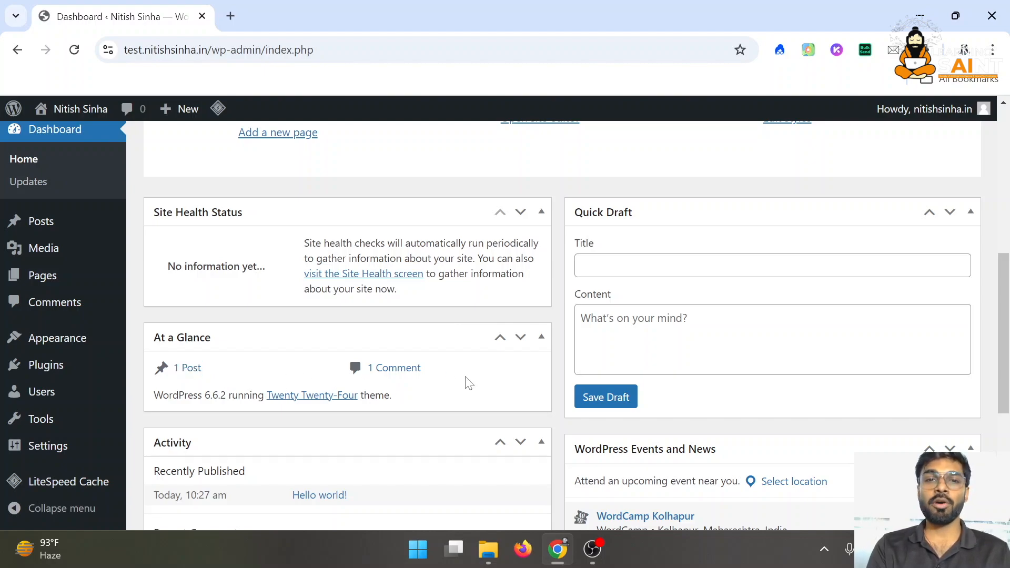
{"action": "left_click_drag", "start_coordinate": [454, 406], "coordinate": [206, 400]}
{"action": "scroll", "coordinate": [205, 400], "scroll_direction": "down", "scroll_amount": 1}
{"action": "left_click", "coordinate": [194, 352]}
{"action": "scroll", "coordinate": [193, 352], "scroll_direction": "down", "scroll_amount": 4}
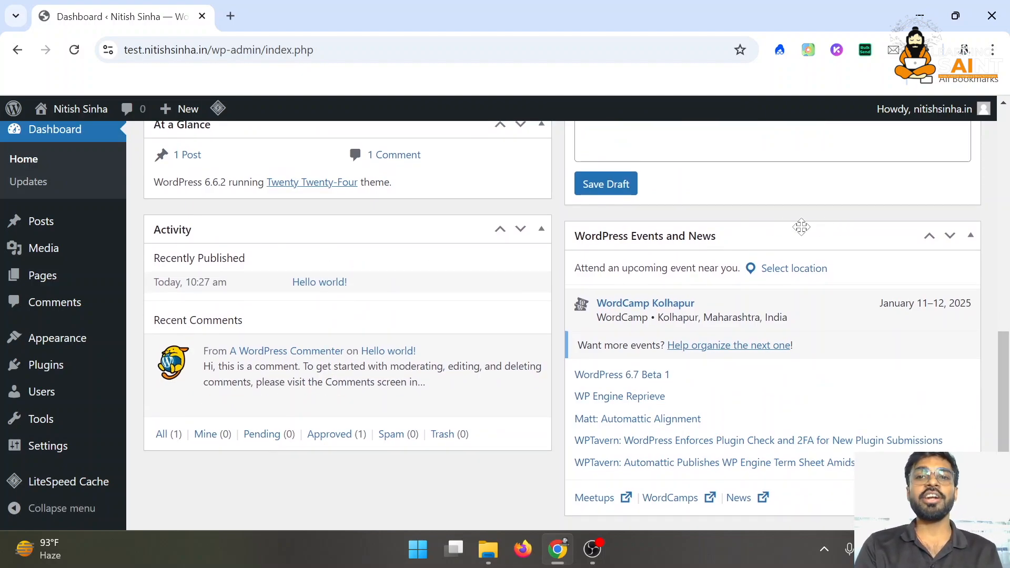
{"action": "scroll", "coordinate": [801, 226], "scroll_direction": "up", "scroll_amount": 8}
{"action": "scroll", "coordinate": [749, 377], "scroll_direction": "down", "scroll_amount": 6}
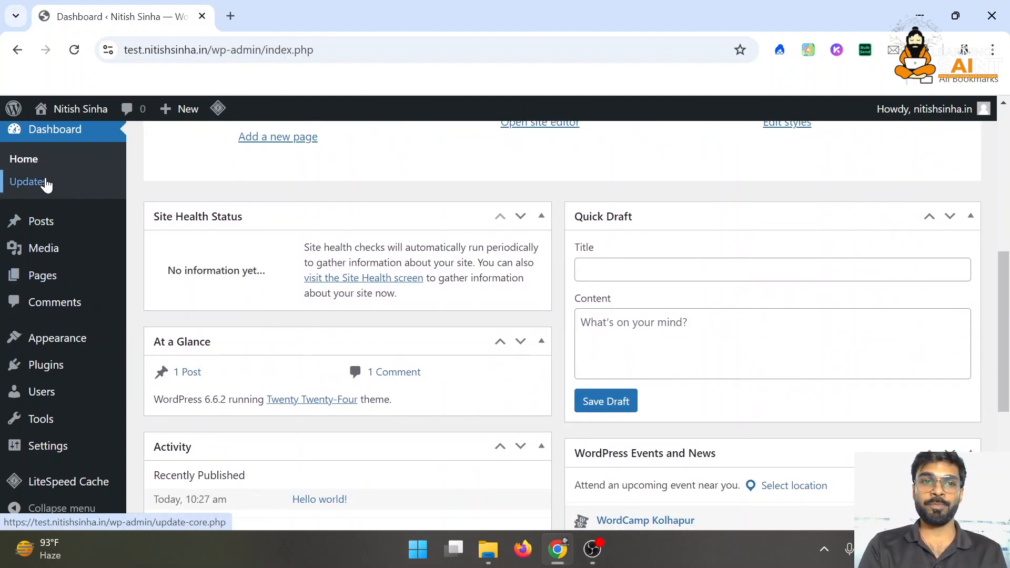
{"action": "scroll", "coordinate": [26, 189], "scroll_direction": "up", "scroll_amount": 5}
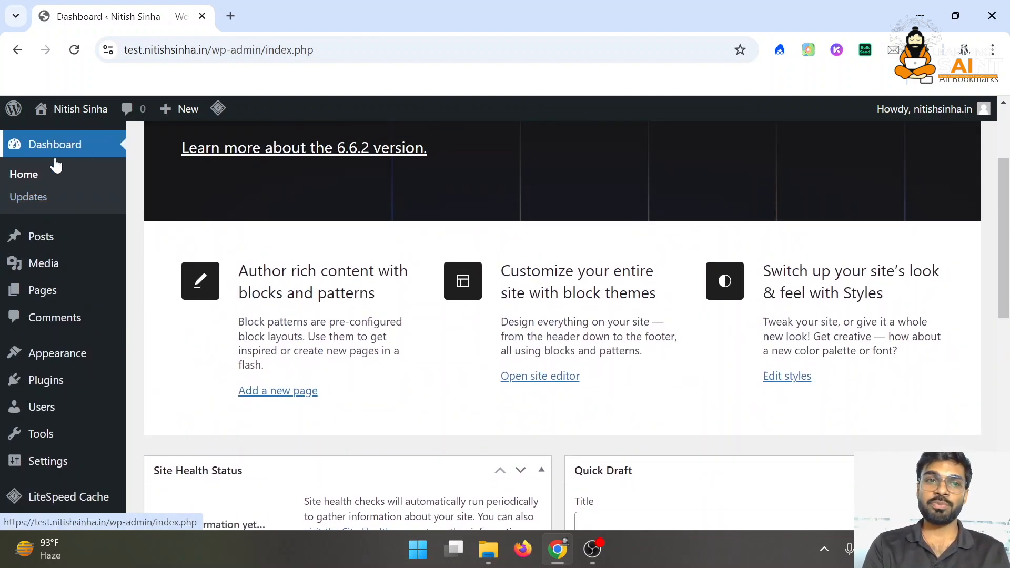
Check the Updates page for the WordPress version, then view the Posts list
{"action": "left_click", "coordinate": [45, 197]}
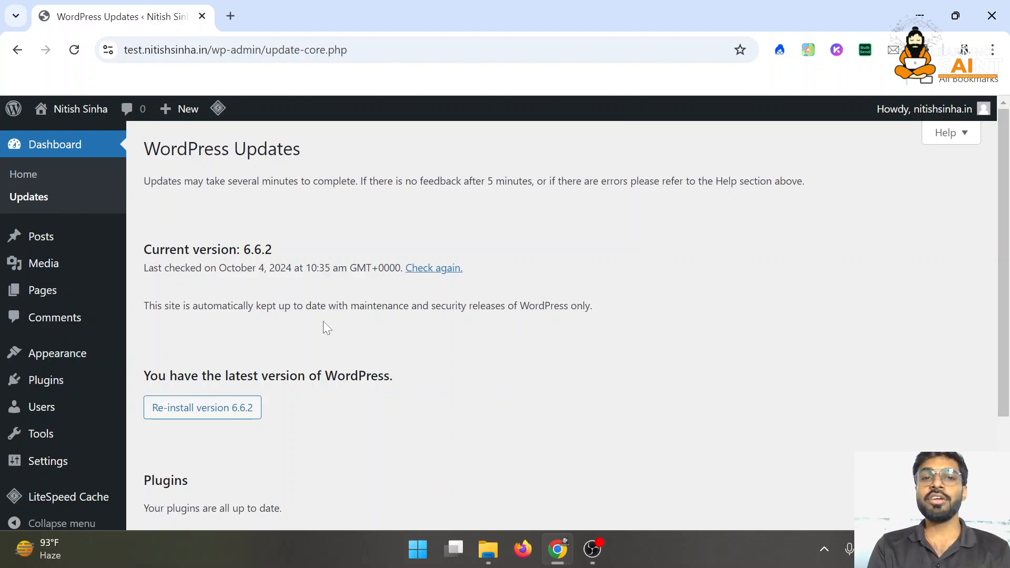
{"action": "scroll", "coordinate": [463, 375], "scroll_direction": "down", "scroll_amount": 3}
{"action": "scroll", "coordinate": [463, 375], "scroll_direction": "up", "scroll_amount": 3}
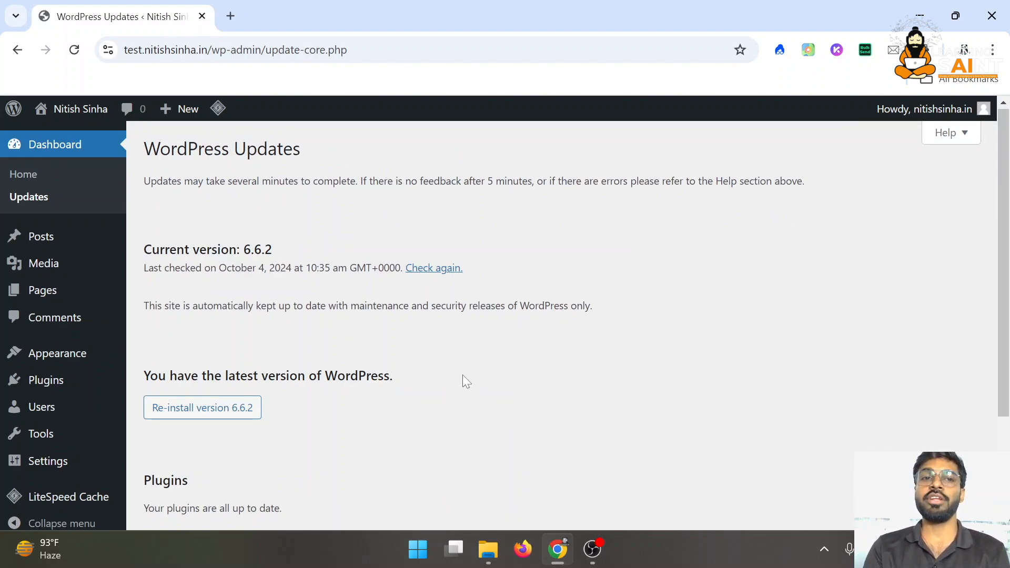
{"action": "left_click", "coordinate": [81, 234]}
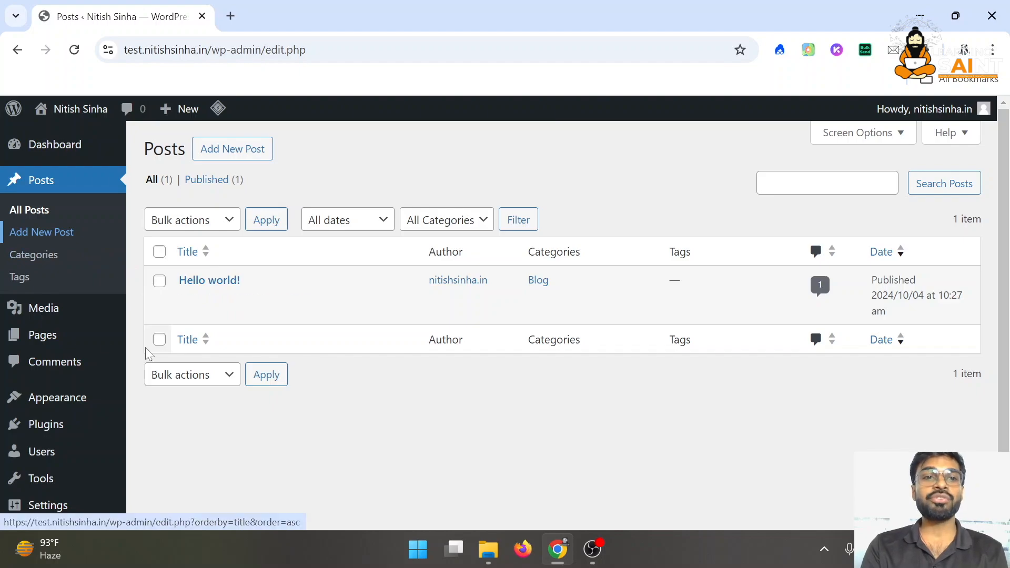
Review the post Categories and Tags pages, ending in the empty Media Library
{"action": "left_click", "coordinate": [16, 261]}
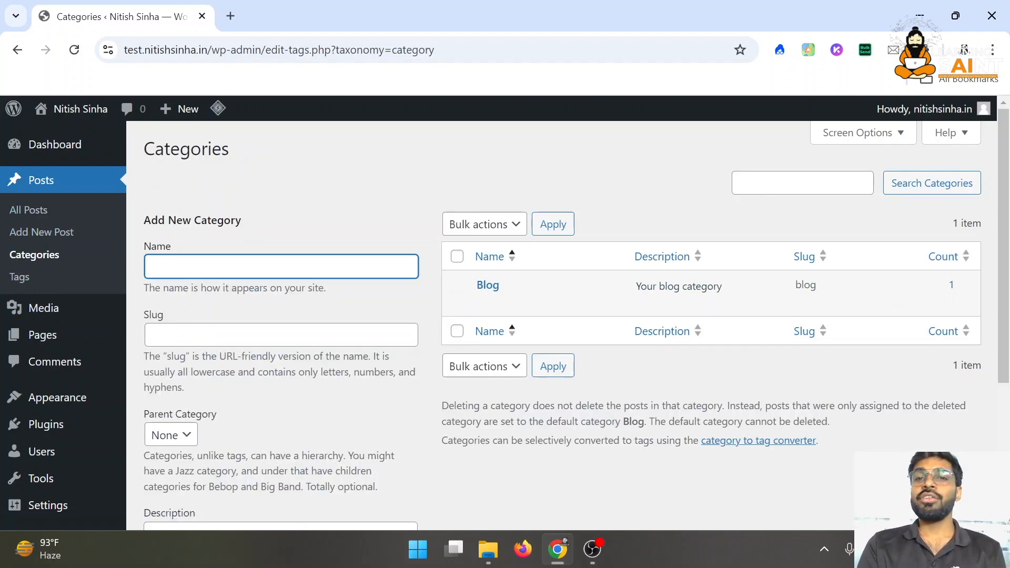
{"action": "left_click_drag", "start_coordinate": [570, 289], "coordinate": [536, 308]}
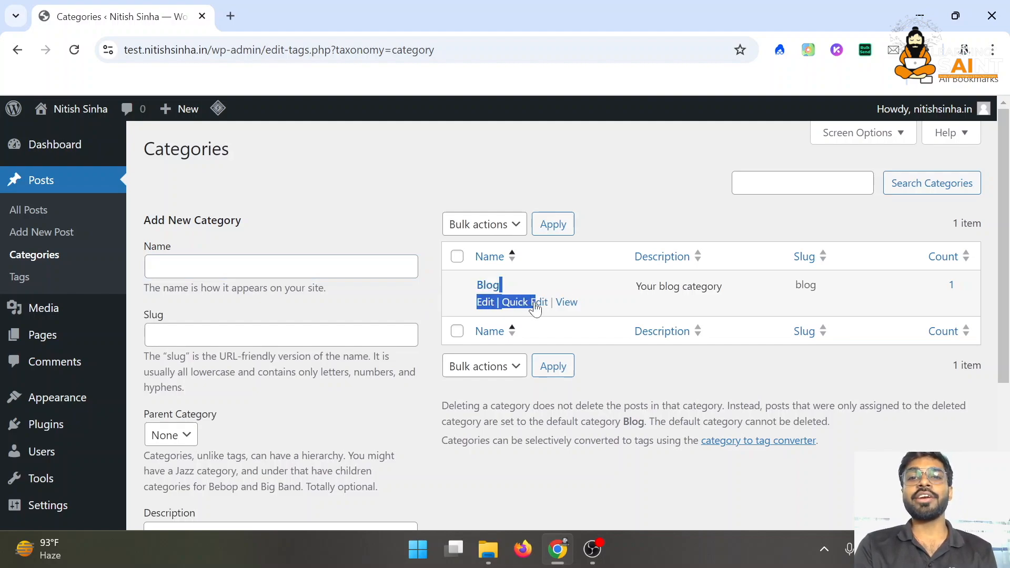
{"action": "left_click", "coordinate": [551, 287]}
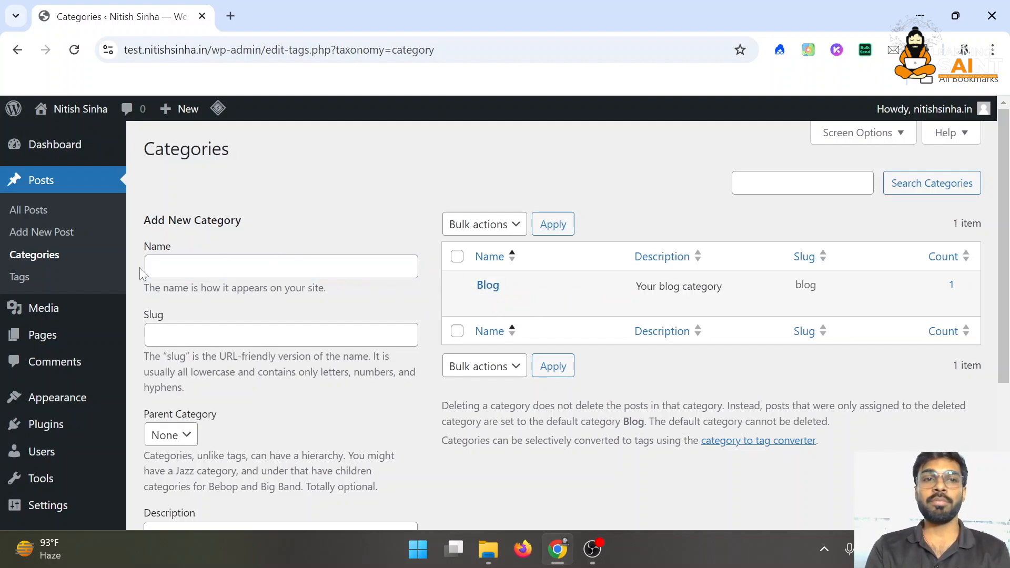
{"action": "left_click", "coordinate": [21, 279]}
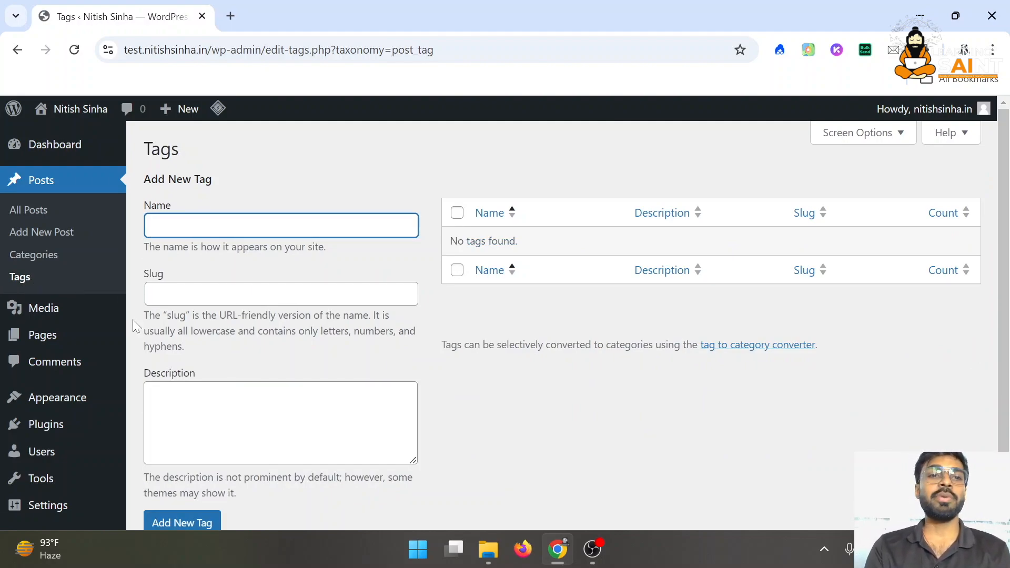
{"action": "left_click", "coordinate": [96, 305]}
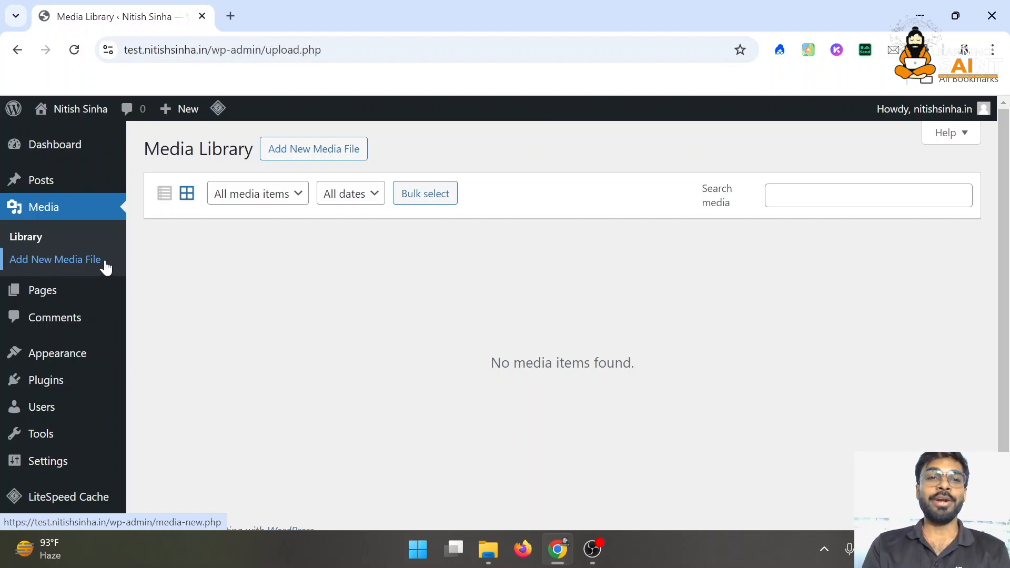
Show the Pages list with its single draft Privacy Policy page
{"action": "left_click", "coordinate": [54, 296]}
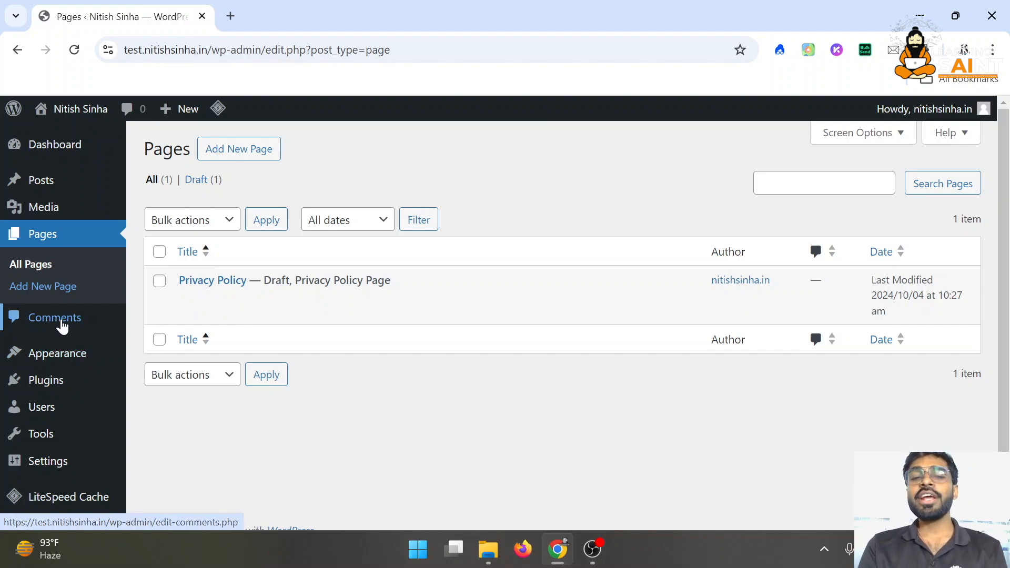
View the single approved sample comment on the Hello world! post
{"action": "left_click", "coordinate": [60, 320]}
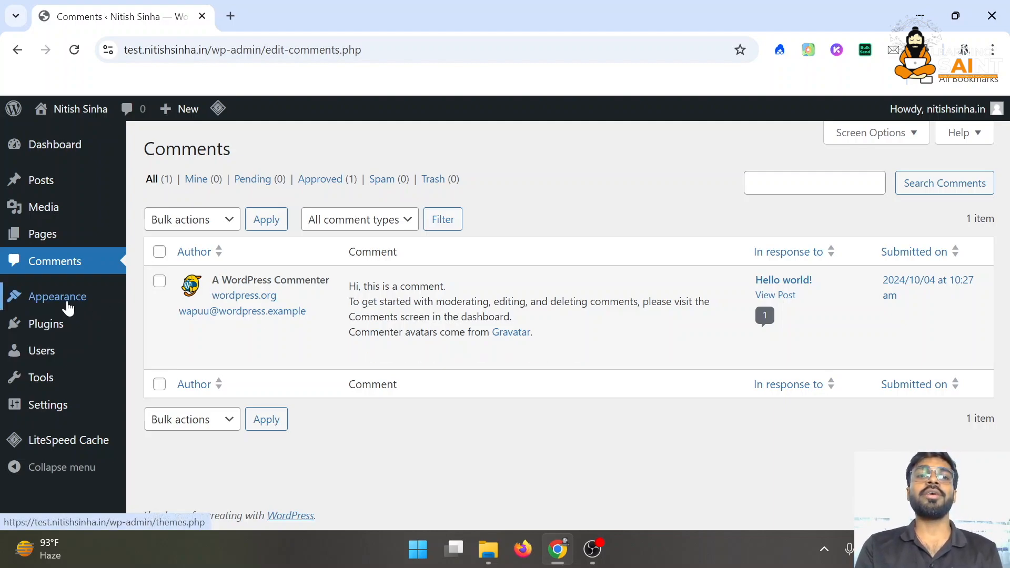
{"action": "mouse_move", "coordinate": [49, 305]}
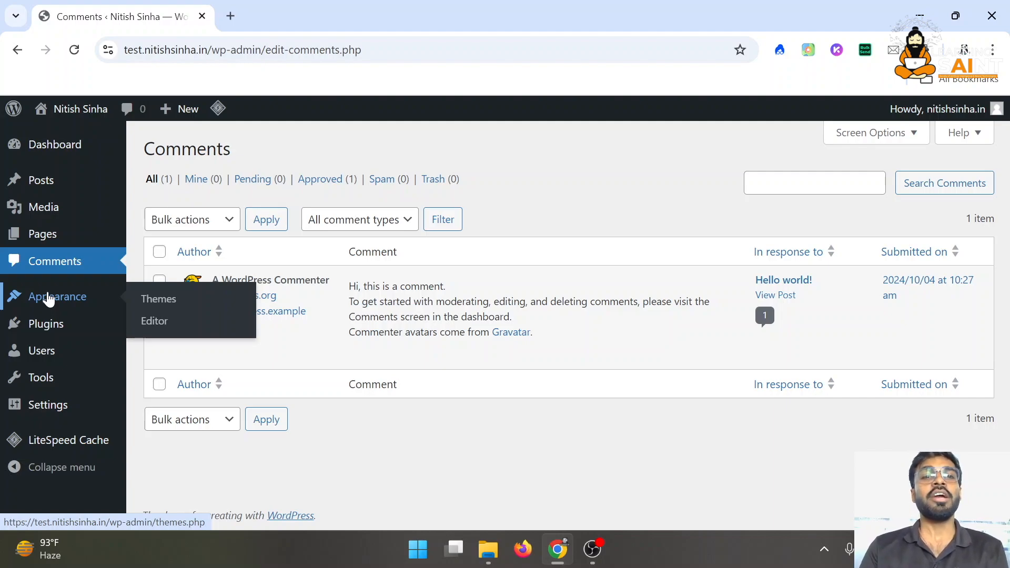
From Appearance > Themes, go to Add New Theme and reveal the Upload Theme .zip form
{"action": "left_click", "coordinate": [49, 296]}
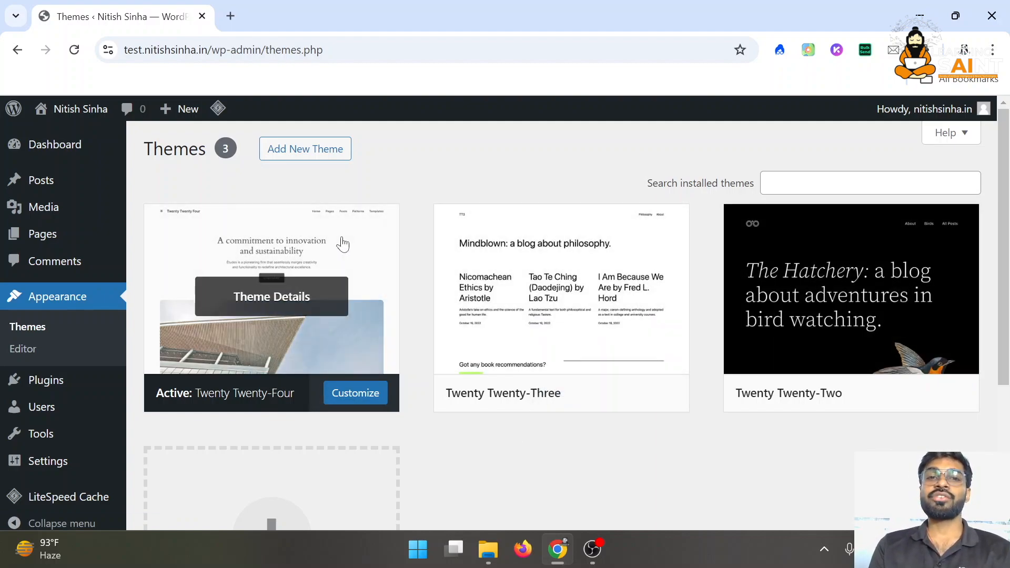
{"action": "left_click", "coordinate": [312, 158]}
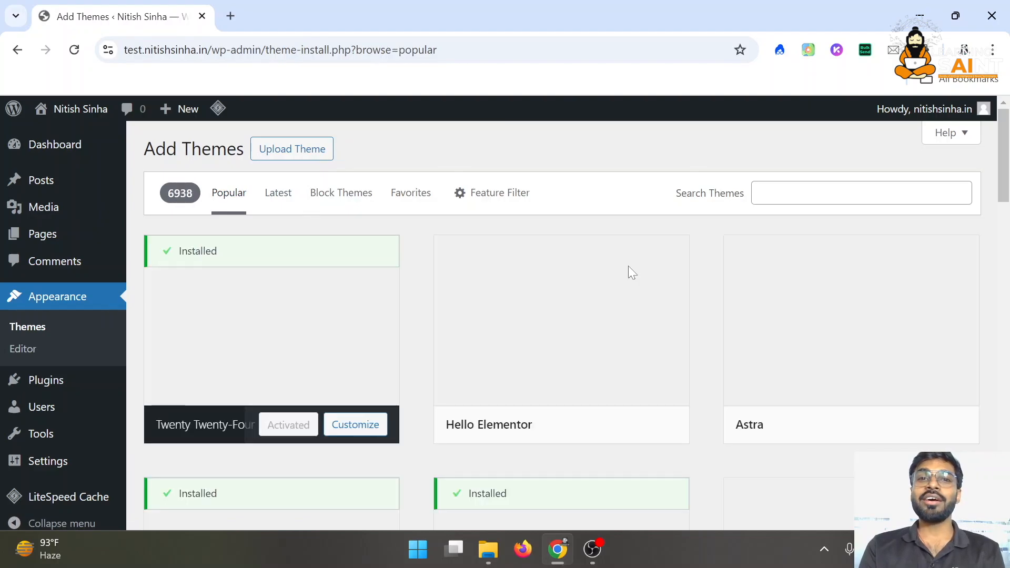
{"action": "scroll", "coordinate": [736, 437], "scroll_direction": "down", "scroll_amount": 15}
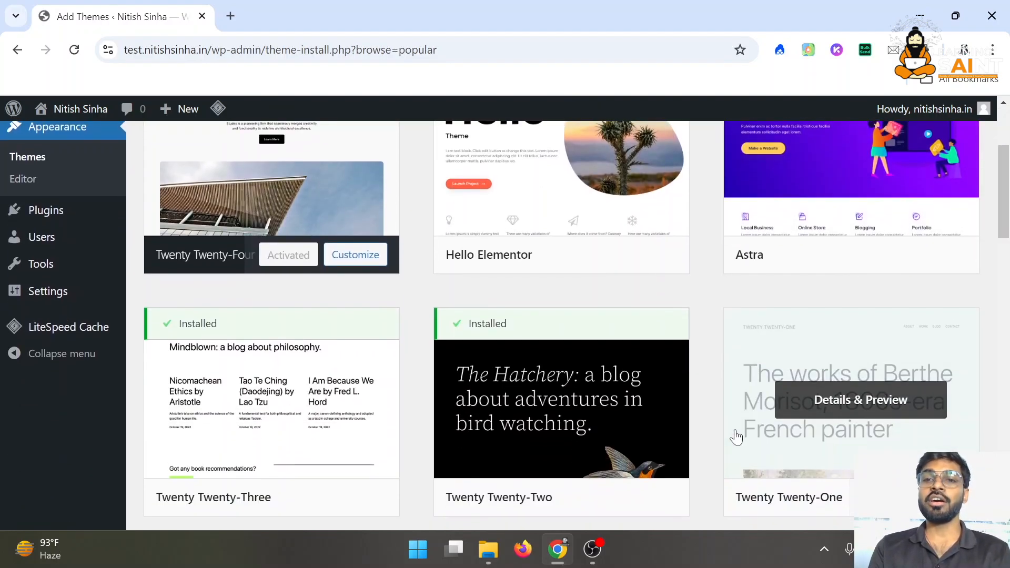
{"action": "scroll", "coordinate": [737, 436], "scroll_direction": "up", "scroll_amount": 15}
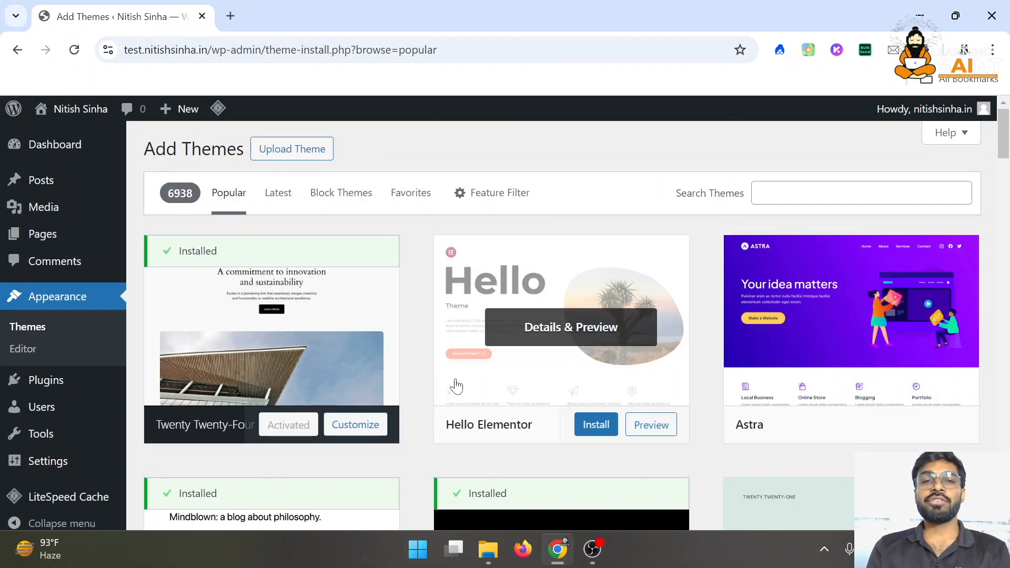
{"action": "left_click", "coordinate": [288, 152]}
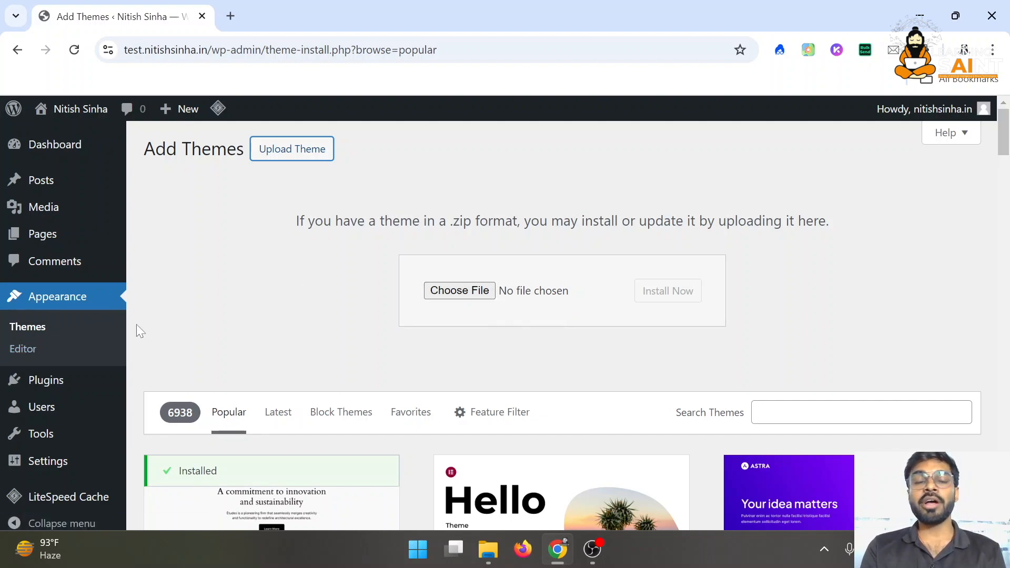
Visit the site Editor, return to the Dashboard, then show the installed plugins list
{"action": "left_click", "coordinate": [24, 350]}
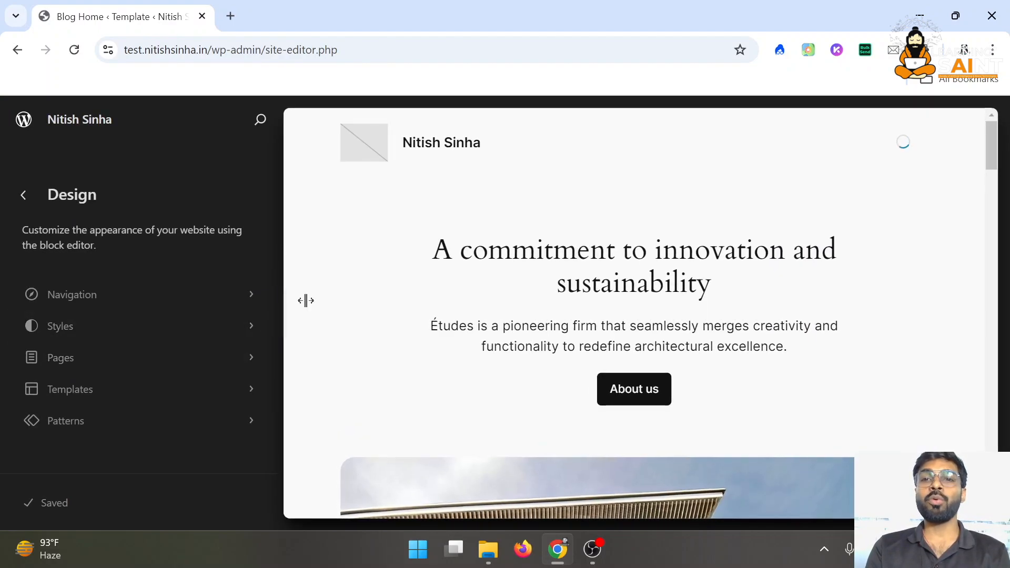
{"action": "scroll", "coordinate": [305, 303], "scroll_direction": "down", "scroll_amount": 5}
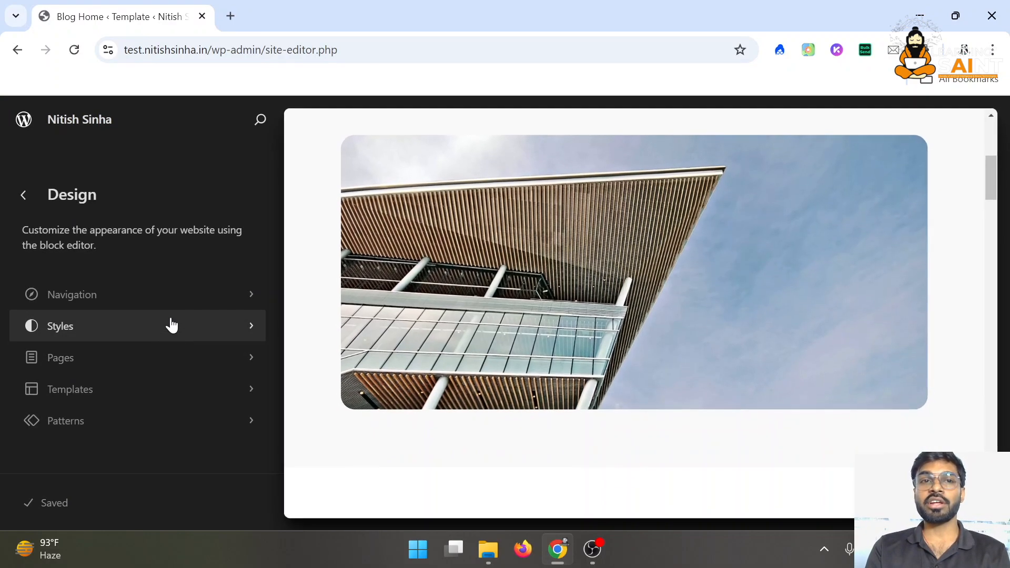
{"action": "left_click", "coordinate": [24, 195]}
{"action": "scroll", "coordinate": [21, 400], "scroll_direction": "down", "scroll_amount": 1}
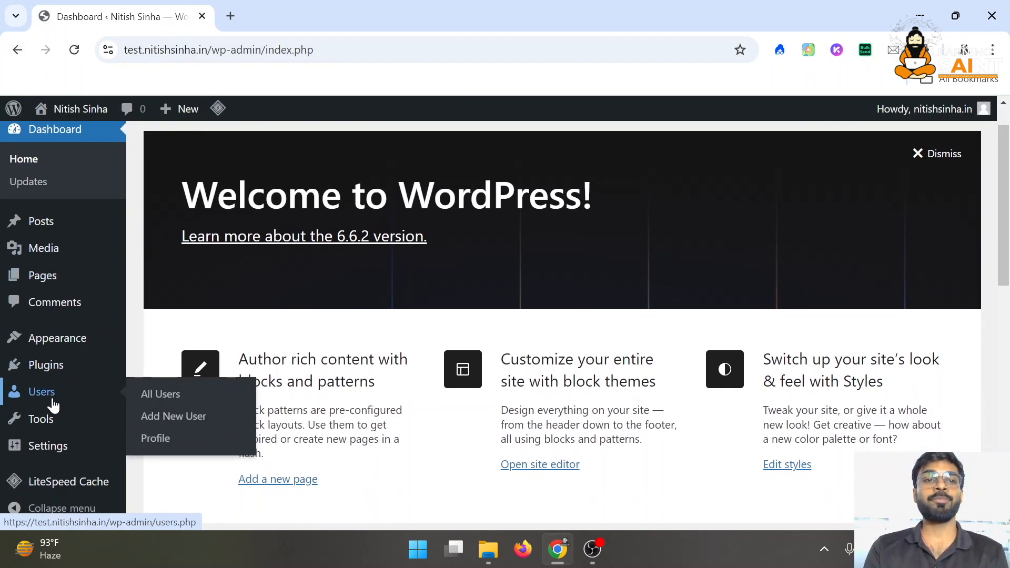
{"action": "mouse_move", "coordinate": [21, 339]}
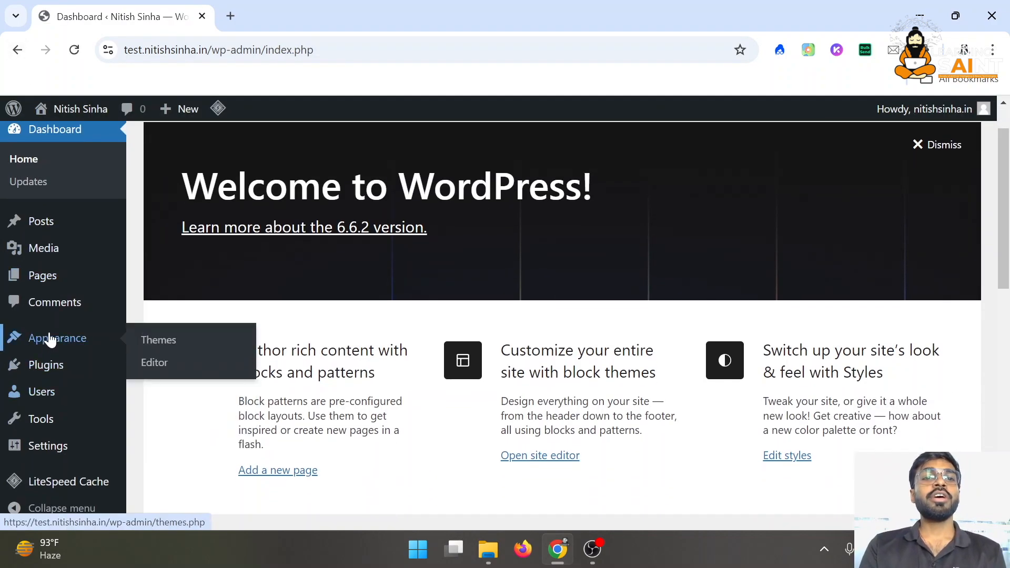
{"action": "left_click", "coordinate": [34, 371]}
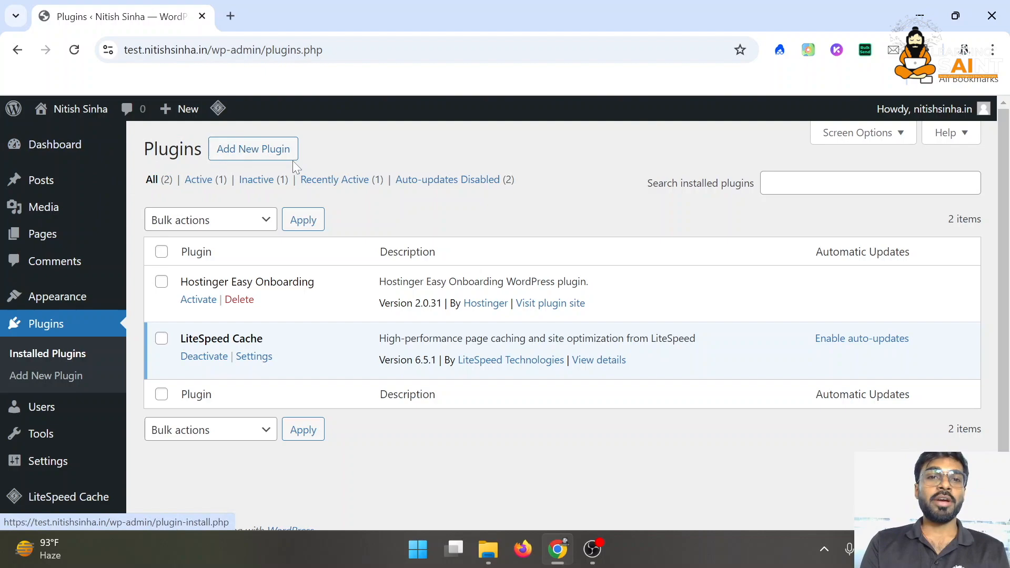
Browse the Add New Plugin page and reveal the Upload Plugin .zip form
{"action": "left_click", "coordinate": [271, 152]}
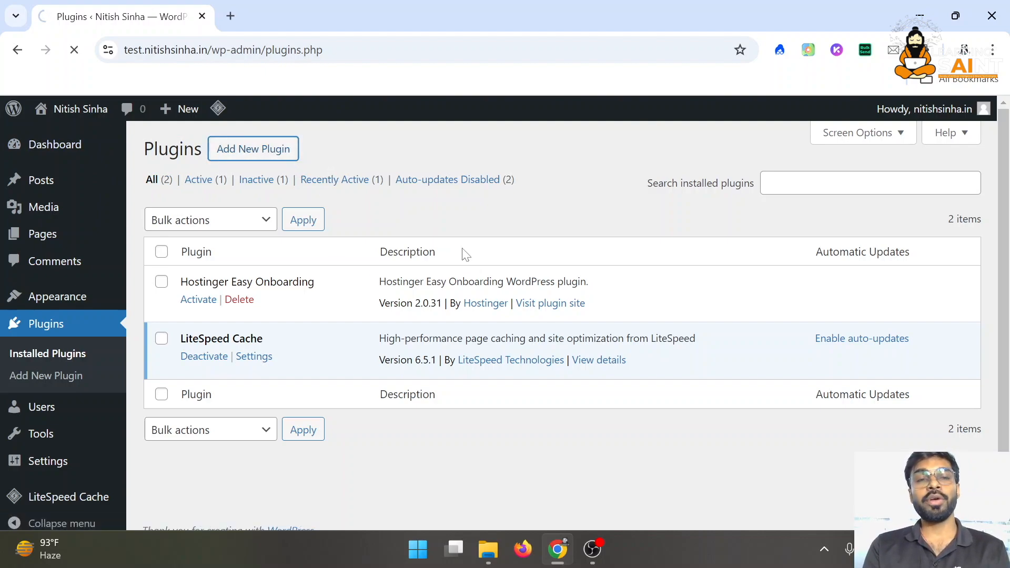
{"action": "scroll", "coordinate": [457, 361], "scroll_direction": "down", "scroll_amount": 20}
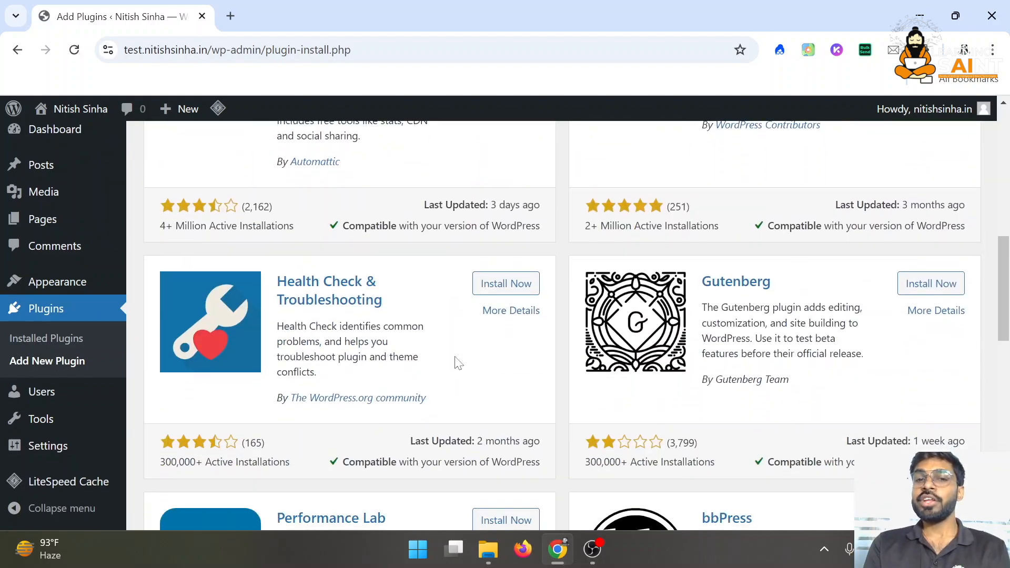
{"action": "scroll", "coordinate": [458, 361], "scroll_direction": "down", "scroll_amount": 3}
{"action": "scroll", "coordinate": [457, 361], "scroll_direction": "up", "scroll_amount": 20}
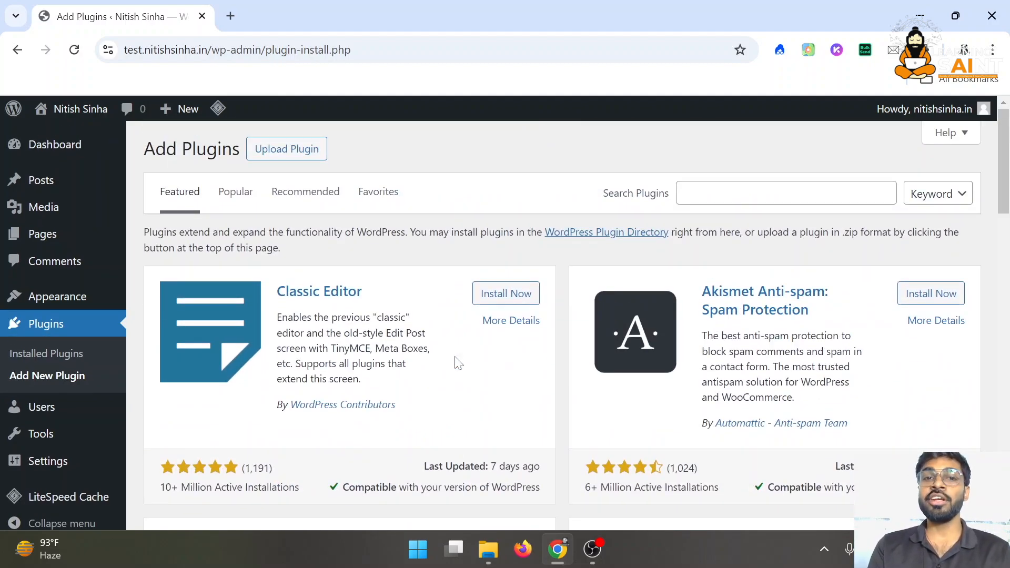
{"action": "scroll", "coordinate": [651, 363], "scroll_direction": "down", "scroll_amount": 4}
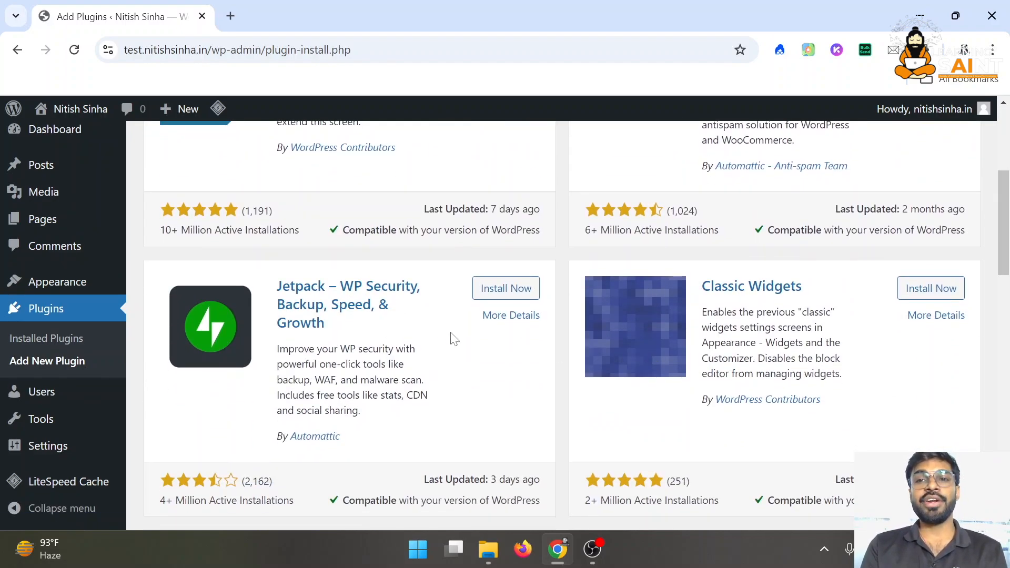
{"action": "scroll", "coordinate": [602, 342], "scroll_direction": "down", "scroll_amount": 1}
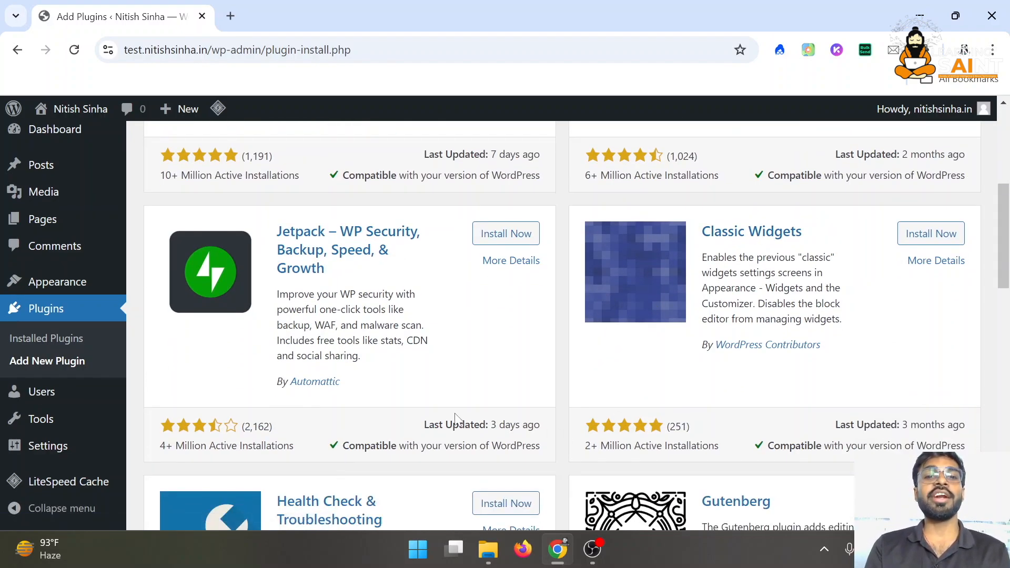
{"action": "scroll", "coordinate": [453, 420], "scroll_direction": "down", "scroll_amount": 7}
{"action": "scroll", "coordinate": [458, 420], "scroll_direction": "down", "scroll_amount": 1}
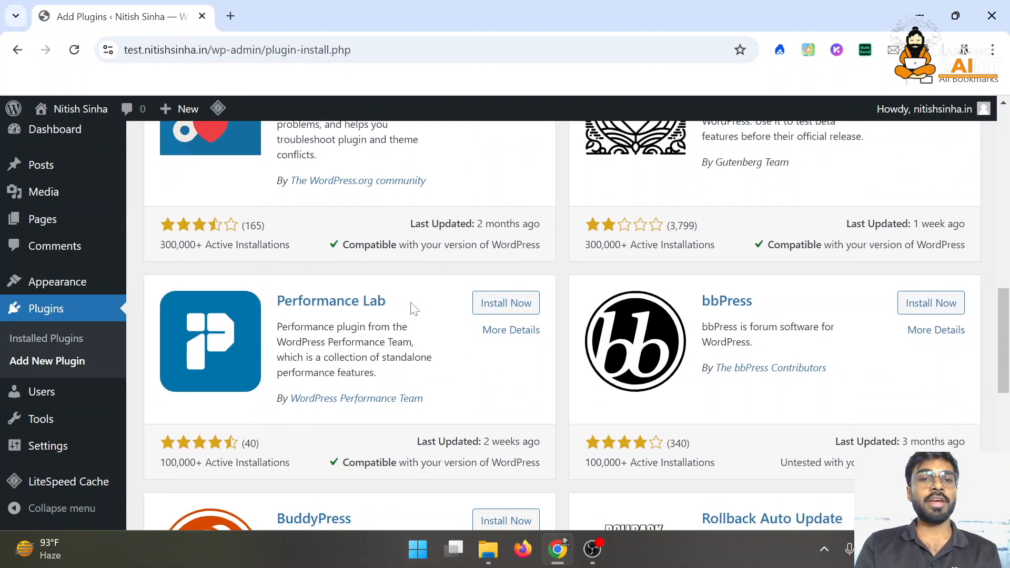
{"action": "scroll", "coordinate": [410, 311], "scroll_direction": "down", "scroll_amount": 2}
{"action": "scroll", "coordinate": [404, 314], "scroll_direction": "down", "scroll_amount": 6}
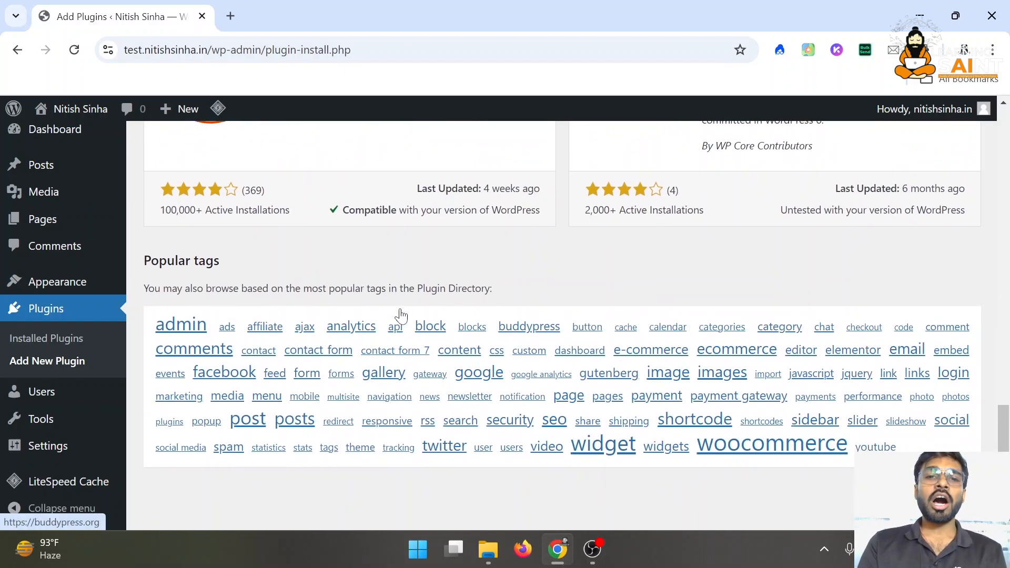
{"action": "scroll", "coordinate": [403, 315], "scroll_direction": "up", "scroll_amount": 20}
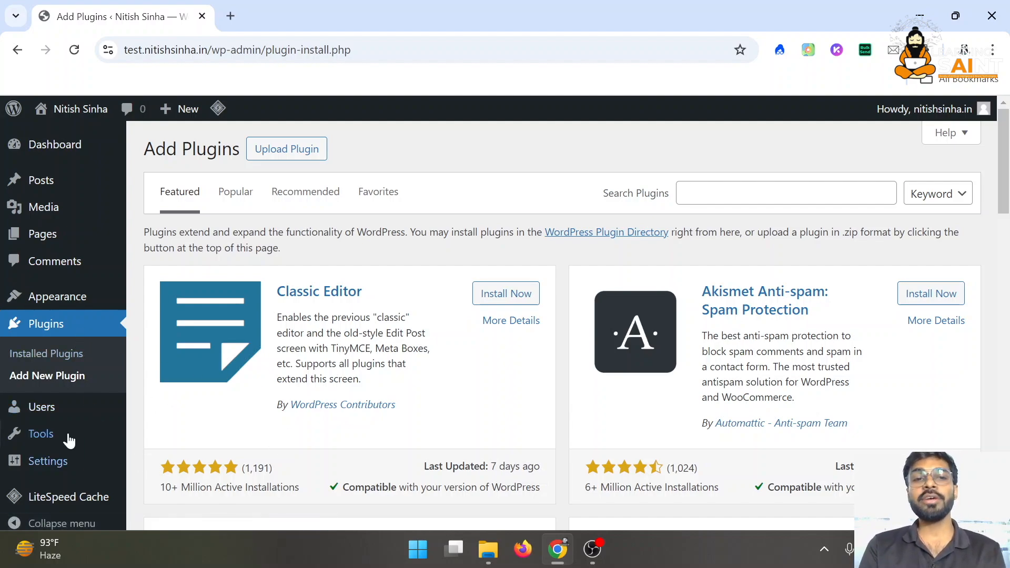
{"action": "mouse_move", "coordinate": [48, 417]}
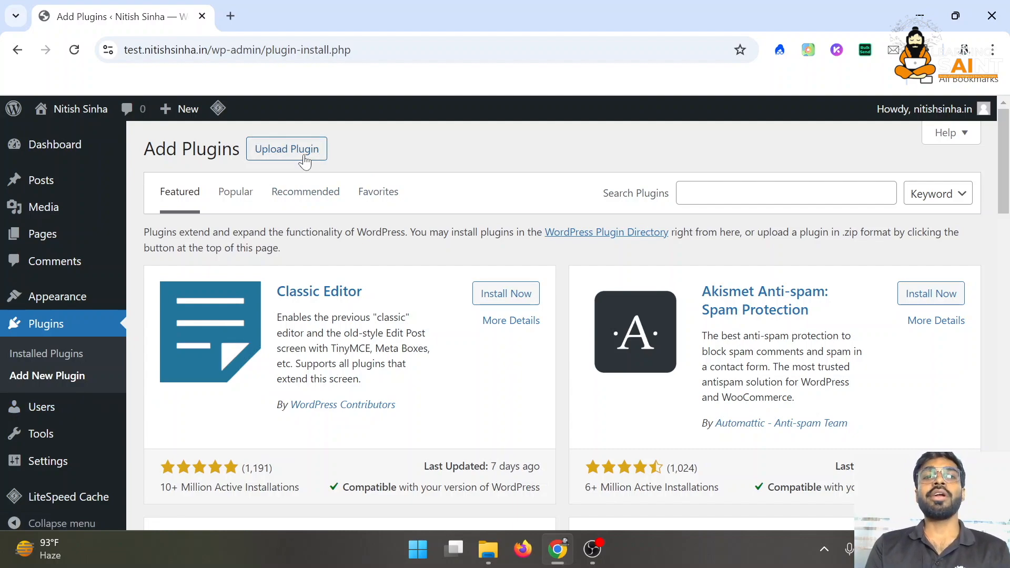
{"action": "left_click", "coordinate": [287, 150]}
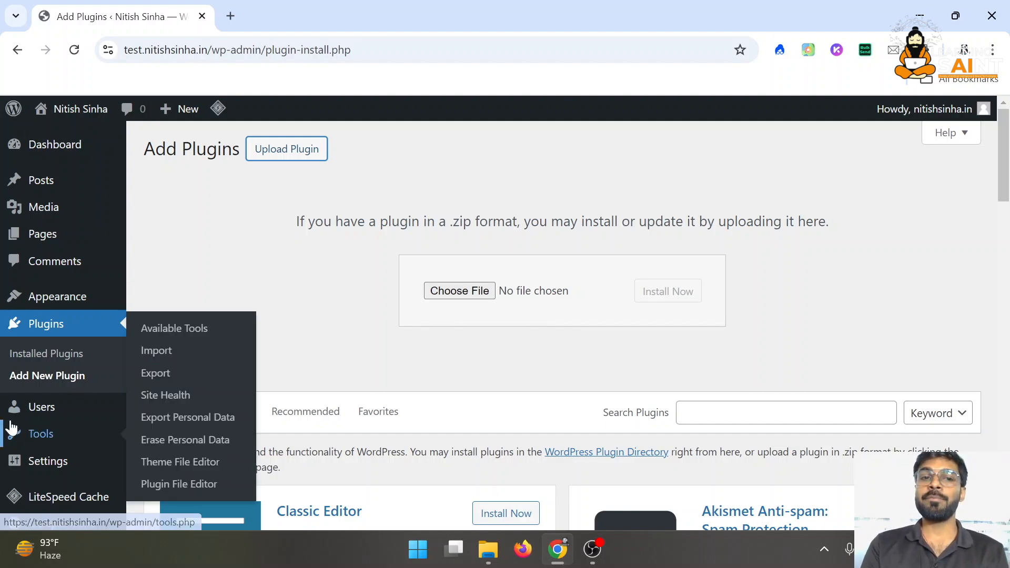
Review the single Administrator account in All Users, then start adding a new user
{"action": "left_click", "coordinate": [67, 413]}
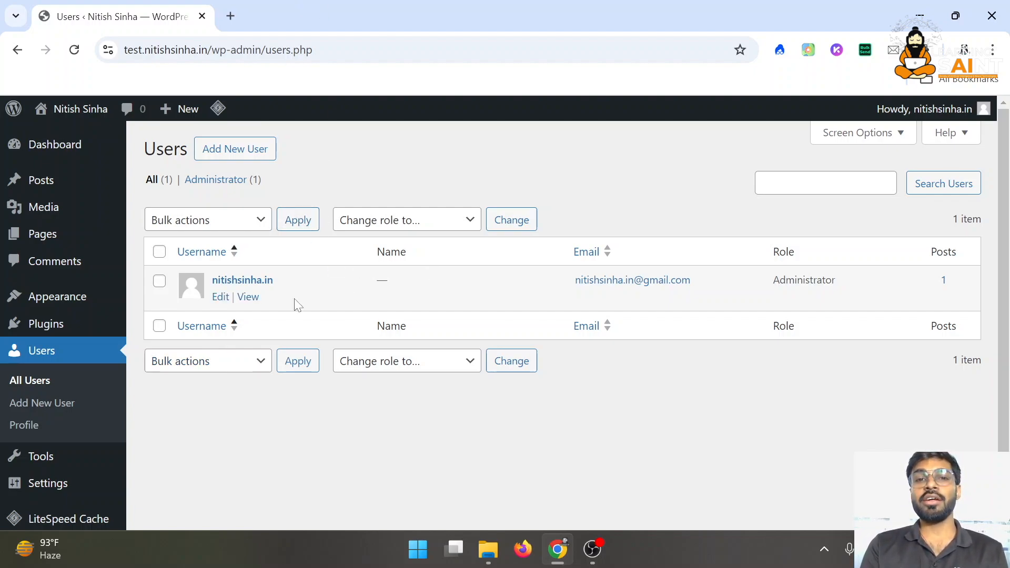
{"action": "left_click_drag", "start_coordinate": [868, 300], "coordinate": [643, 445]}
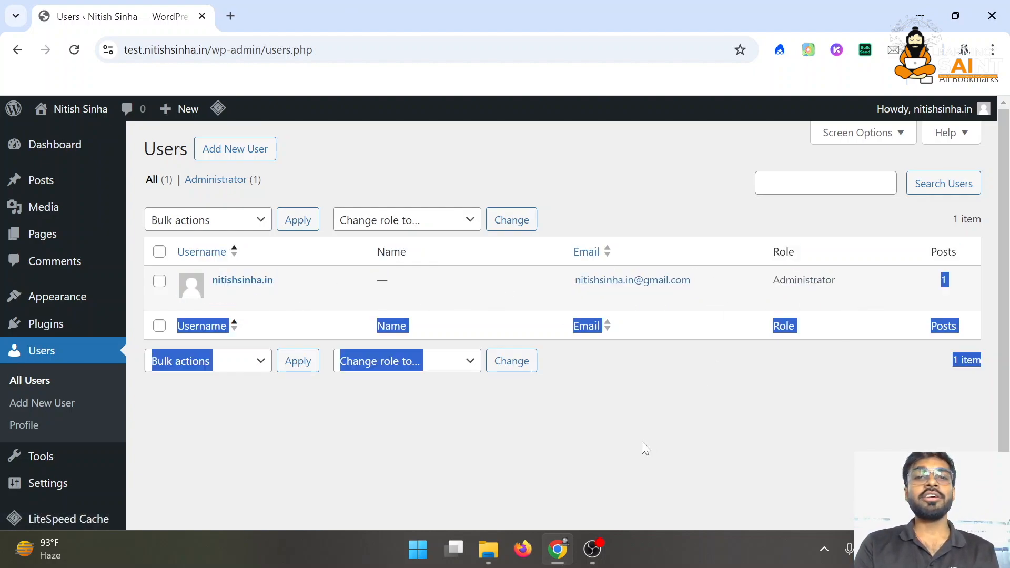
{"action": "left_click", "coordinate": [646, 447]}
{"action": "double_click", "coordinate": [789, 284]}
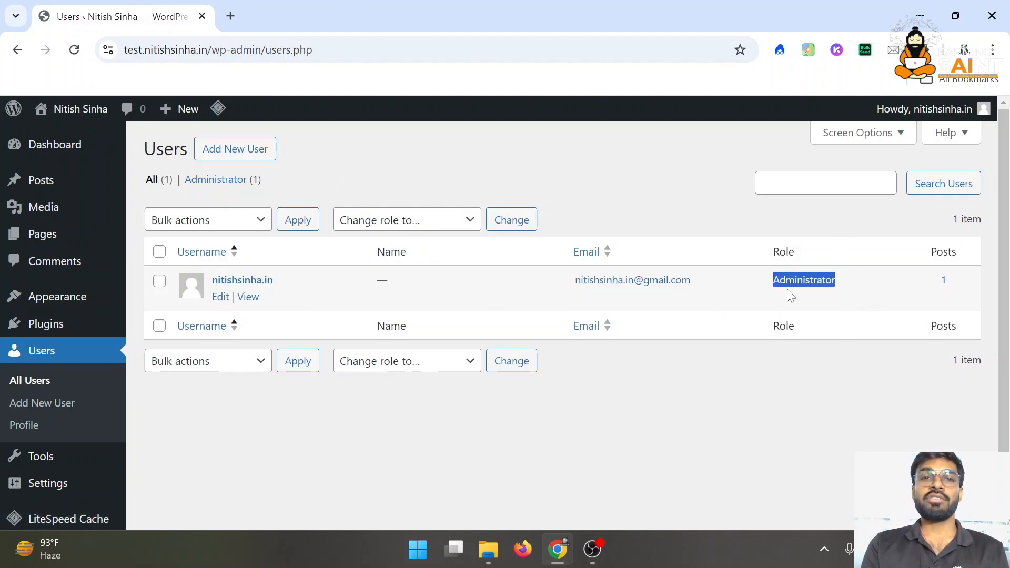
{"action": "left_click", "coordinate": [270, 148]}
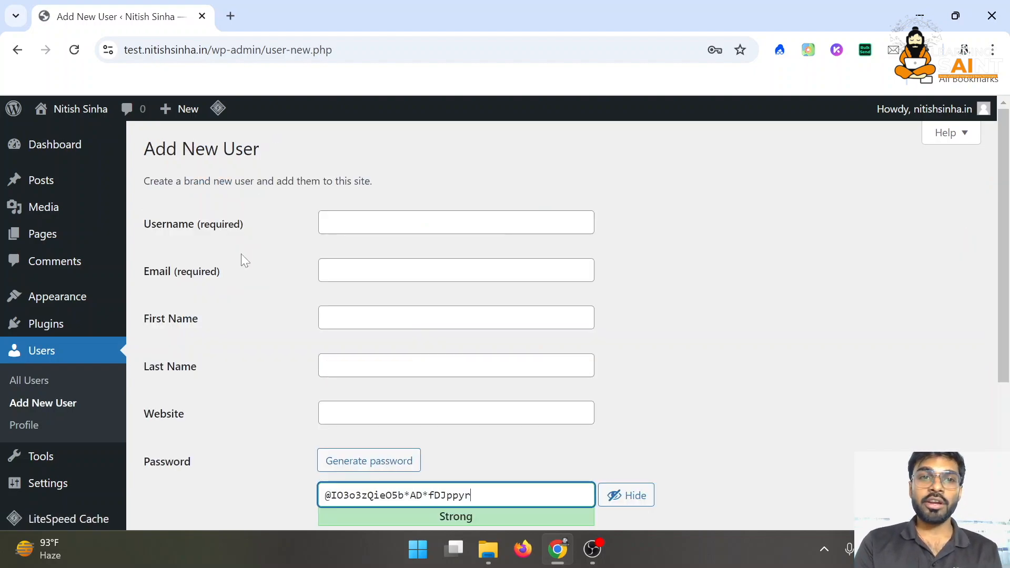
Look over the Role dropdown on the new-user form, leaving Subscriber selected
{"action": "left_click", "coordinate": [380, 223]}
{"action": "scroll", "coordinate": [445, 377], "scroll_direction": "down", "scroll_amount": 4}
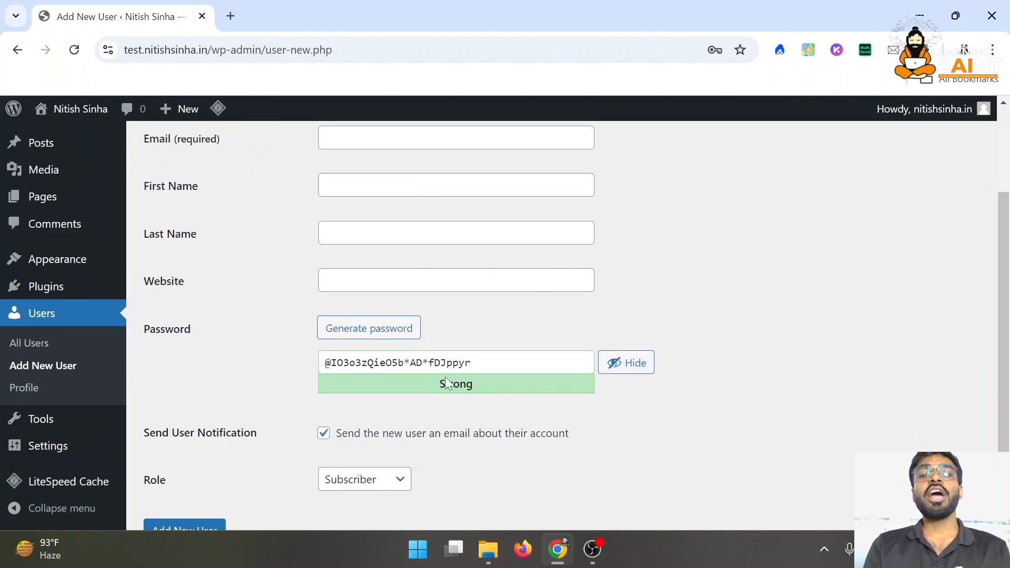
{"action": "left_click", "coordinate": [383, 402]}
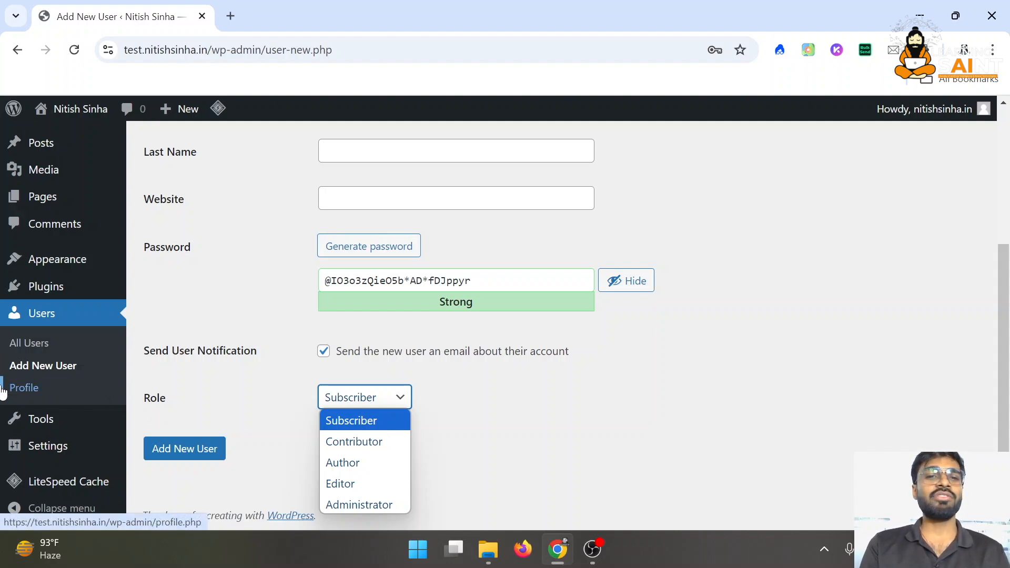
{"action": "left_click", "coordinate": [50, 394]}
Leave the unsaved new-user form for the Profile page and scroll through its Personal Options
{"action": "left_click", "coordinate": [52, 394]}
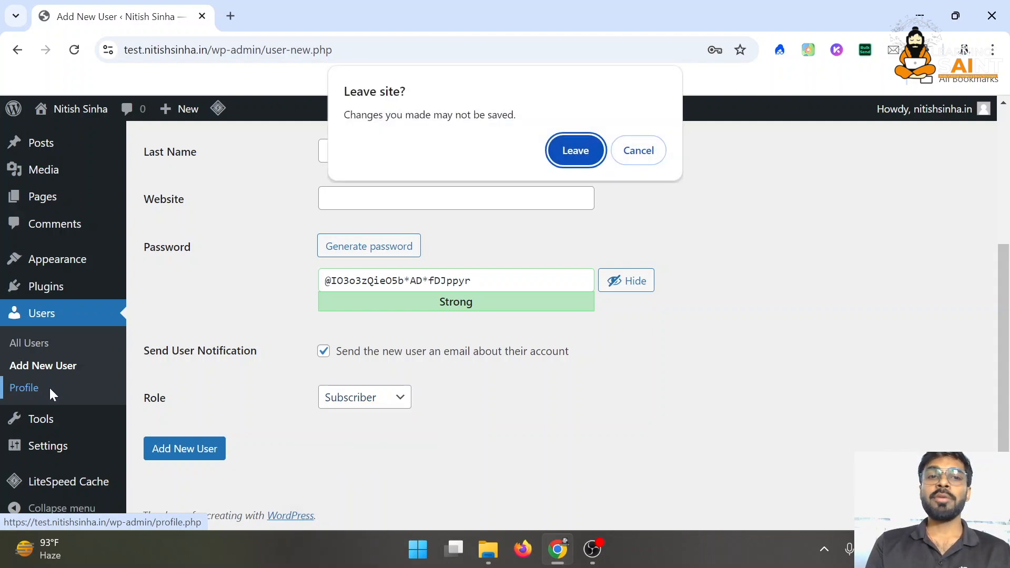
{"action": "left_click", "coordinate": [574, 142]}
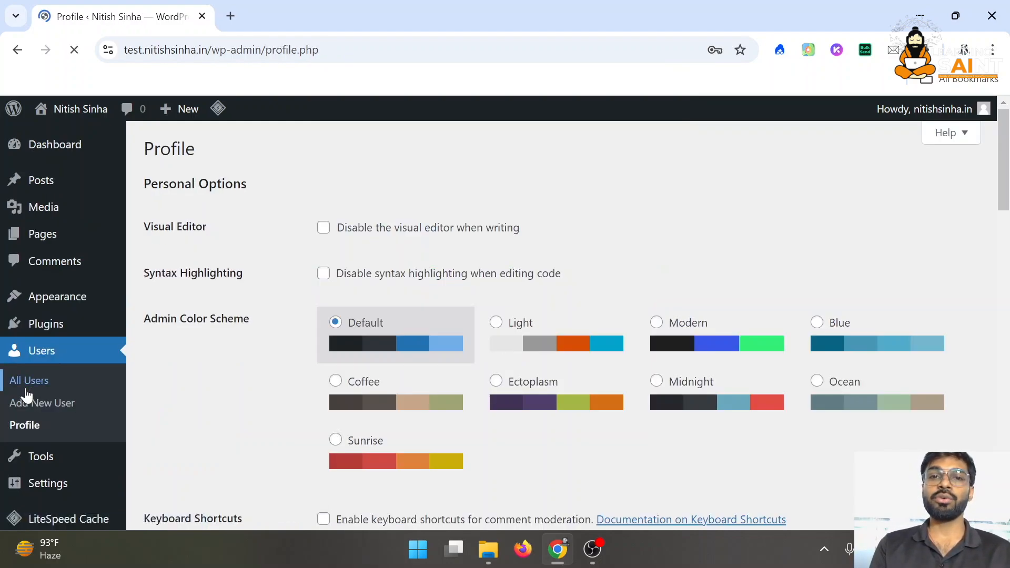
{"action": "scroll", "coordinate": [283, 311], "scroll_direction": "down", "scroll_amount": 20}
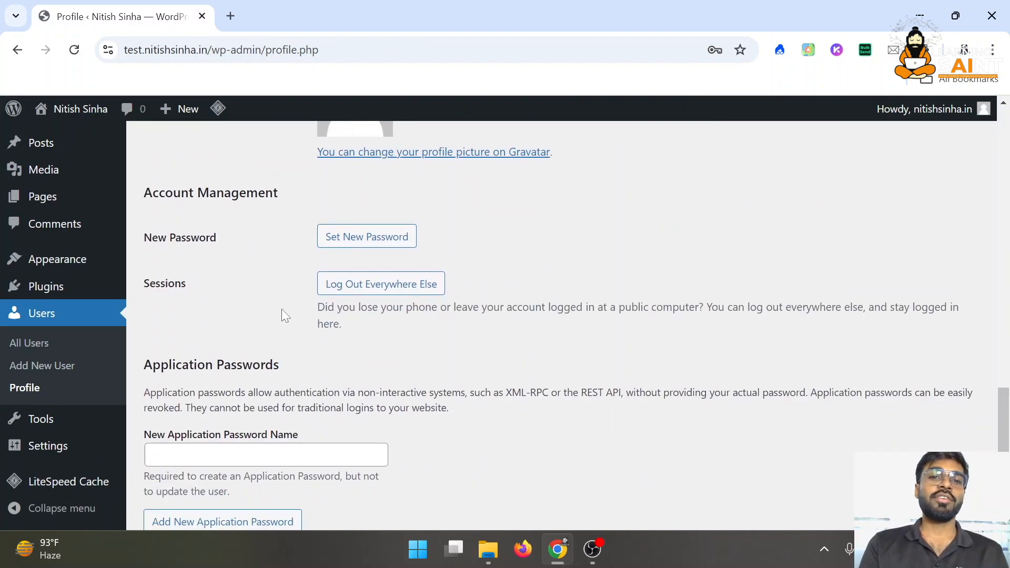
{"action": "scroll", "coordinate": [283, 314], "scroll_direction": "up", "scroll_amount": 20}
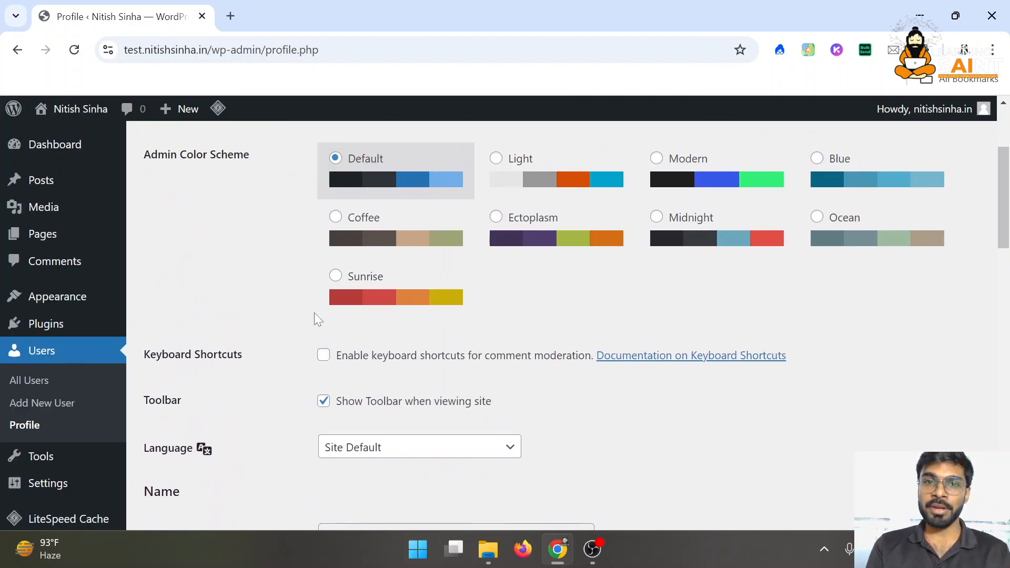
{"action": "mouse_move", "coordinate": [19, 458]}
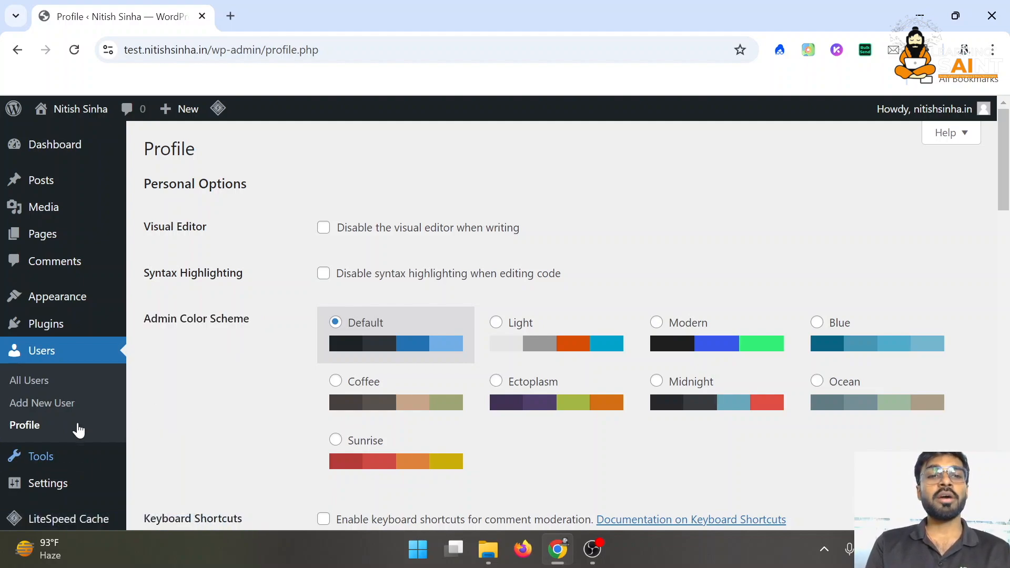
Read the converter description on the Available Tools page
{"action": "left_click", "coordinate": [228, 328]}
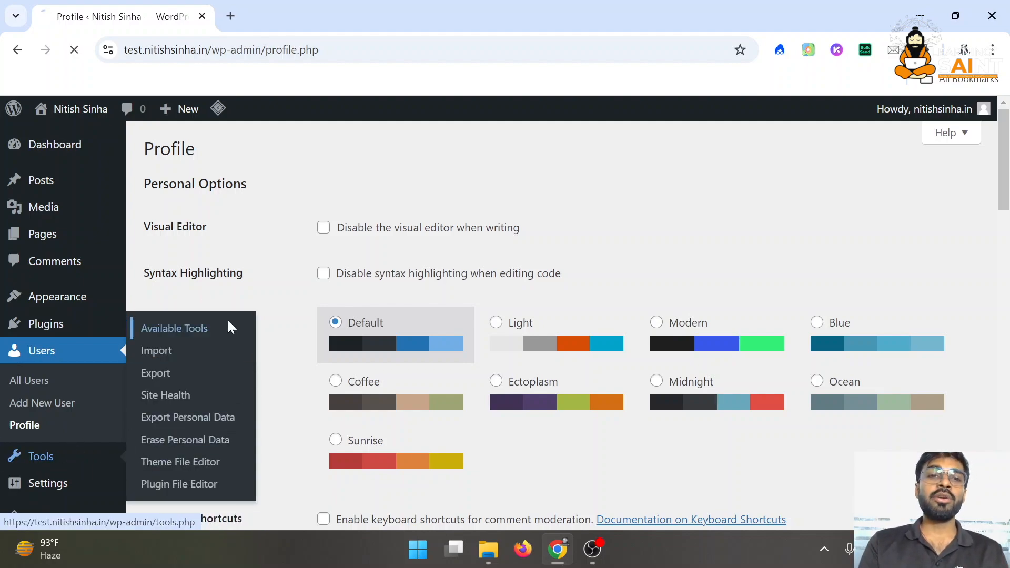
{"action": "scroll", "coordinate": [451, 266], "scroll_direction": "down", "scroll_amount": 3}
{"action": "scroll", "coordinate": [451, 267], "scroll_direction": "up", "scroll_amount": 3}
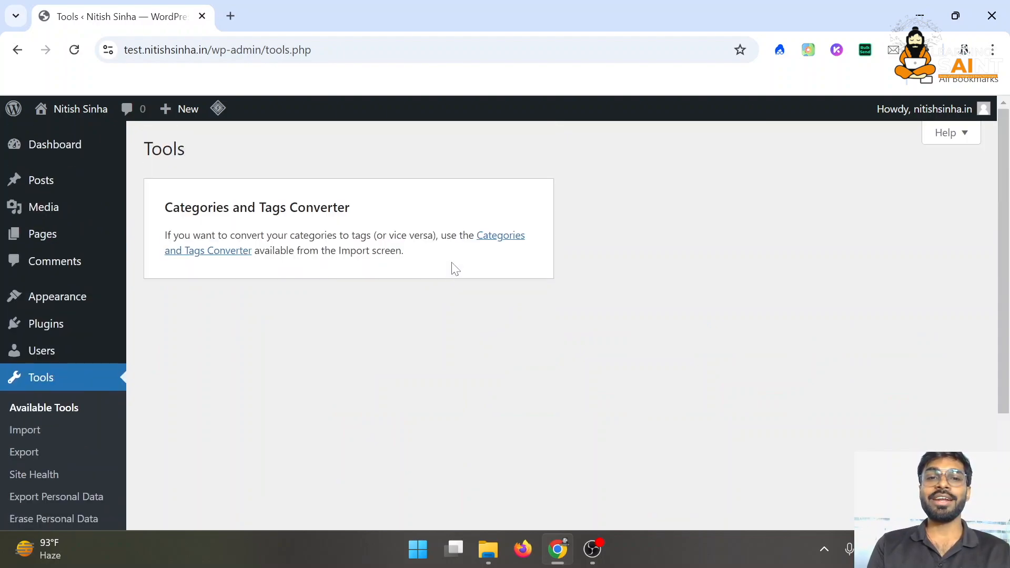
{"action": "left_click_drag", "start_coordinate": [276, 251], "coordinate": [349, 236]}
{"action": "left_click", "coordinate": [353, 239]}
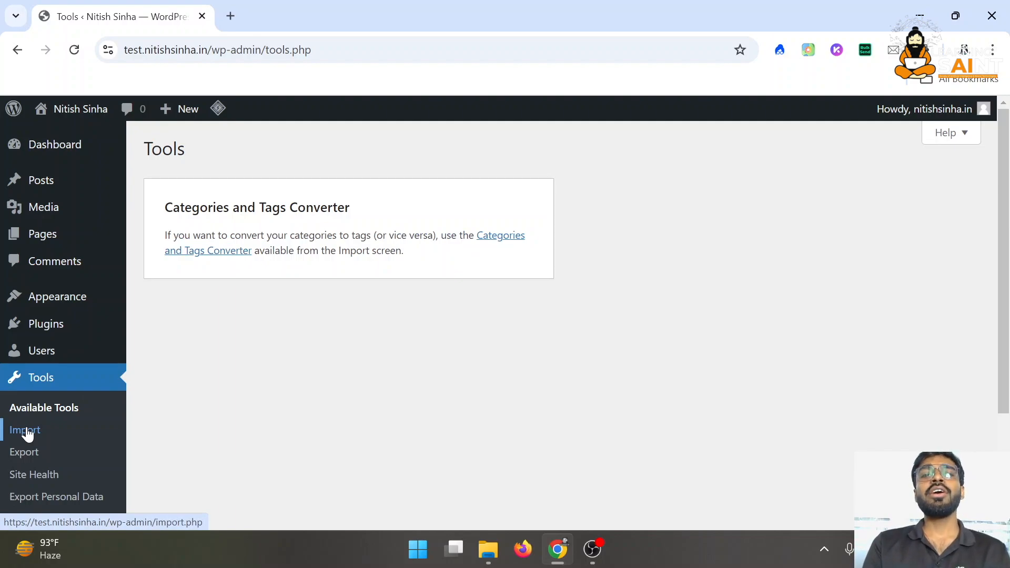
{"action": "triple_click", "coordinate": [314, 235]}
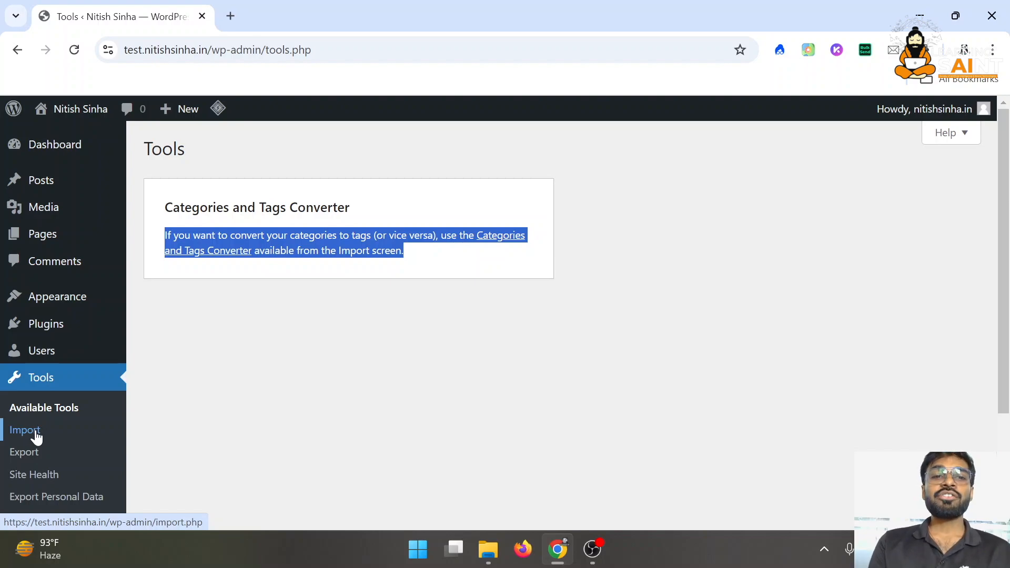
Download a Posts-only export XML file (4.6 KB) from the Export page
{"action": "left_click", "coordinate": [36, 435]}
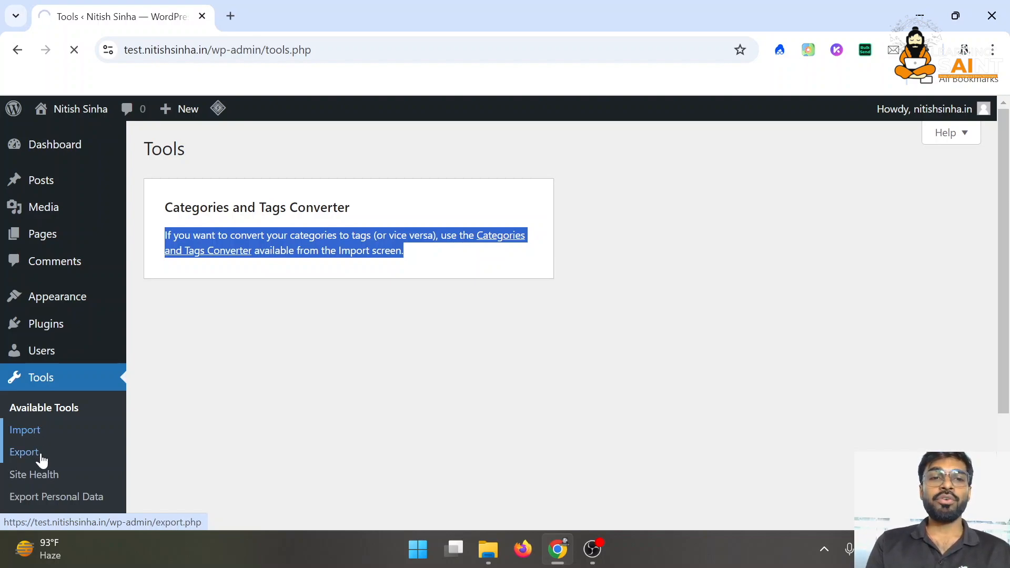
{"action": "left_click", "coordinate": [32, 456]}
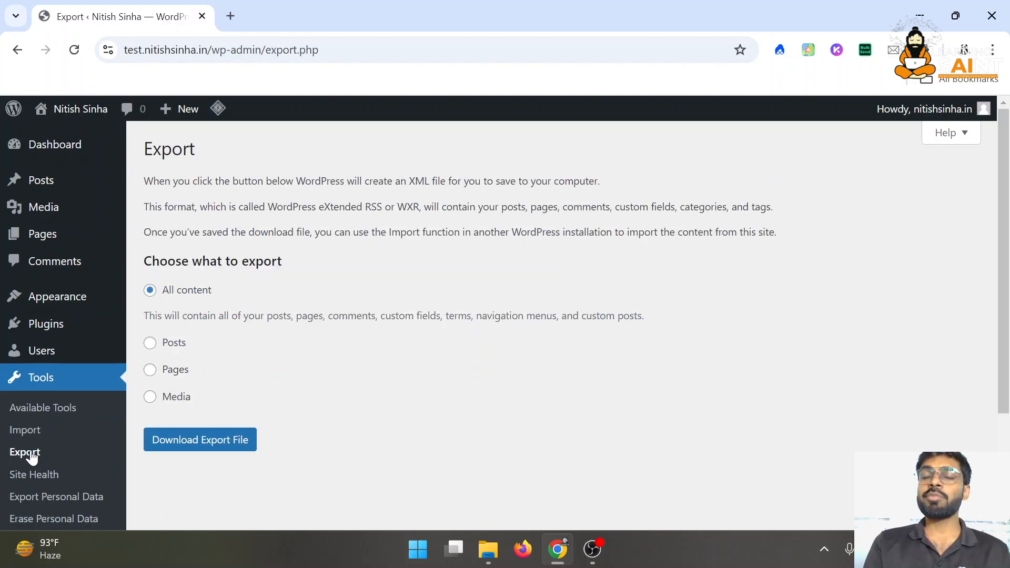
{"action": "left_click", "coordinate": [150, 343]}
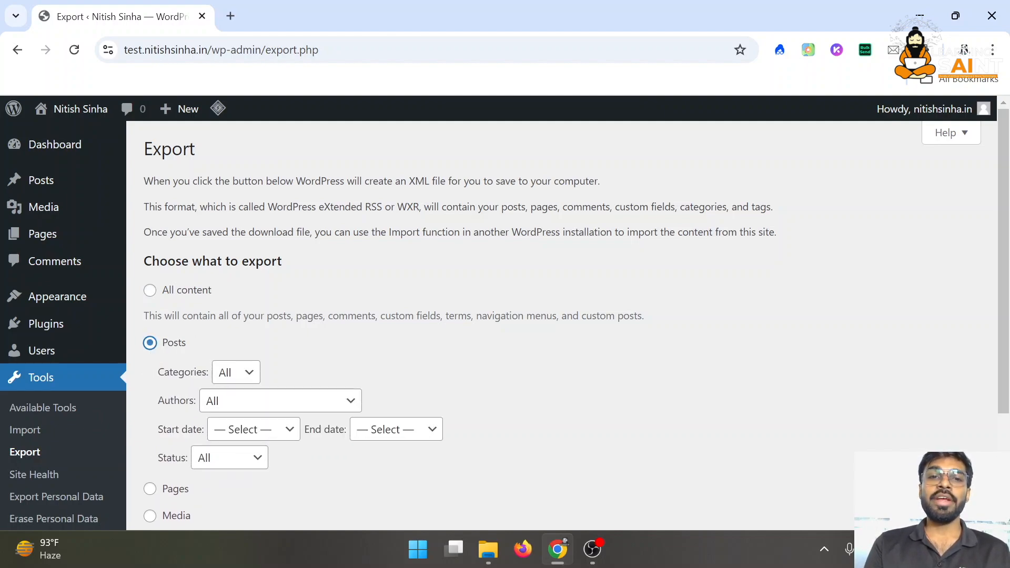
{"action": "scroll", "coordinate": [252, 315], "scroll_direction": "down", "scroll_amount": 3}
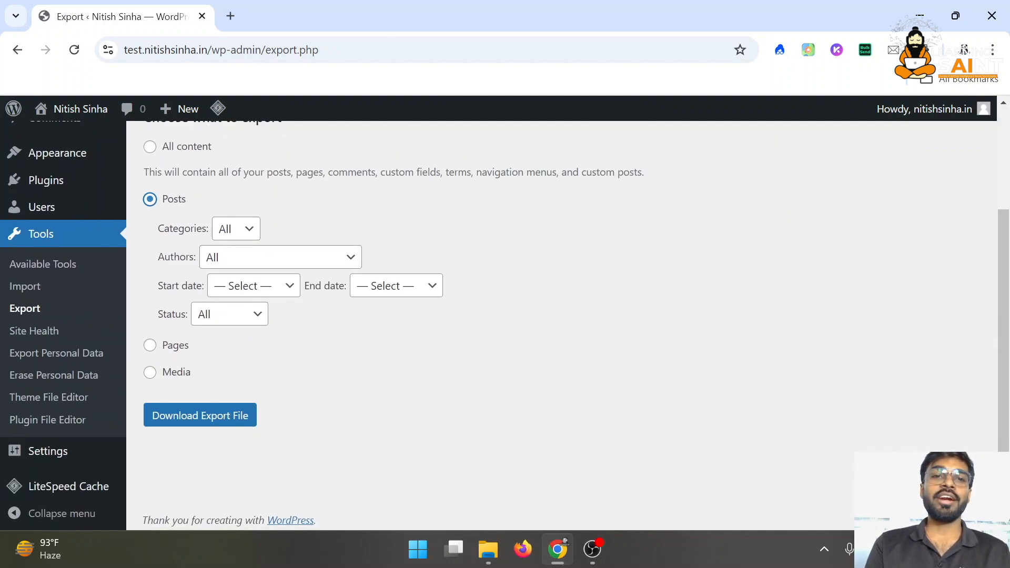
{"action": "left_click", "coordinate": [227, 405]}
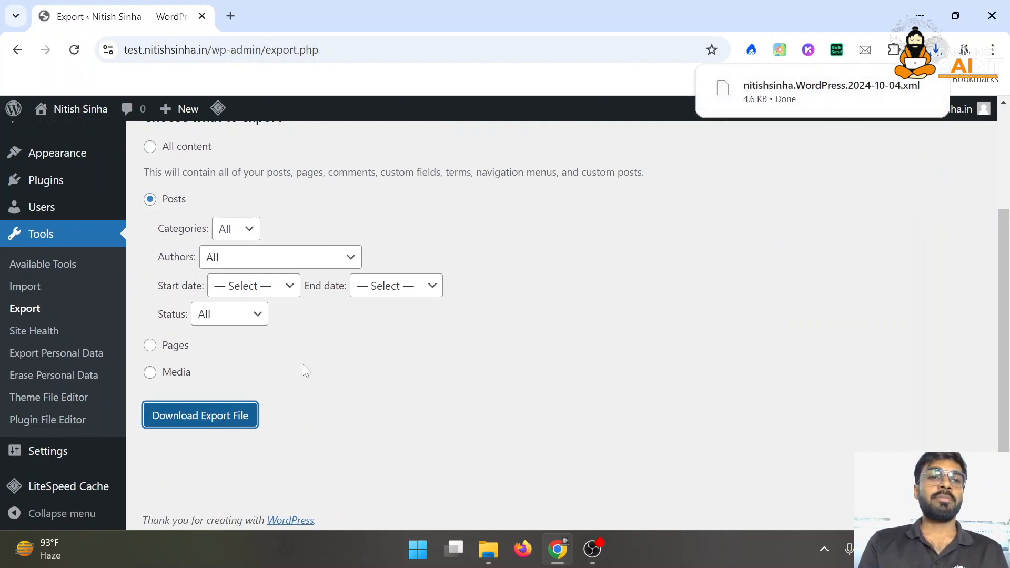
Browse the Import tools page
{"action": "left_click", "coordinate": [37, 299]}
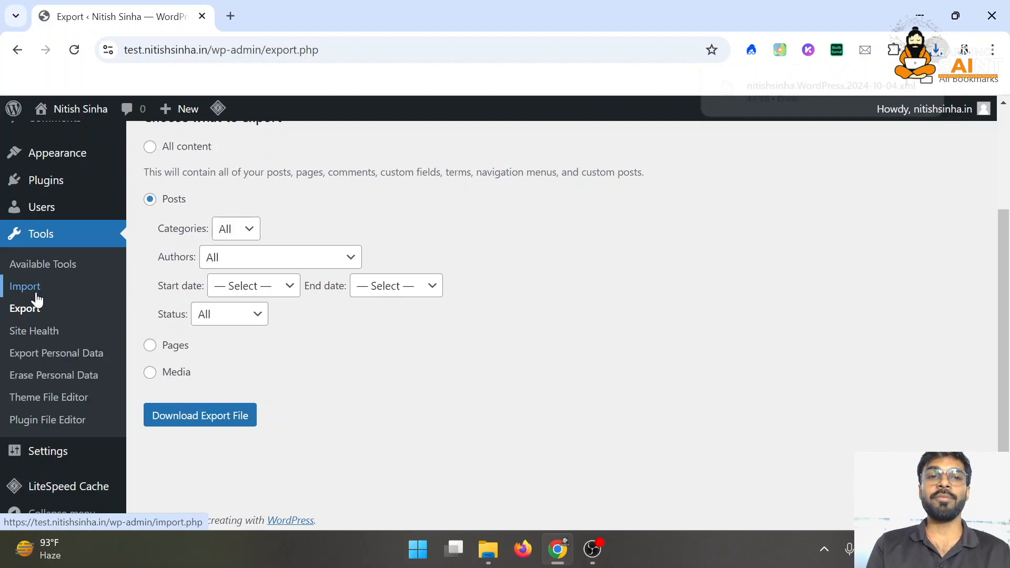
{"action": "mouse_move", "coordinate": [92, 352]}
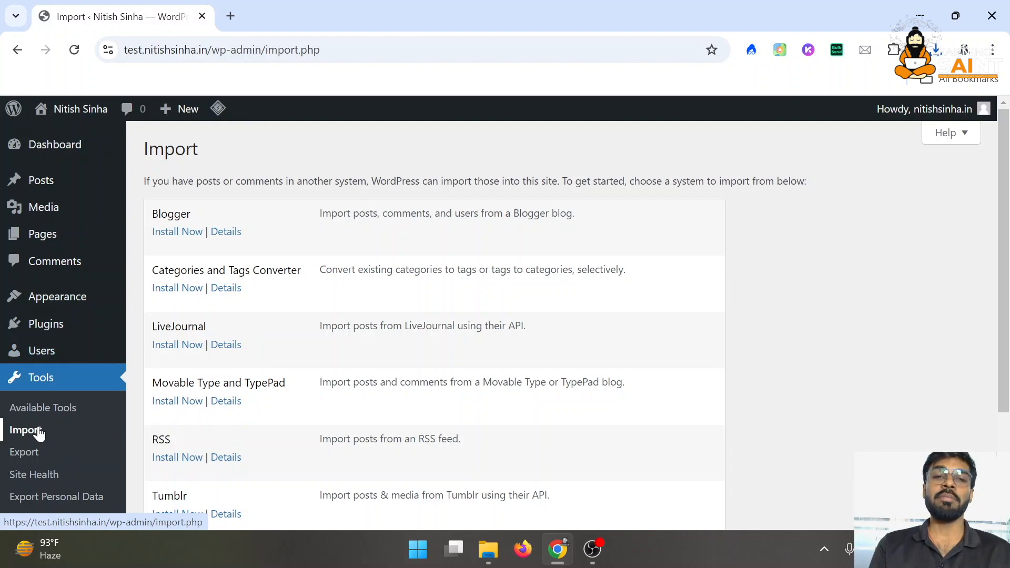
{"action": "scroll", "coordinate": [232, 324], "scroll_direction": "down", "scroll_amount": 2}
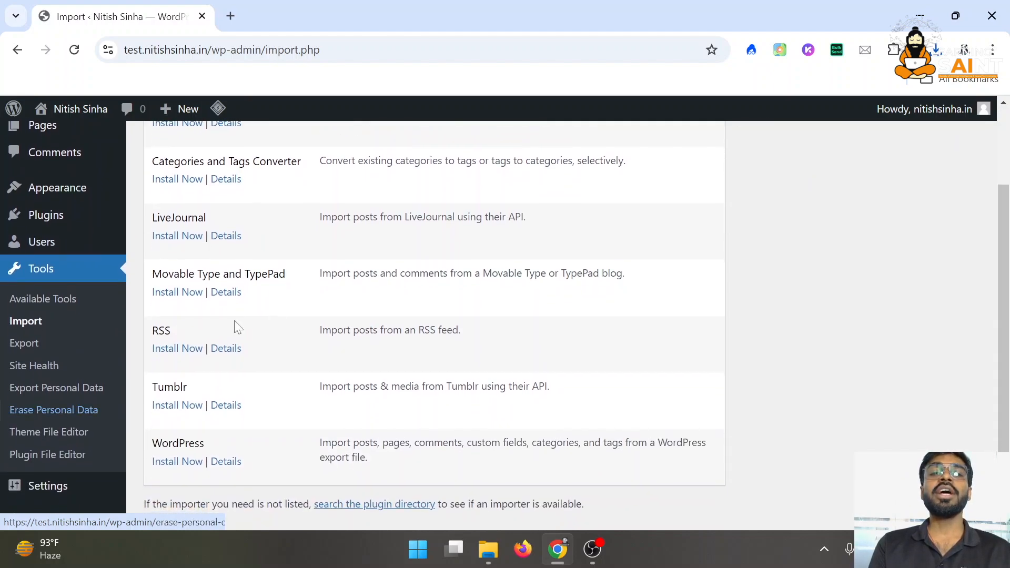
Check the Site Health report and scroll to its two recommended improvements
{"action": "left_click", "coordinate": [46, 366]}
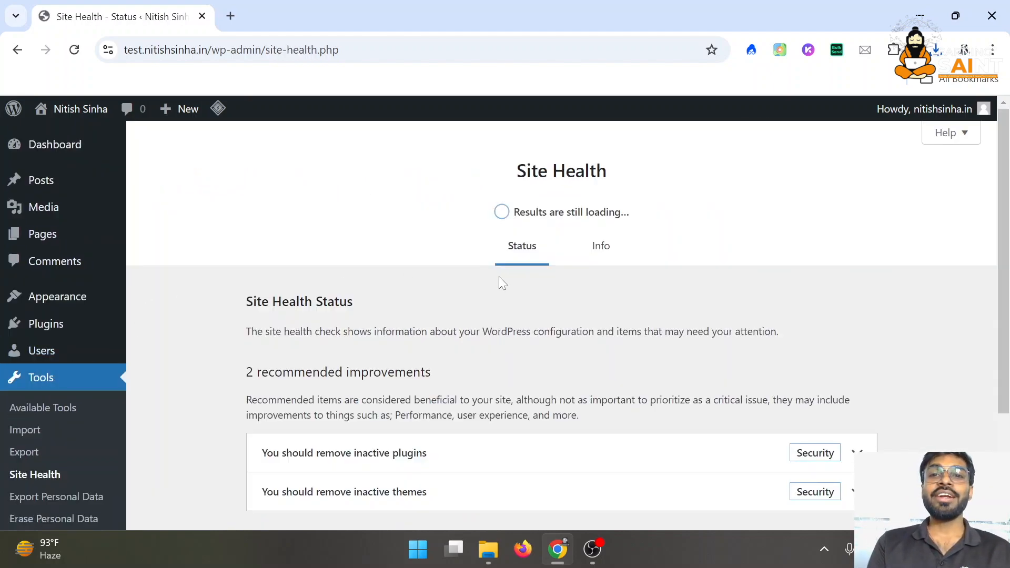
{"action": "scroll", "coordinate": [501, 283], "scroll_direction": "down", "scroll_amount": 3}
{"action": "scroll", "coordinate": [501, 283], "scroll_direction": "up", "scroll_amount": 3}
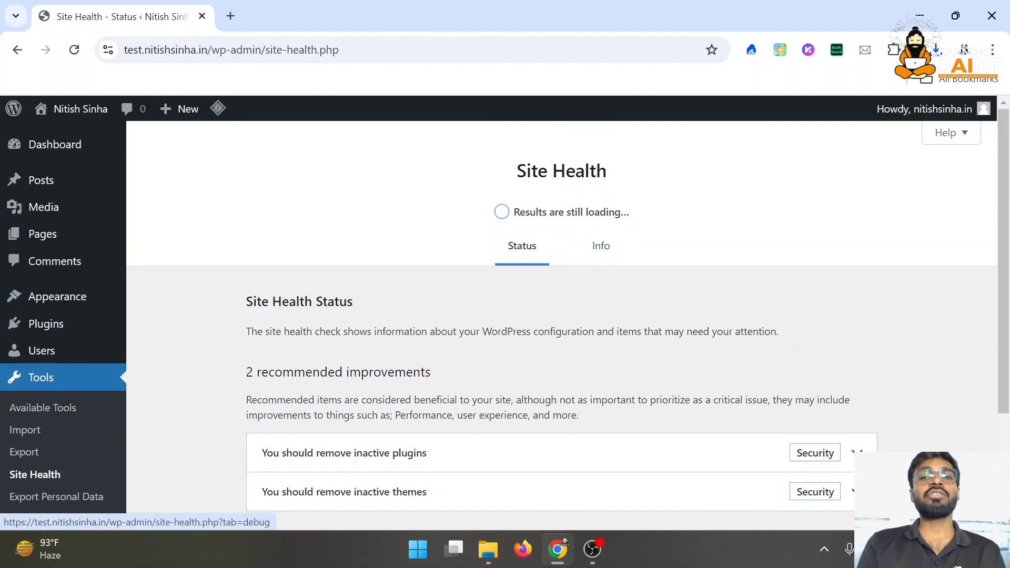
{"action": "double_click", "coordinate": [563, 331]}
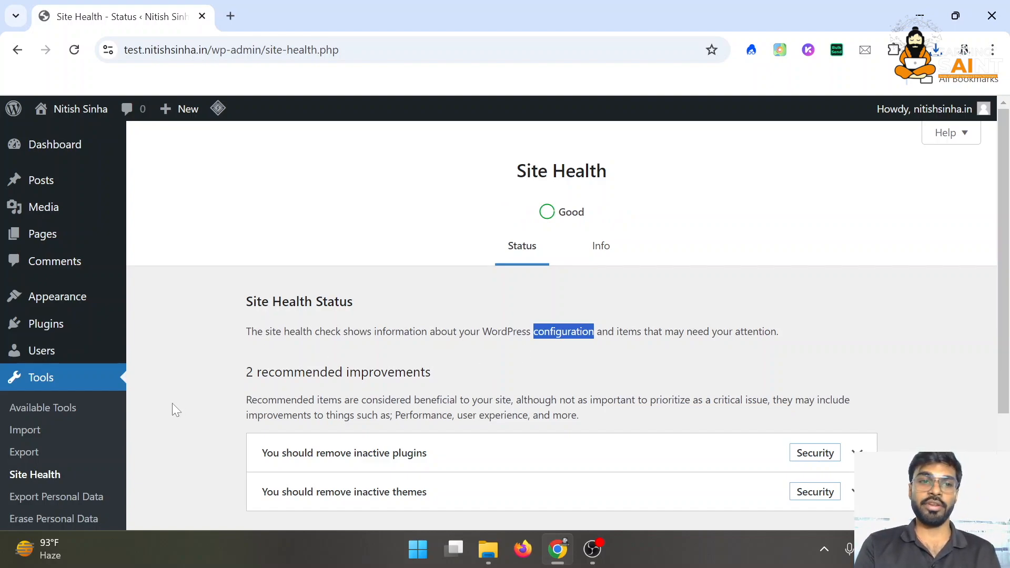
{"action": "scroll", "coordinate": [31, 453], "scroll_direction": "down", "scroll_amount": 2}
{"action": "scroll", "coordinate": [53, 379], "scroll_direction": "down", "scroll_amount": 1}
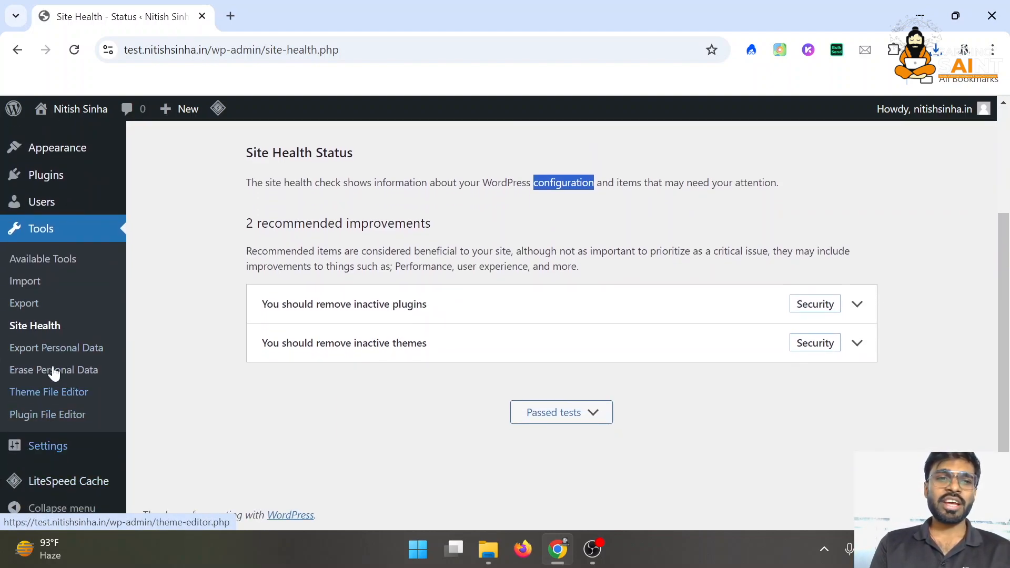
Enter the Theme File Editor past its warning and scroll through the current file
{"action": "left_click", "coordinate": [45, 395]}
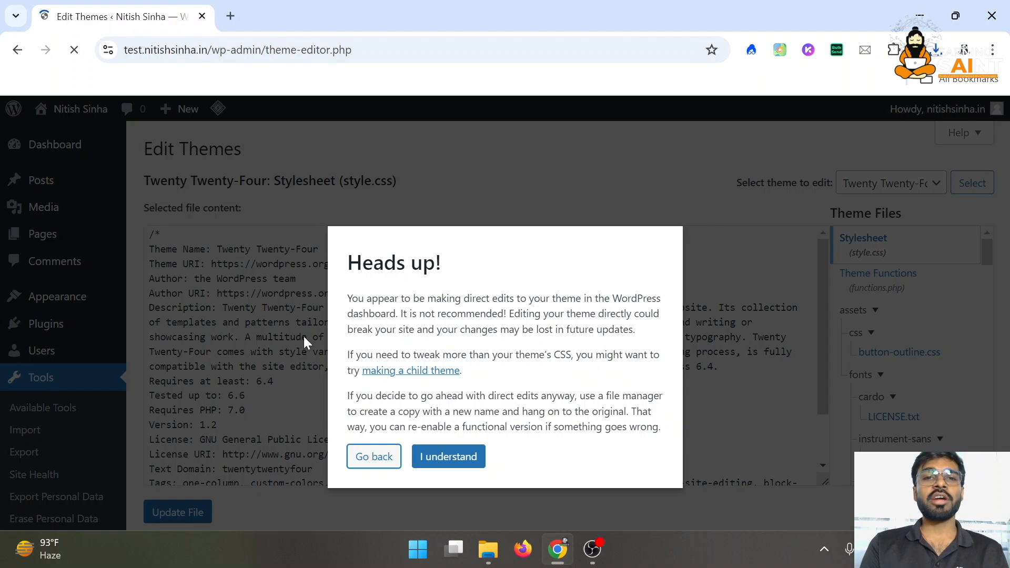
{"action": "left_click", "coordinate": [445, 456]}
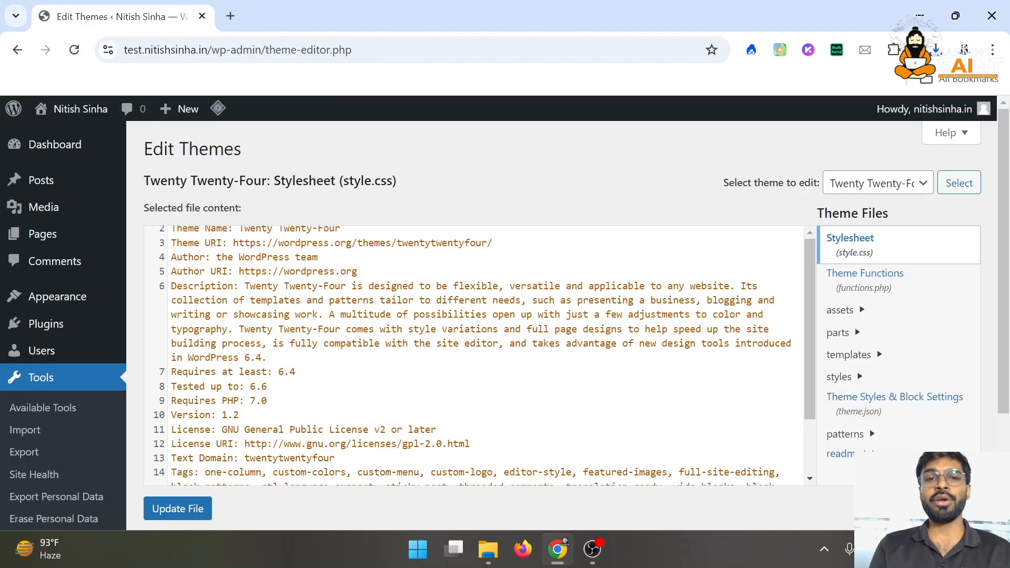
{"action": "scroll", "coordinate": [331, 424], "scroll_direction": "down", "scroll_amount": 4}
{"action": "scroll", "coordinate": [316, 448], "scroll_direction": "up", "scroll_amount": 3}
{"action": "scroll", "coordinate": [863, 332], "scroll_direction": "down", "scroll_amount": 2}
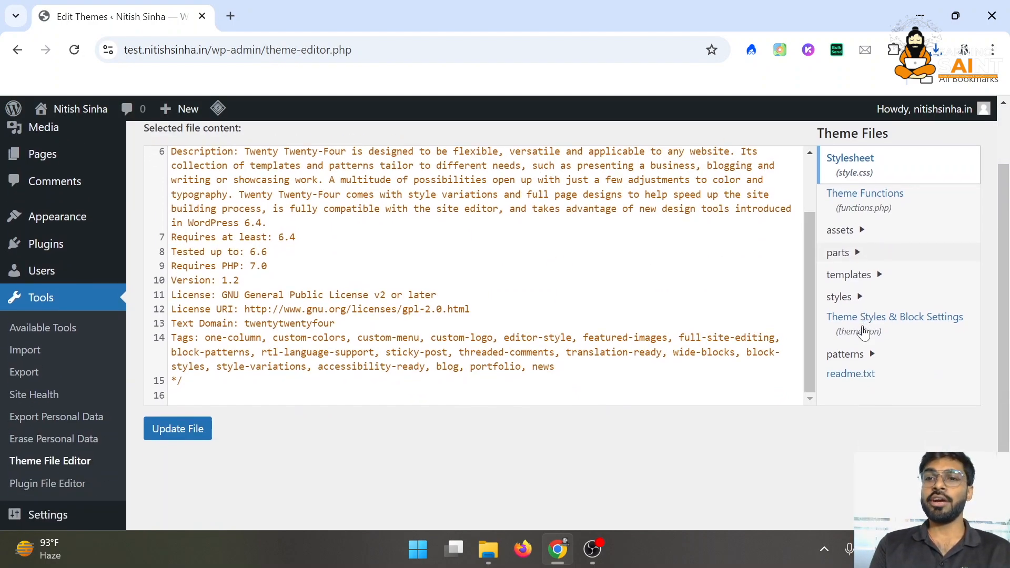
{"action": "scroll", "coordinate": [864, 332], "scroll_direction": "down", "scroll_amount": 1}
{"action": "scroll", "coordinate": [916, 264], "scroll_direction": "down", "scroll_amount": 1}
{"action": "scroll", "coordinate": [908, 274], "scroll_direction": "up", "scroll_amount": 3}
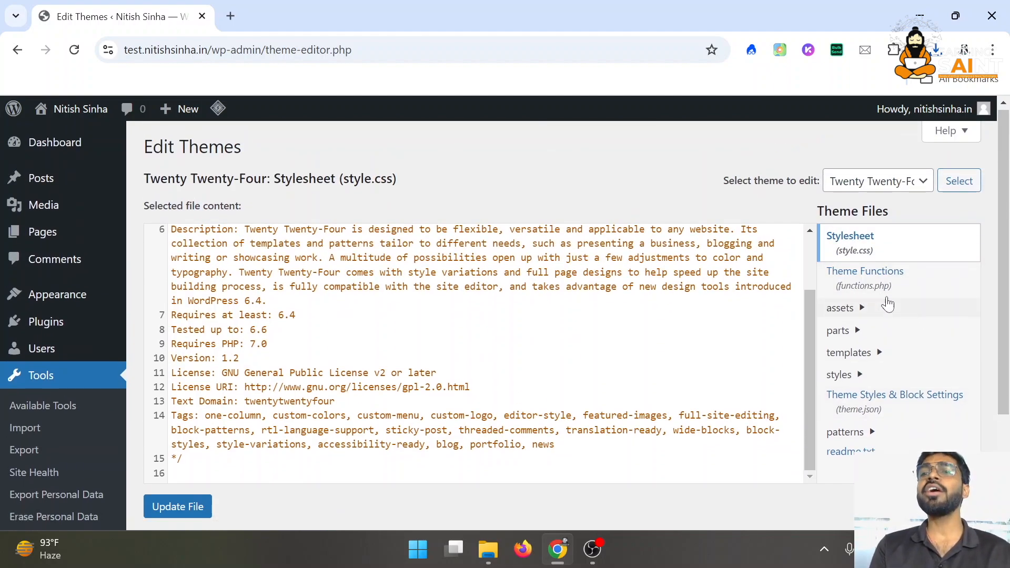
View the theme's functions.php and assets/css/button-outline.css files
{"action": "left_click", "coordinate": [890, 279]}
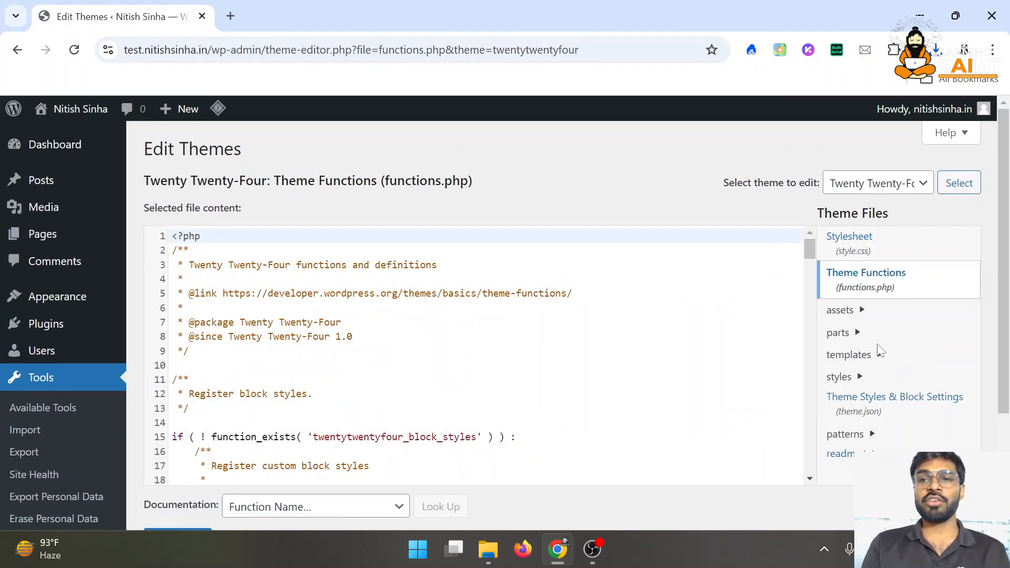
{"action": "scroll", "coordinate": [880, 351], "scroll_direction": "down", "scroll_amount": 2}
{"action": "left_click", "coordinate": [852, 190]}
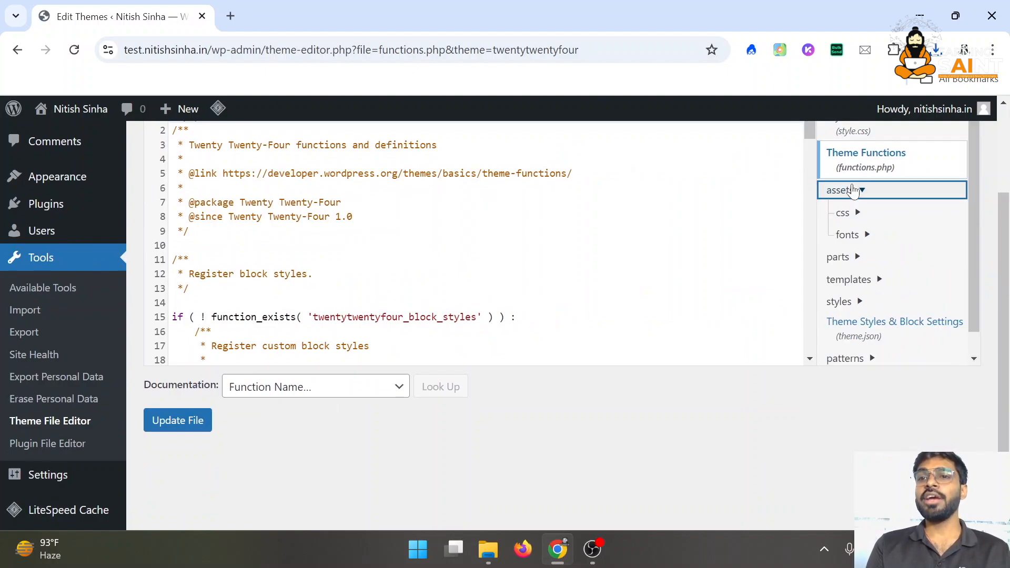
{"action": "left_click", "coordinate": [858, 216]}
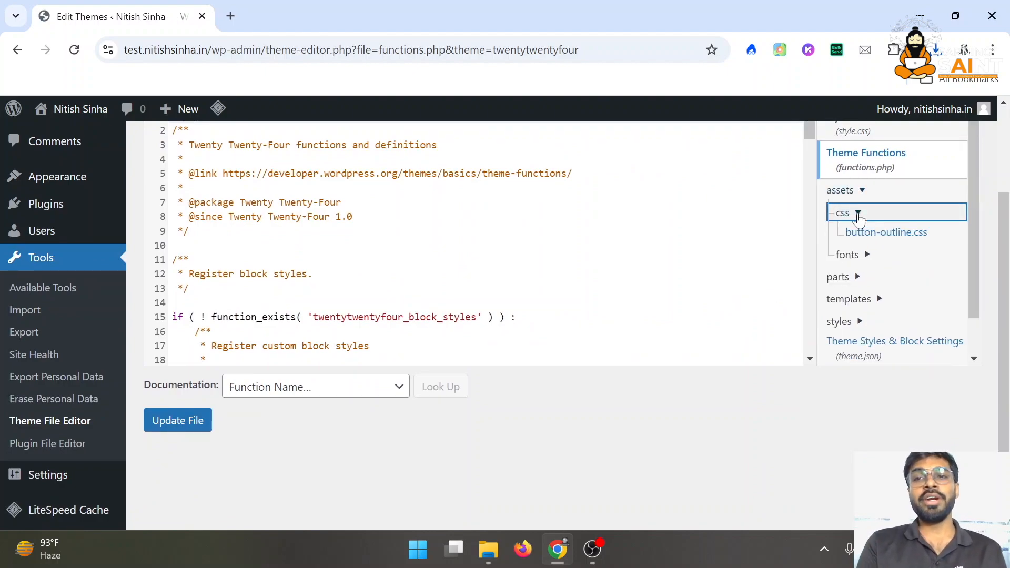
{"action": "left_click", "coordinate": [876, 233]}
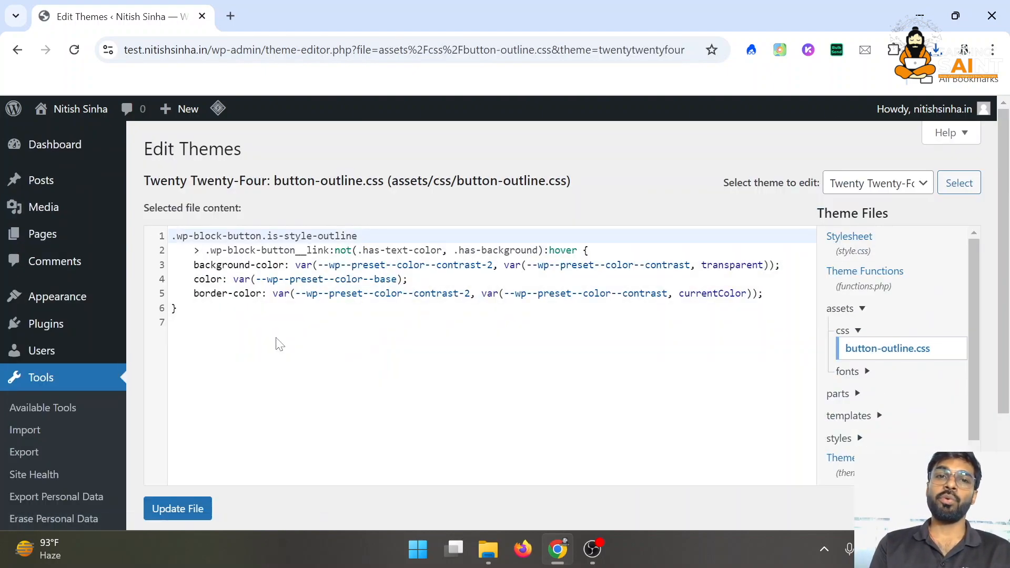
{"action": "scroll", "coordinate": [34, 429], "scroll_direction": "down", "scroll_amount": 2}
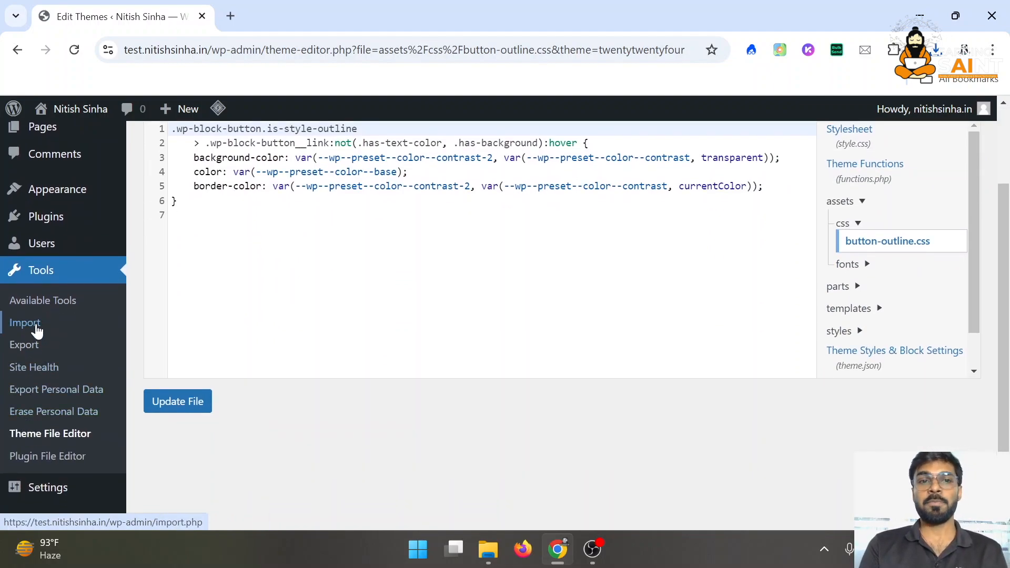
{"action": "scroll", "coordinate": [37, 330], "scroll_direction": "down", "scroll_amount": 1}
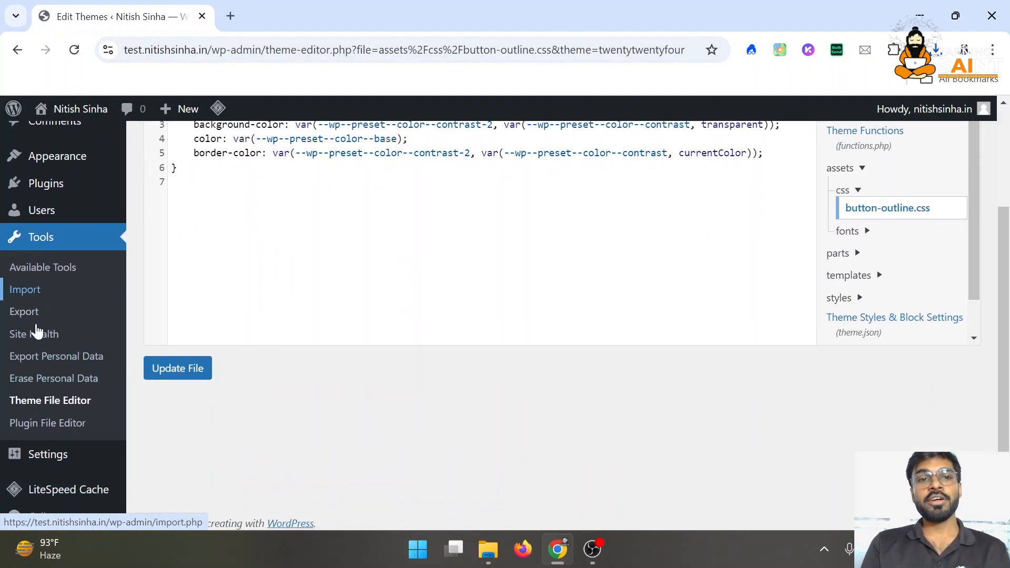
Open the Plugin File Editor on hostinger-easy-onboarding.php after accepting its warning
{"action": "left_click", "coordinate": [57, 428]}
{"action": "left_click", "coordinate": [415, 446]}
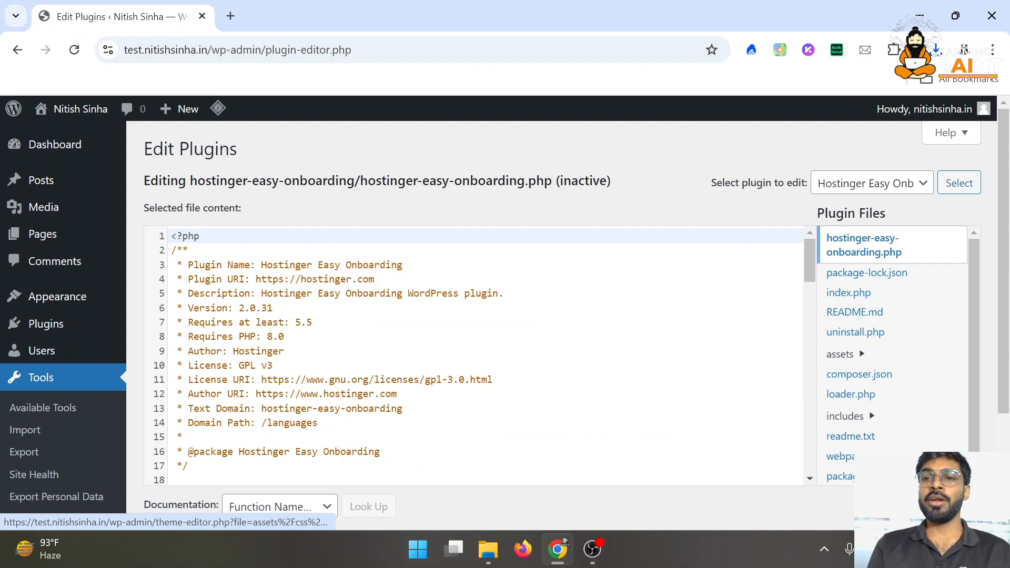
{"action": "scroll", "coordinate": [878, 330], "scroll_direction": "down", "scroll_amount": 1}
{"action": "scroll", "coordinate": [527, 352], "scroll_direction": "down", "scroll_amount": 6}
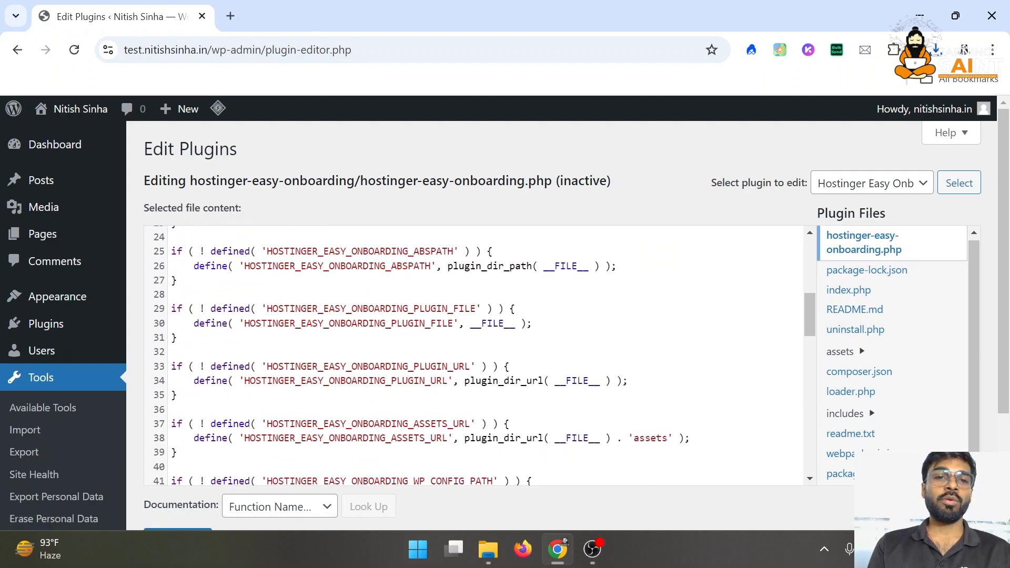
{"action": "scroll", "coordinate": [479, 356], "scroll_direction": "down", "scroll_amount": 8}
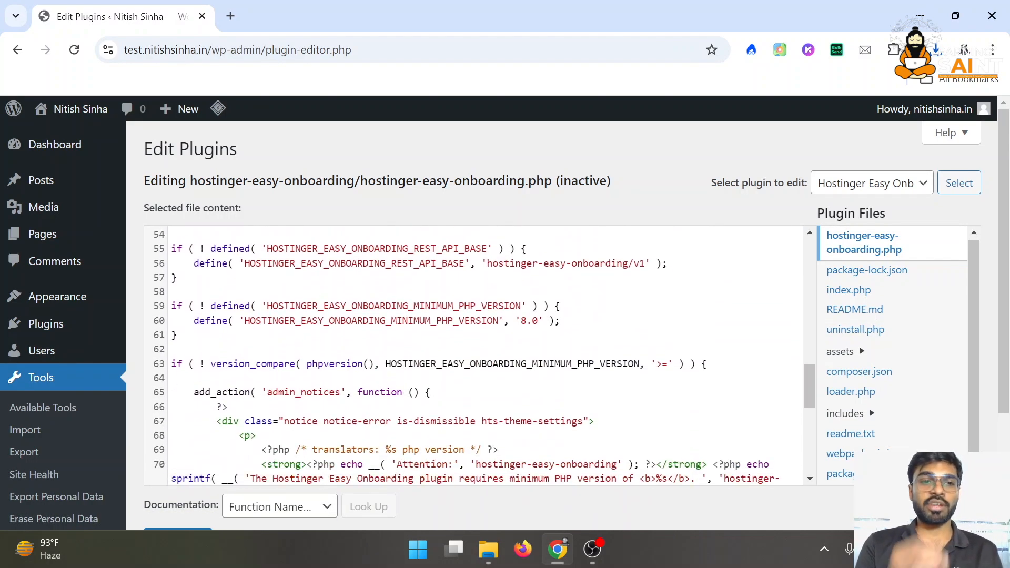
{"action": "scroll", "coordinate": [32, 431], "scroll_direction": "down", "scroll_amount": 3}
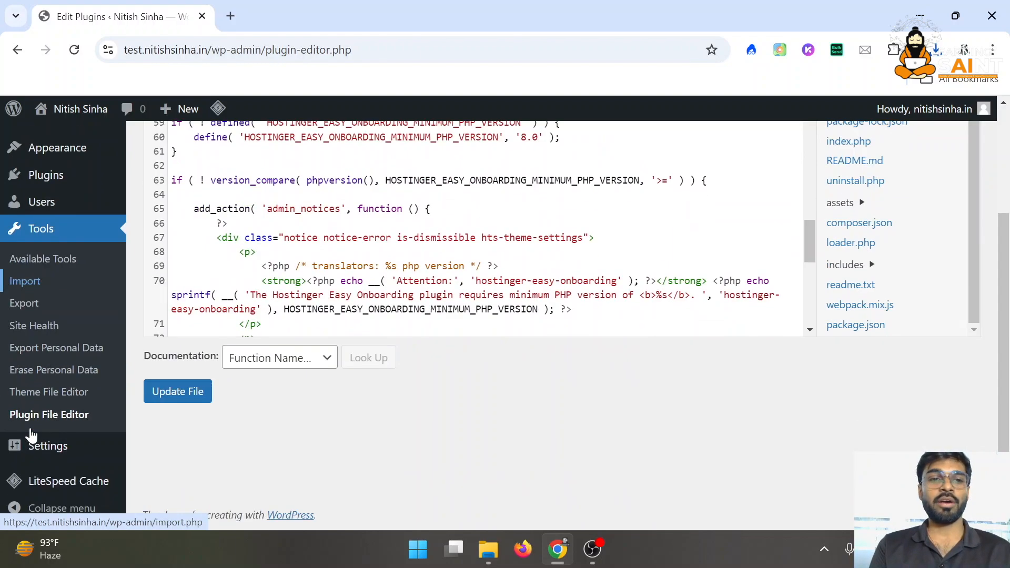
{"action": "mouse_move", "coordinate": [63, 451]}
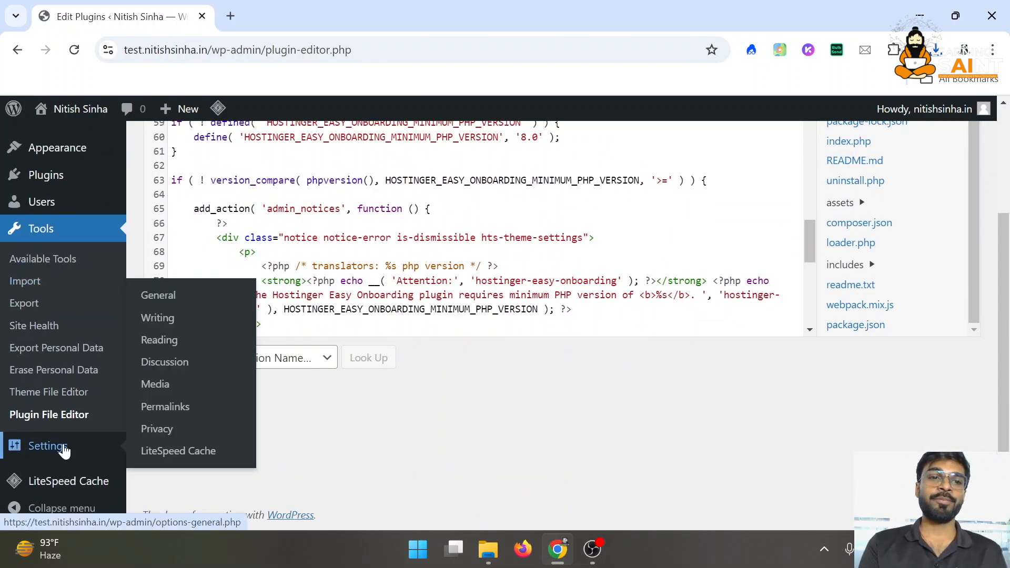
Review the General Settings title, tagline and default role, keeping Subscriber
{"action": "left_click", "coordinate": [63, 442]}
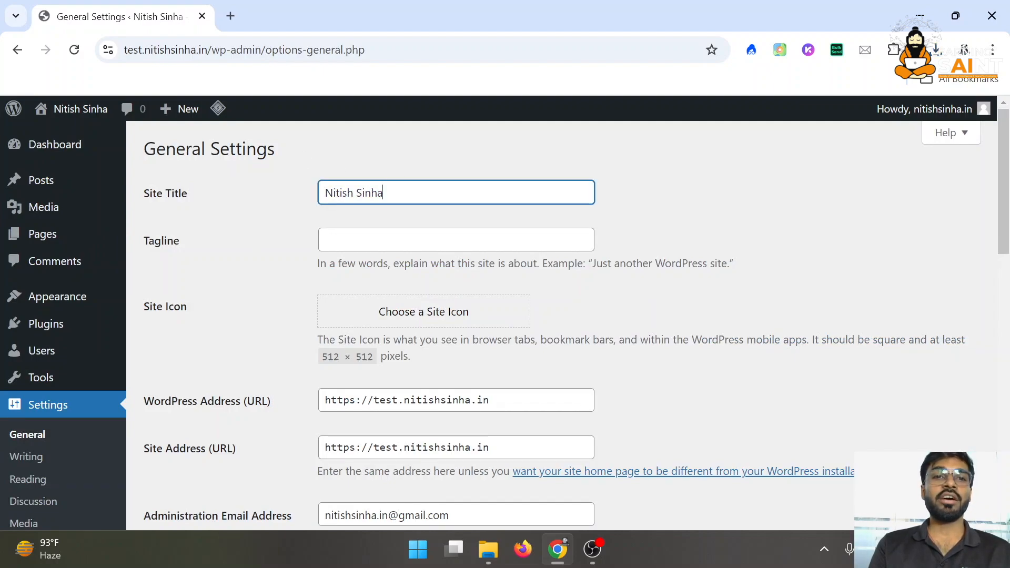
{"action": "double_click", "coordinate": [369, 192]}
{"action": "left_click", "coordinate": [387, 242]}
{"action": "scroll", "coordinate": [387, 242], "scroll_direction": "down", "scroll_amount": 1}
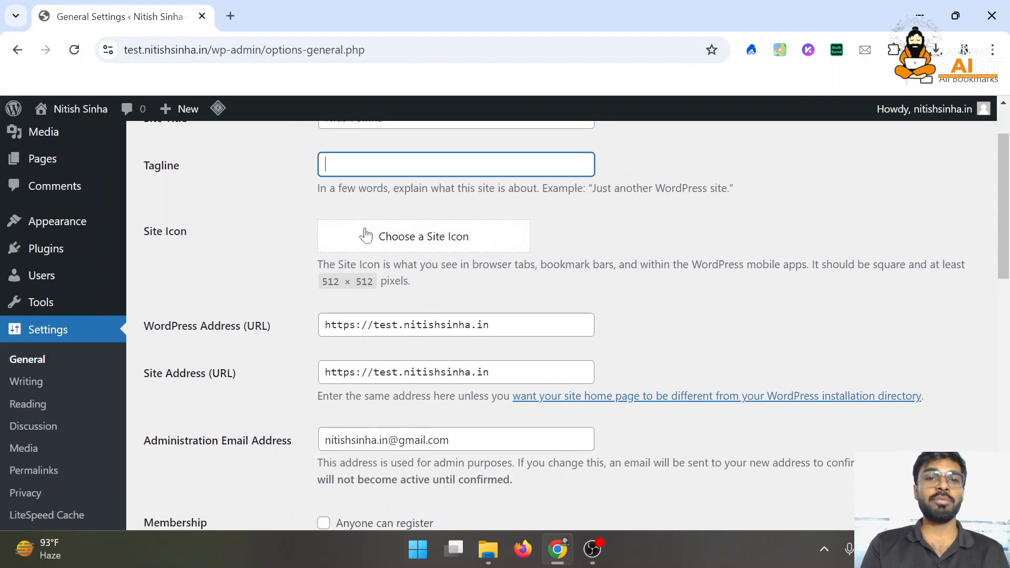
{"action": "scroll", "coordinate": [384, 347], "scroll_direction": "down", "scroll_amount": 1}
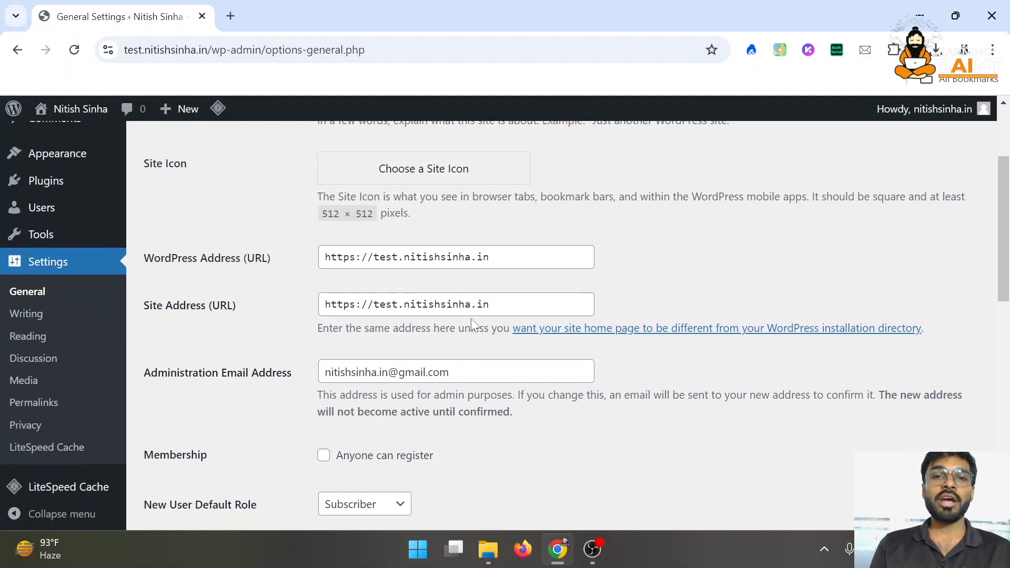
{"action": "scroll", "coordinate": [472, 324], "scroll_direction": "down", "scroll_amount": 2}
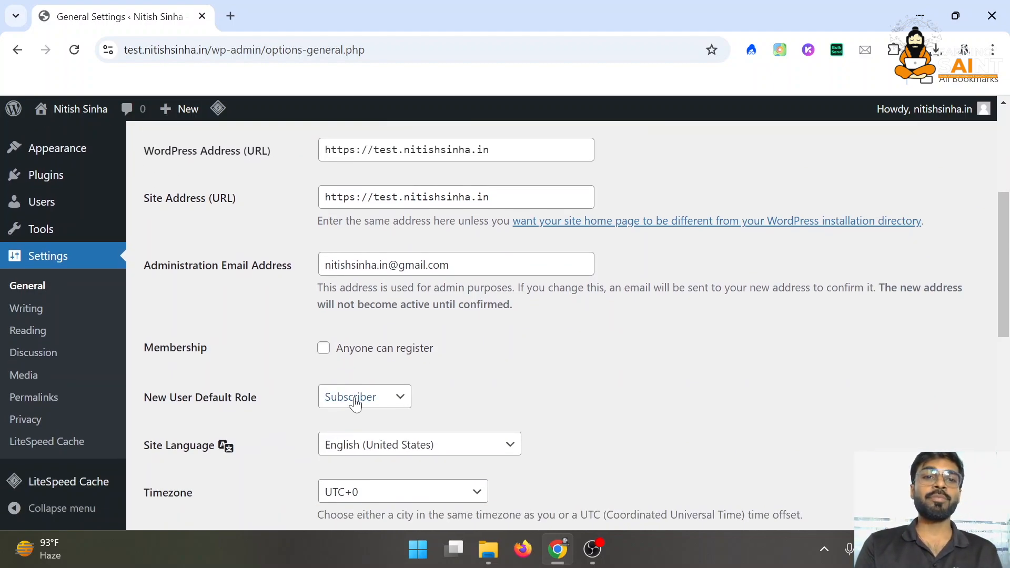
{"action": "left_click", "coordinate": [356, 405]}
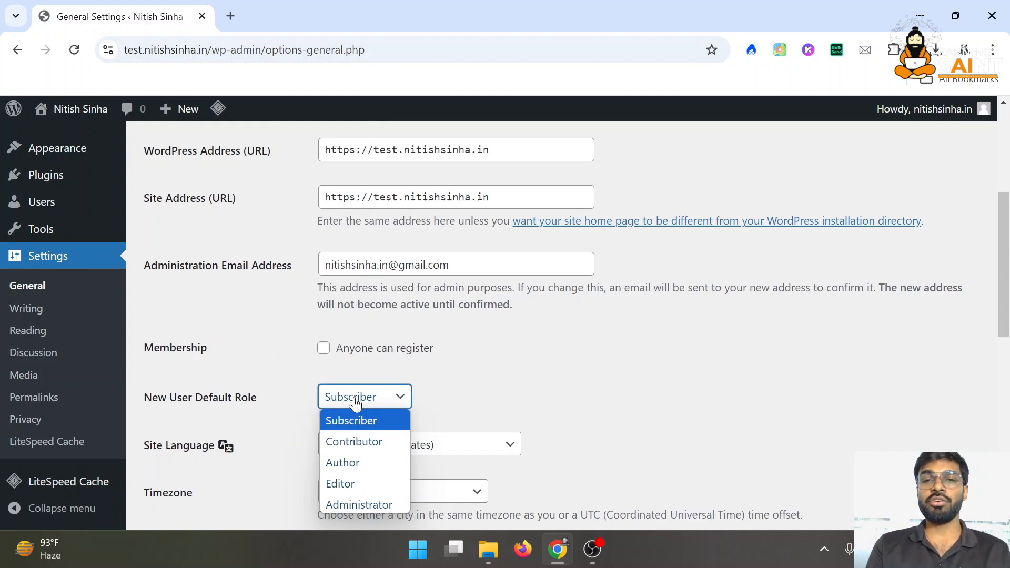
{"action": "left_click", "coordinate": [390, 397]}
{"action": "left_click", "coordinate": [390, 398]}
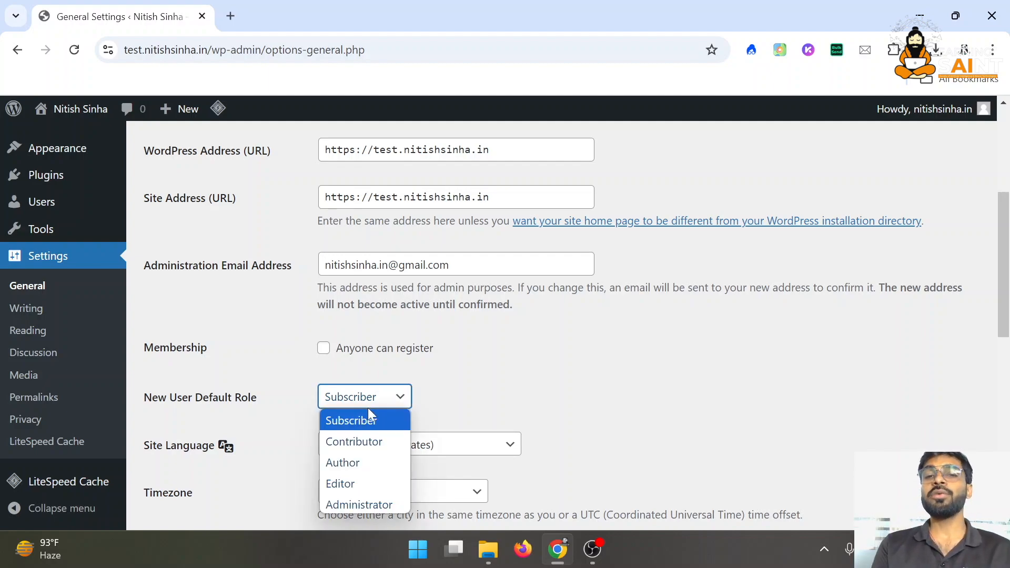
{"action": "left_click", "coordinate": [479, 389]}
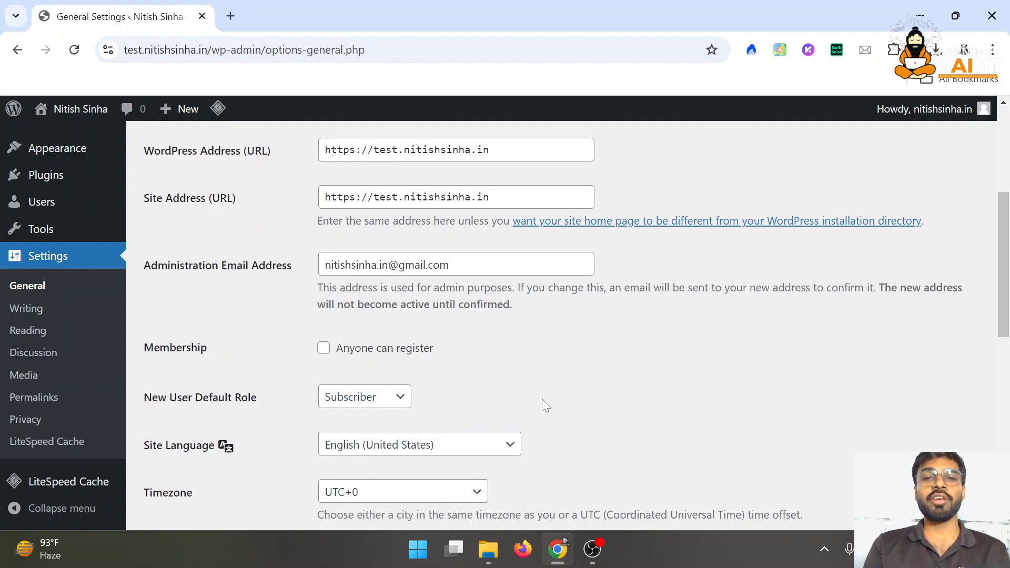
{"action": "scroll", "coordinate": [574, 373], "scroll_direction": "down", "scroll_amount": 3}
Set the site timezone to UTC+5:30 and save the General Settings
{"action": "left_click", "coordinate": [333, 332]}
{"action": "scroll", "coordinate": [377, 295], "scroll_direction": "down", "scroll_amount": 5}
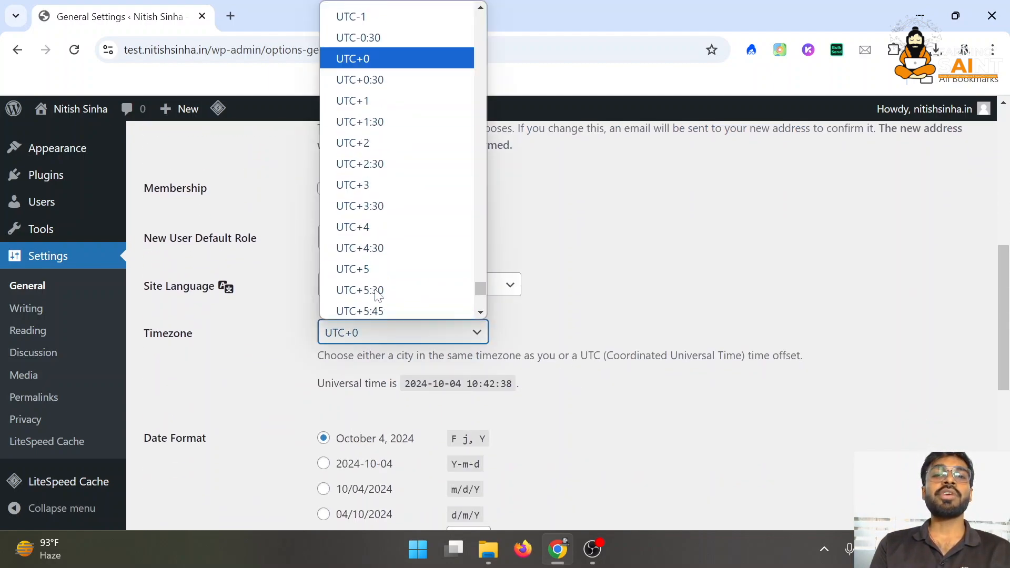
{"action": "scroll", "coordinate": [377, 294], "scroll_direction": "down", "scroll_amount": 7}
{"action": "scroll", "coordinate": [378, 295], "scroll_direction": "up", "scroll_amount": 7}
{"action": "scroll", "coordinate": [377, 294], "scroll_direction": "down", "scroll_amount": 4}
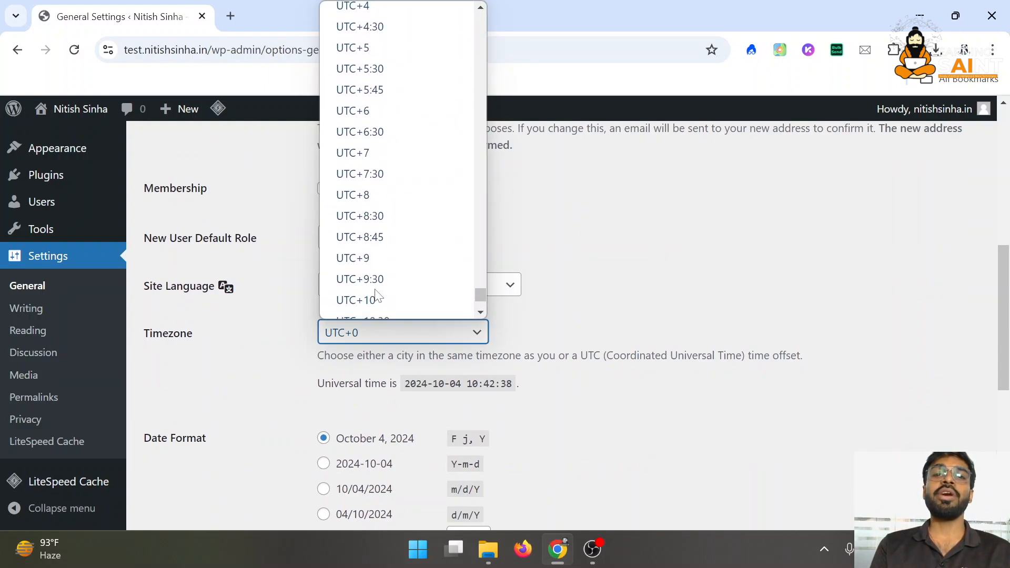
{"action": "left_click", "coordinate": [399, 70]}
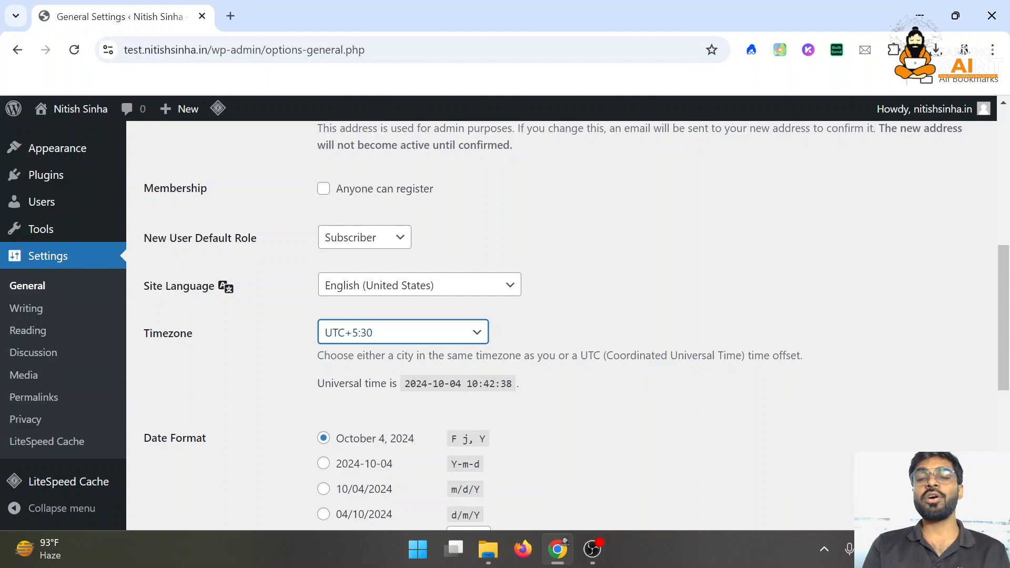
{"action": "left_click", "coordinate": [620, 316]}
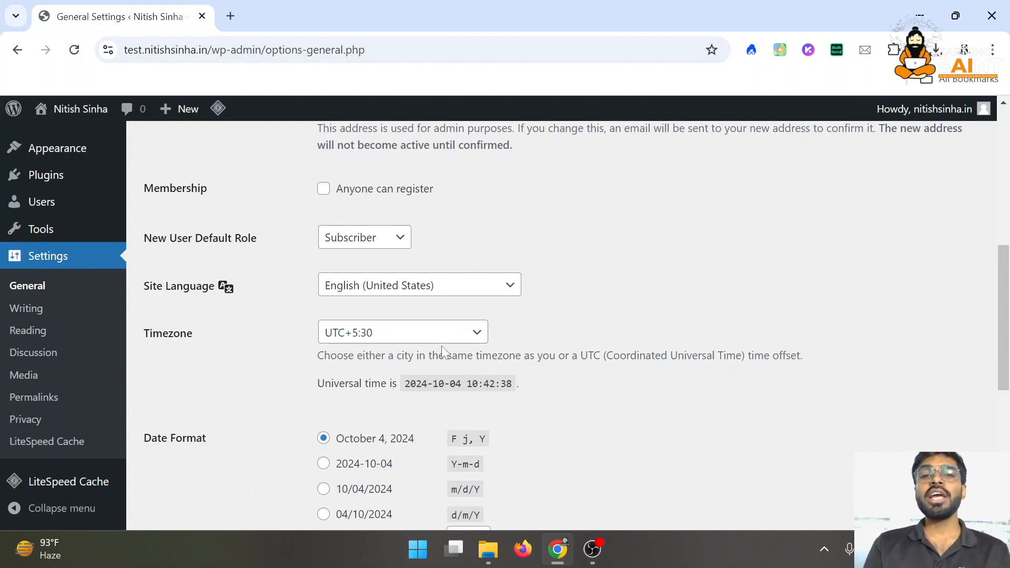
{"action": "double_click", "coordinate": [498, 356]}
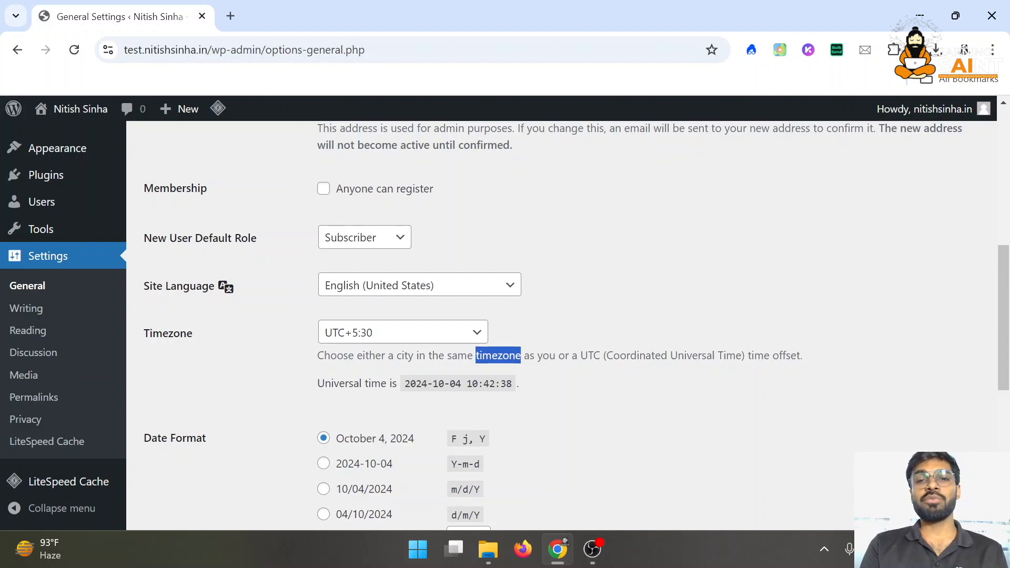
{"action": "left_click", "coordinate": [498, 356]}
{"action": "scroll", "coordinate": [389, 349], "scroll_direction": "down", "scroll_amount": 7}
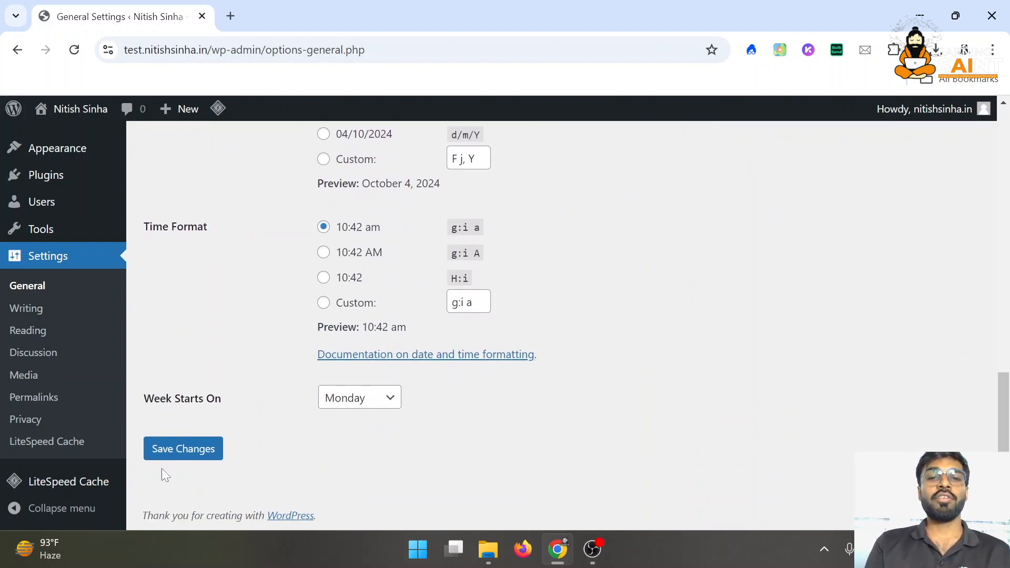
{"action": "left_click", "coordinate": [198, 450]}
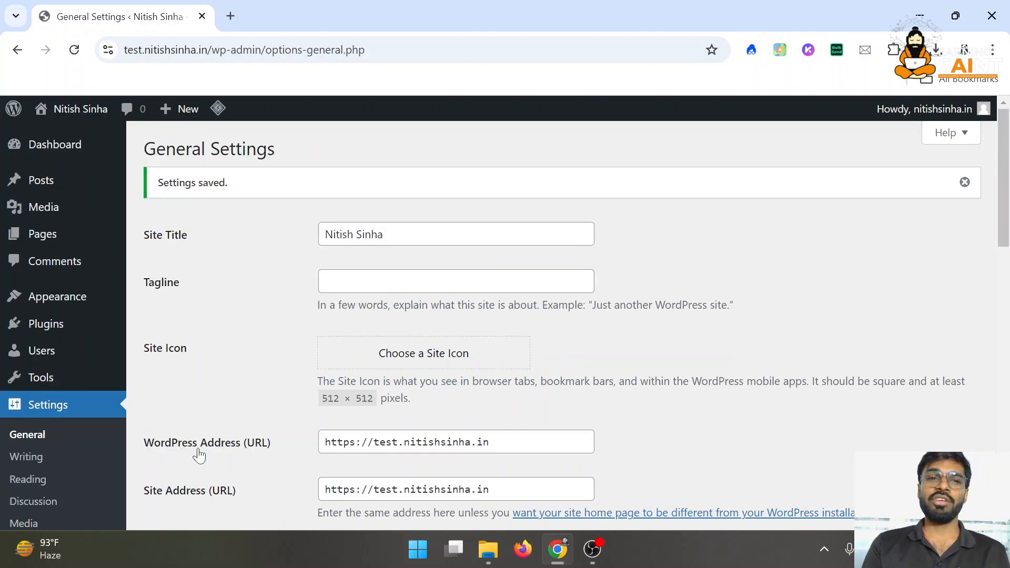
{"action": "scroll", "coordinate": [198, 451], "scroll_direction": "down", "scroll_amount": 3}
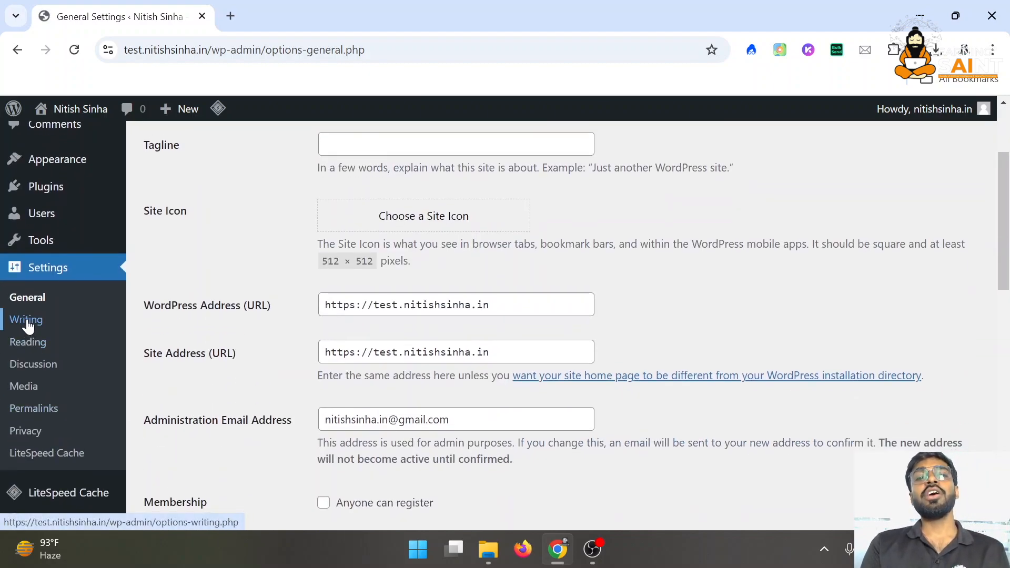
Scroll through the Writing Settings, then move on to Permalink Settings
{"action": "left_click", "coordinate": [26, 326]}
{"action": "scroll", "coordinate": [376, 363], "scroll_direction": "down", "scroll_amount": 1}
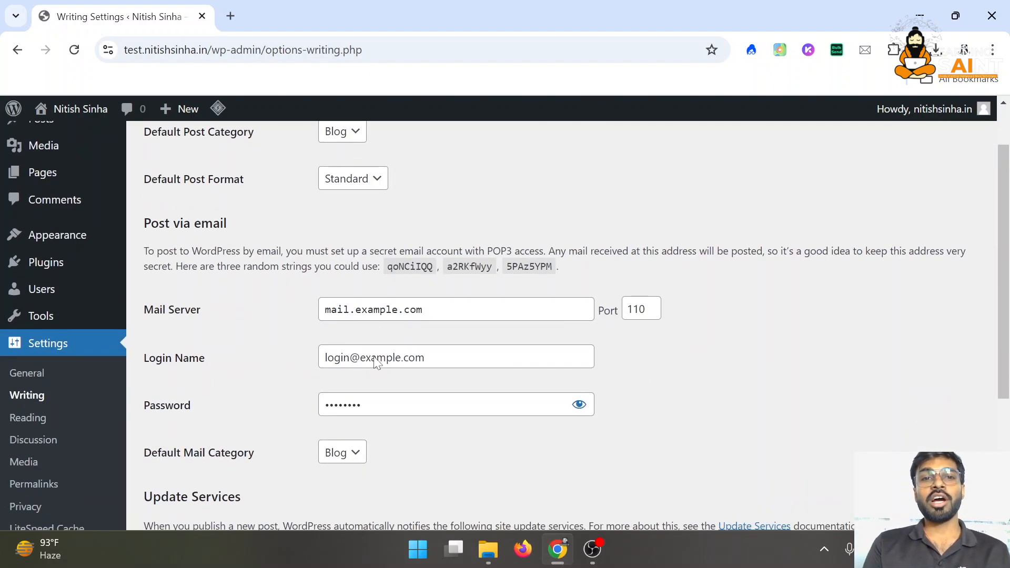
{"action": "scroll", "coordinate": [377, 363], "scroll_direction": "down", "scroll_amount": 3}
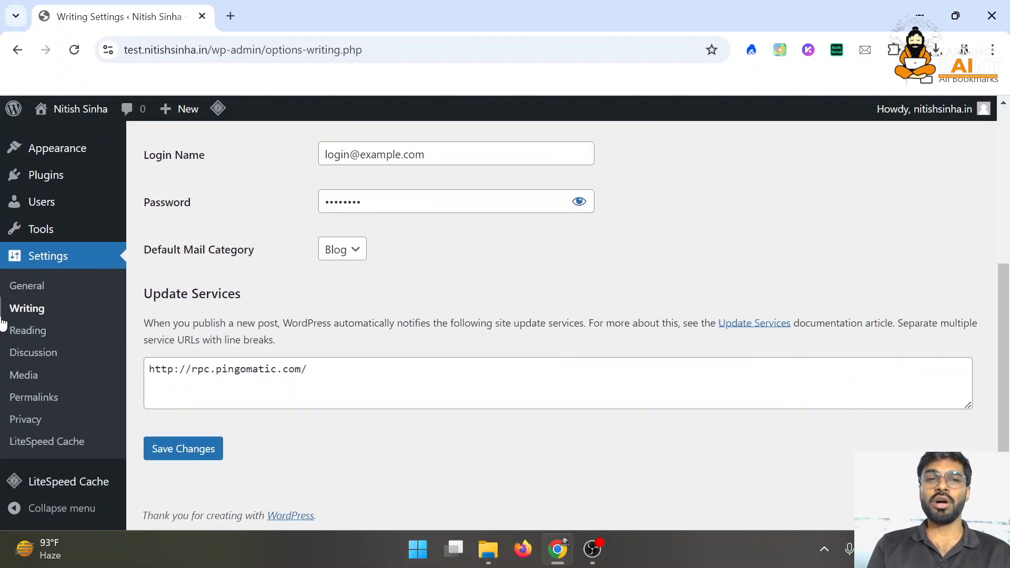
{"action": "left_click", "coordinate": [50, 398]}
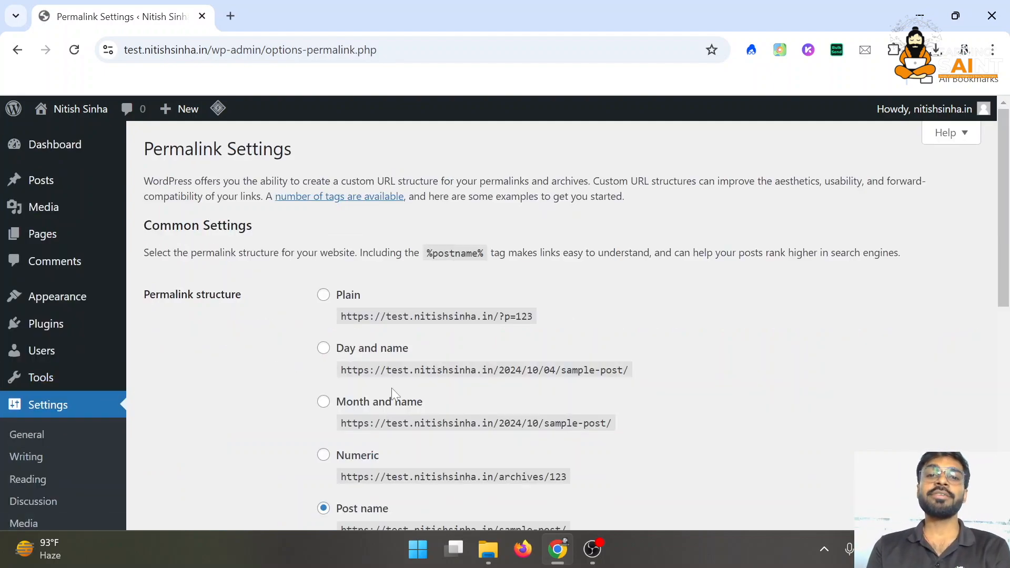
Clear the old pattern from the custom permalink structure field
{"action": "scroll", "coordinate": [333, 392], "scroll_direction": "down", "scroll_amount": 2}
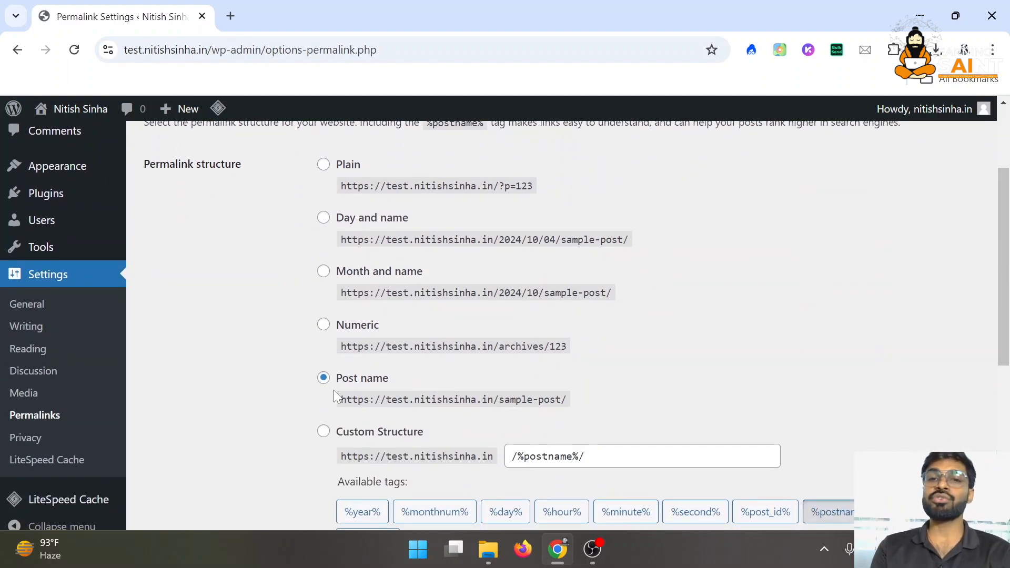
{"action": "left_click_drag", "start_coordinate": [592, 456], "coordinate": [493, 458]}
{"action": "left_click", "coordinate": [821, 442]}
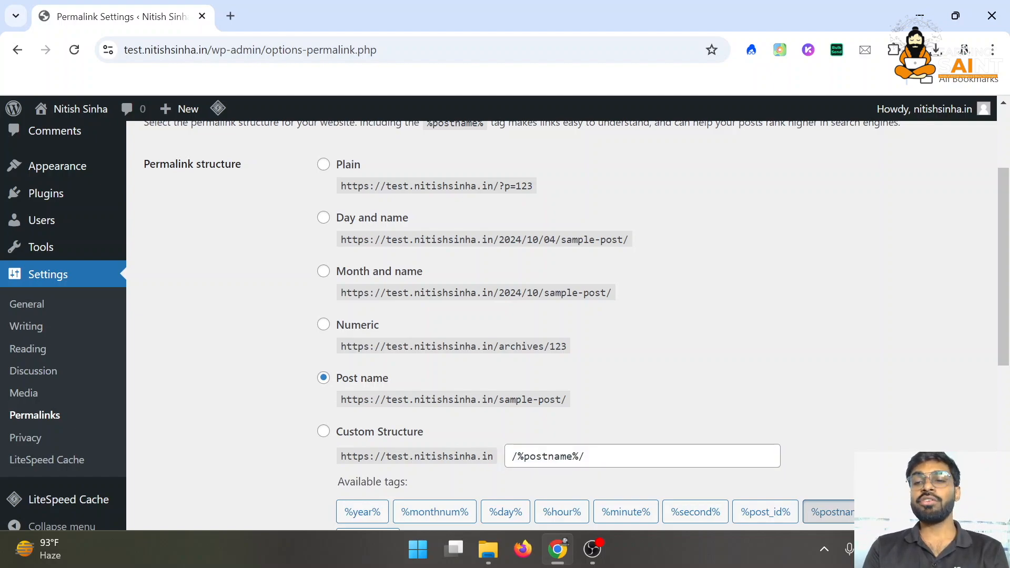
{"action": "triple_click", "coordinate": [547, 457]}
{"action": "key", "text": "BackSpace"}
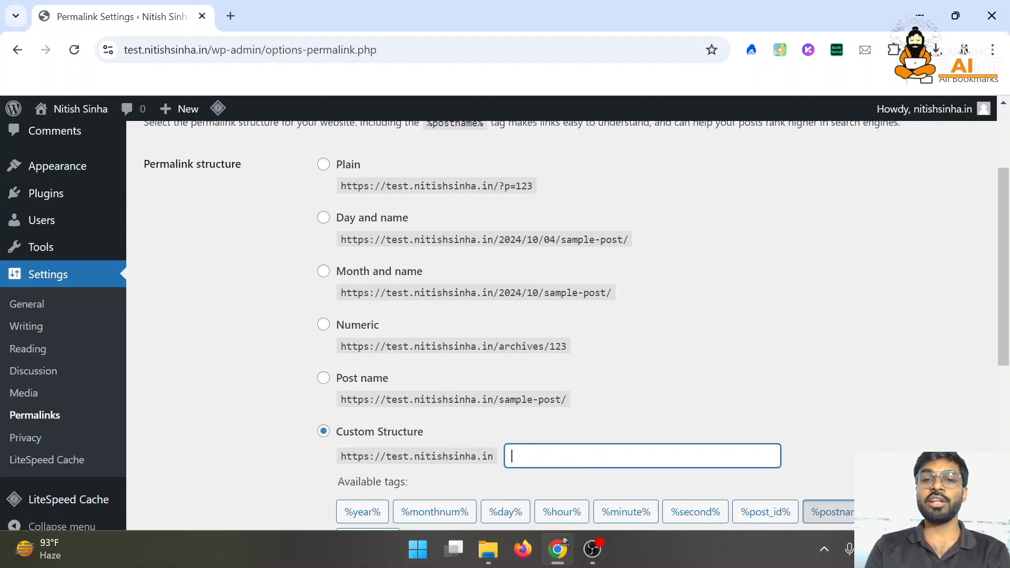
Build the custom structure /%category%/%postname%/ from the tag buttons and save it
{"action": "left_click", "coordinate": [831, 368]}
{"action": "scroll", "coordinate": [831, 368], "scroll_direction": "down", "scroll_amount": 2}
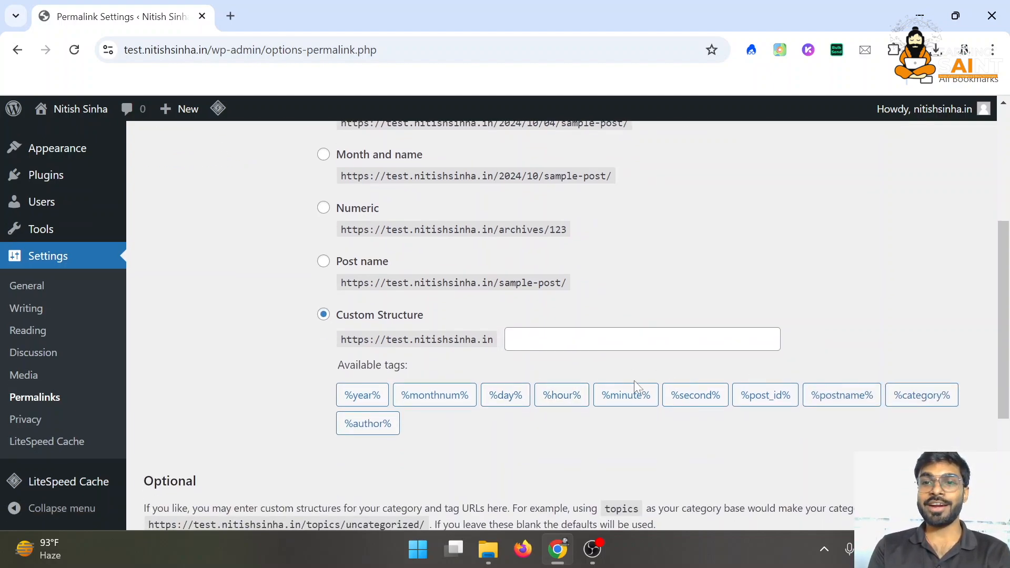
{"action": "left_click", "coordinate": [921, 406]}
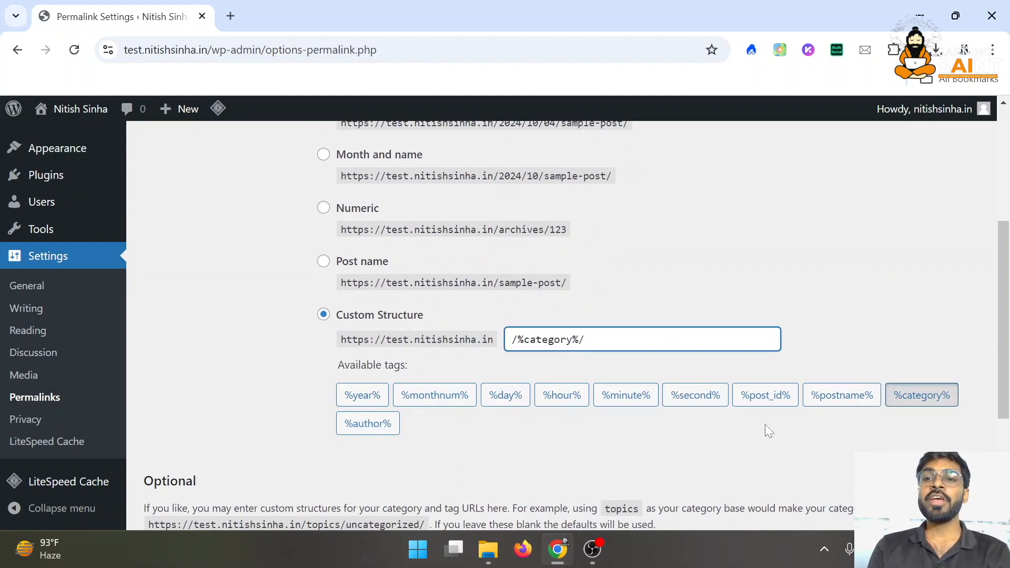
{"action": "left_click", "coordinate": [825, 402]}
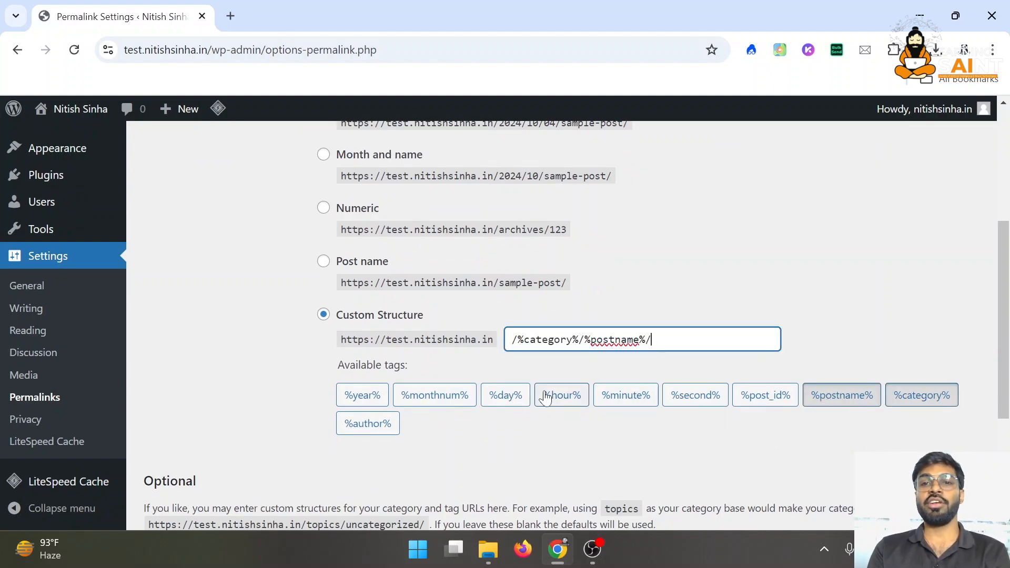
{"action": "left_click", "coordinate": [519, 425]}
{"action": "scroll", "coordinate": [520, 426], "scroll_direction": "down", "scroll_amount": 3}
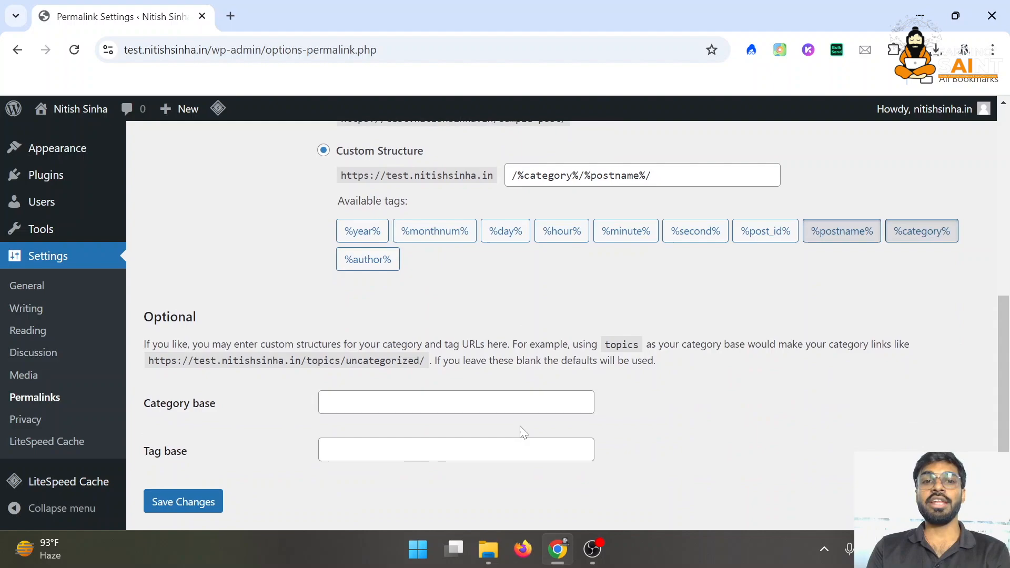
{"action": "left_click", "coordinate": [182, 504]}
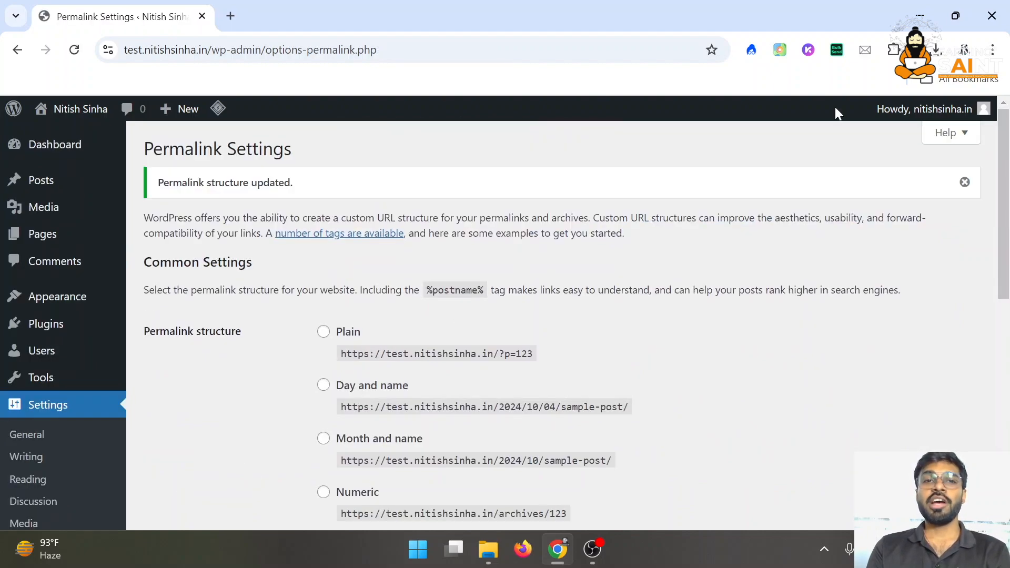
{"action": "scroll", "coordinate": [81, 304], "scroll_direction": "down", "scroll_amount": 8}
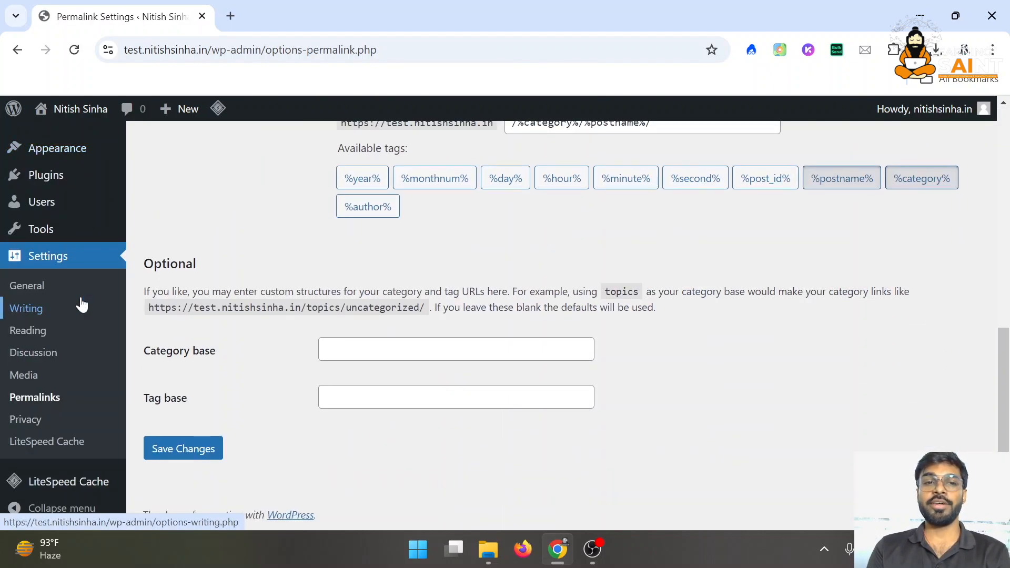
{"action": "scroll", "coordinate": [63, 378], "scroll_direction": "up", "scroll_amount": 8}
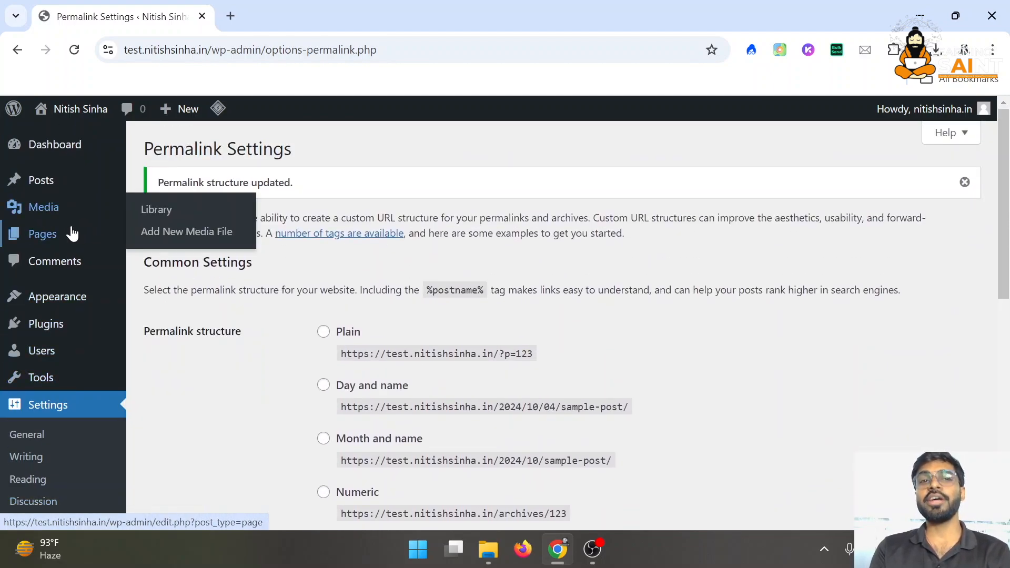
{"action": "mouse_move", "coordinate": [74, 233]}
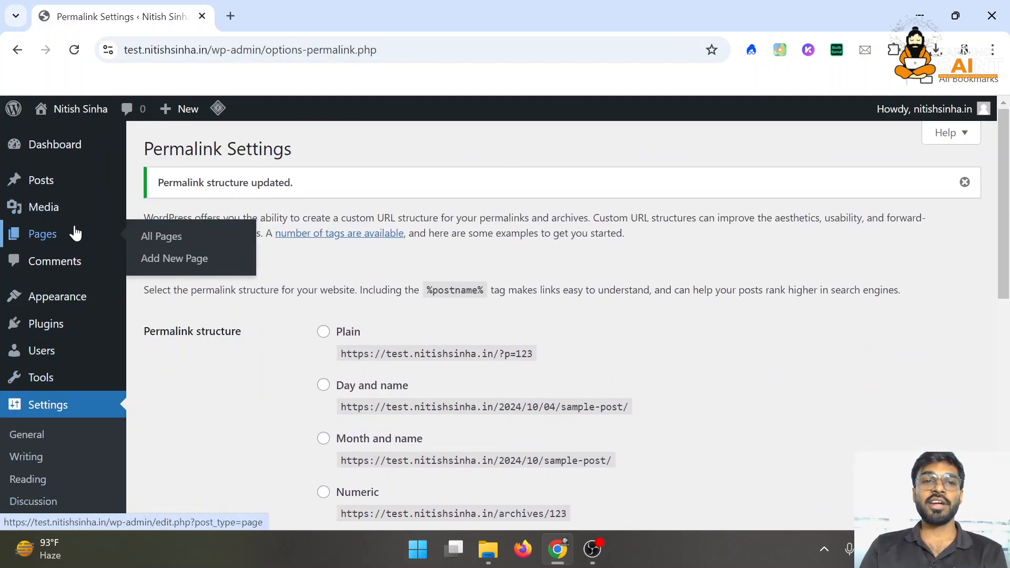
Load the site's front page in a new tab by entering 'test', then reload it
{"action": "left_click", "coordinate": [230, 11]}
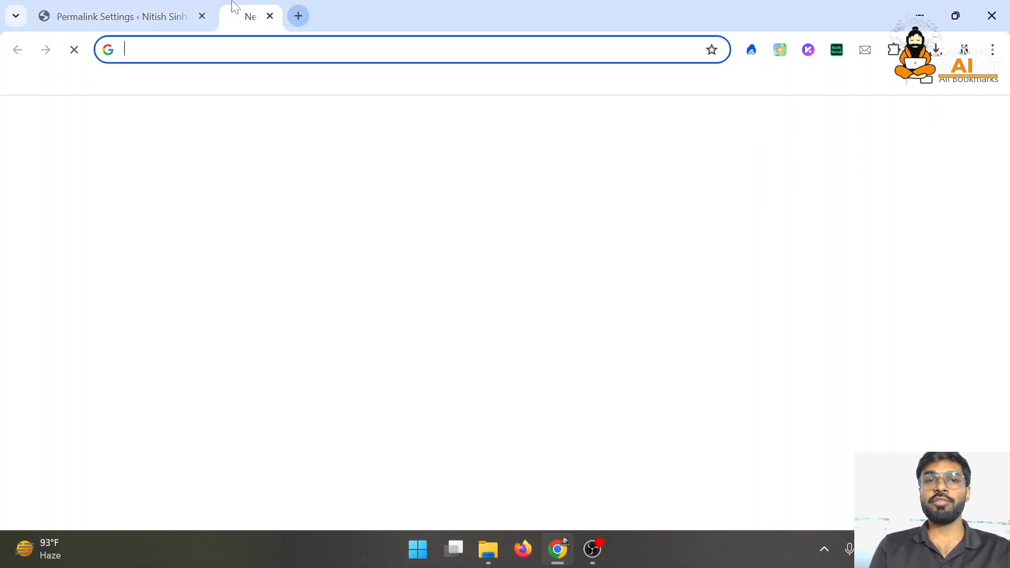
{"action": "type", "text": "test"}
{"action": "key", "text": "Return"}
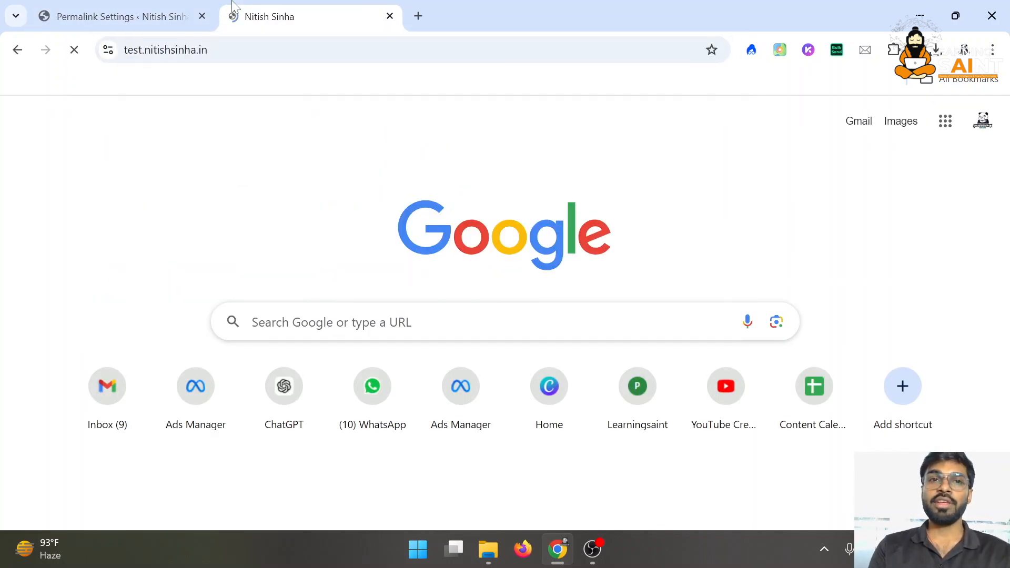
{"action": "scroll", "coordinate": [350, 279], "scroll_direction": "down", "scroll_amount": 8}
{"action": "scroll", "coordinate": [355, 279], "scroll_direction": "down", "scroll_amount": 3}
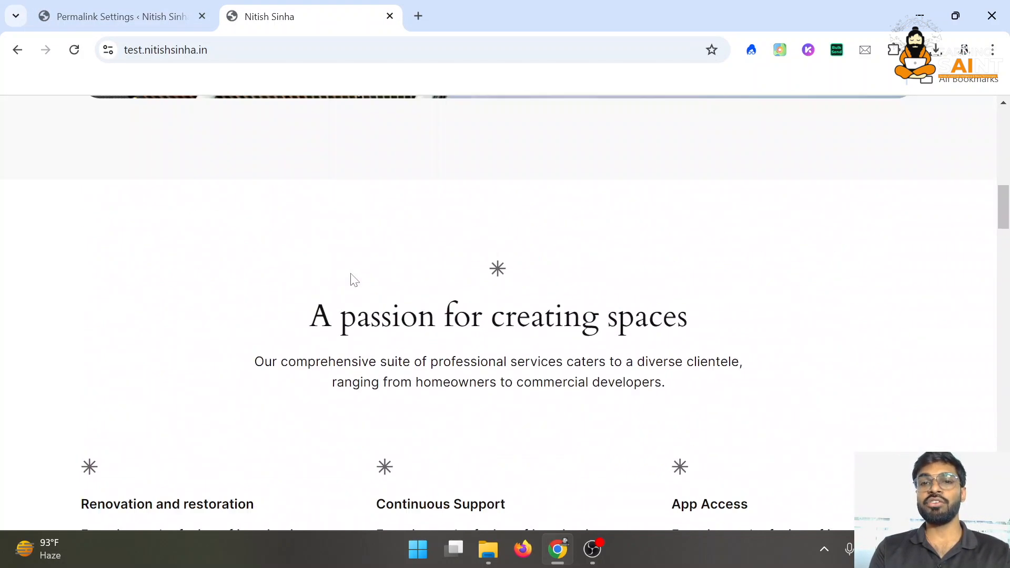
{"action": "scroll", "coordinate": [355, 280], "scroll_direction": "up", "scroll_amount": 14}
{"action": "left_click", "coordinate": [74, 50]}
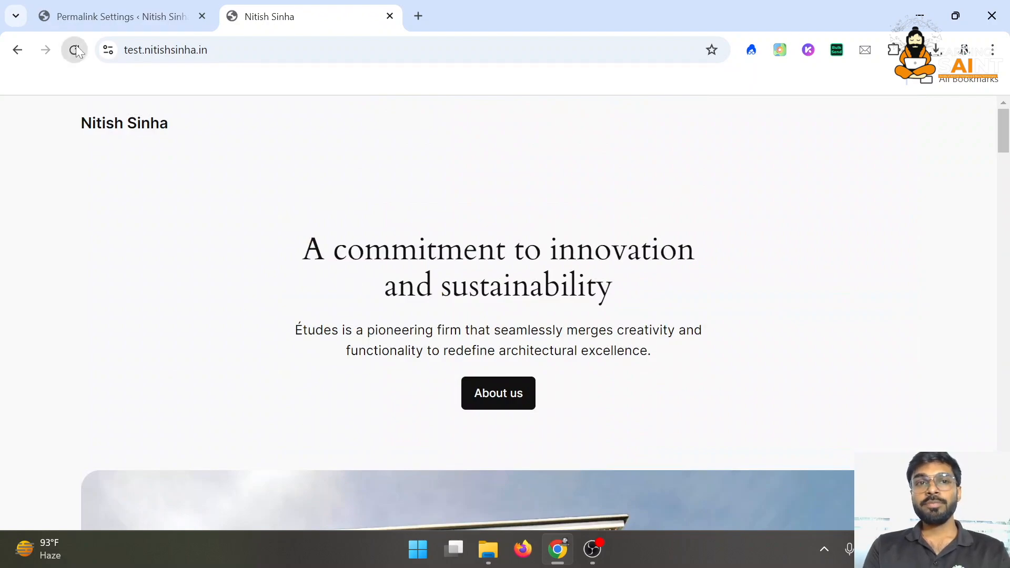
Switch between tabs, ending on the Permalink Settings page
{"action": "left_click", "coordinate": [162, 13]}
{"action": "left_click", "coordinate": [313, 8]}
{"action": "left_click", "coordinate": [121, 16]}
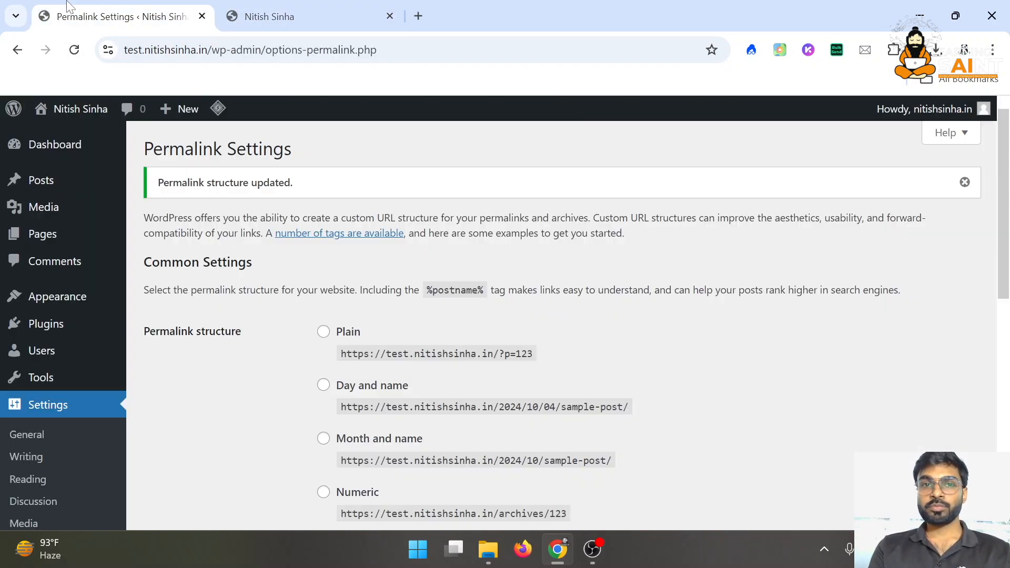
Install and activate the Astra theme from the Add New Theme browser
{"action": "mouse_move", "coordinate": [80, 308]}
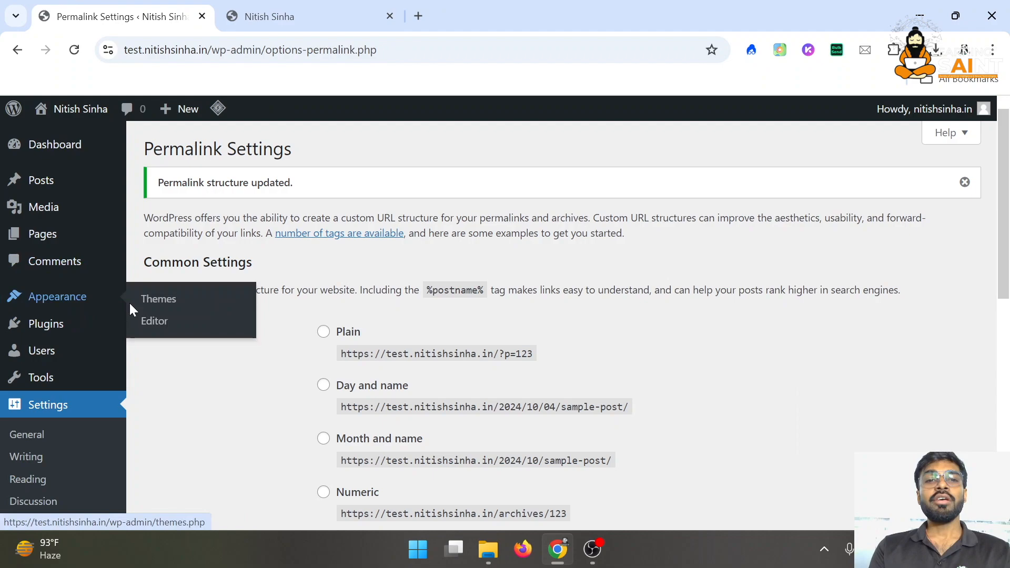
{"action": "left_click", "coordinate": [154, 302]}
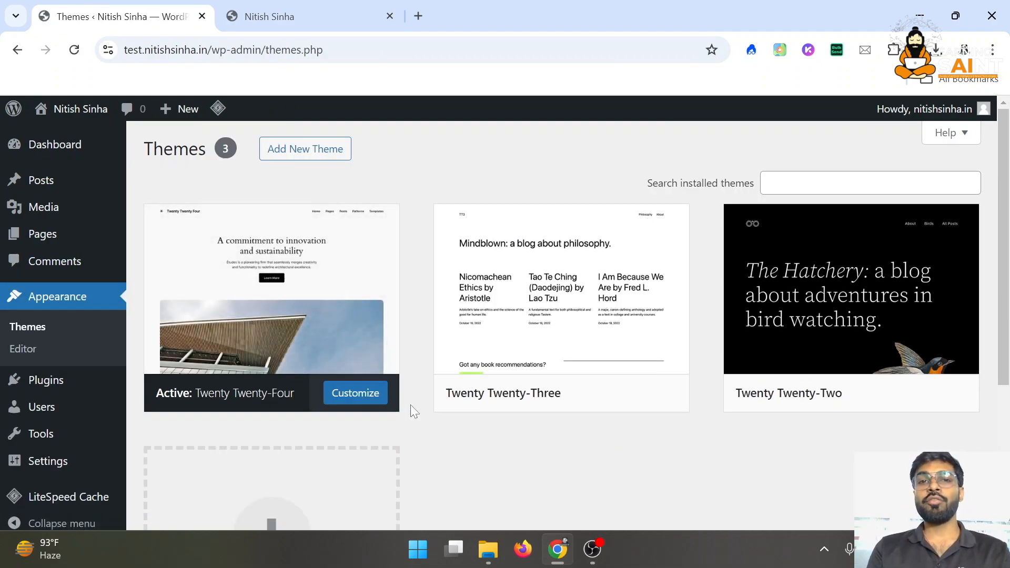
{"action": "left_click", "coordinate": [312, 151]}
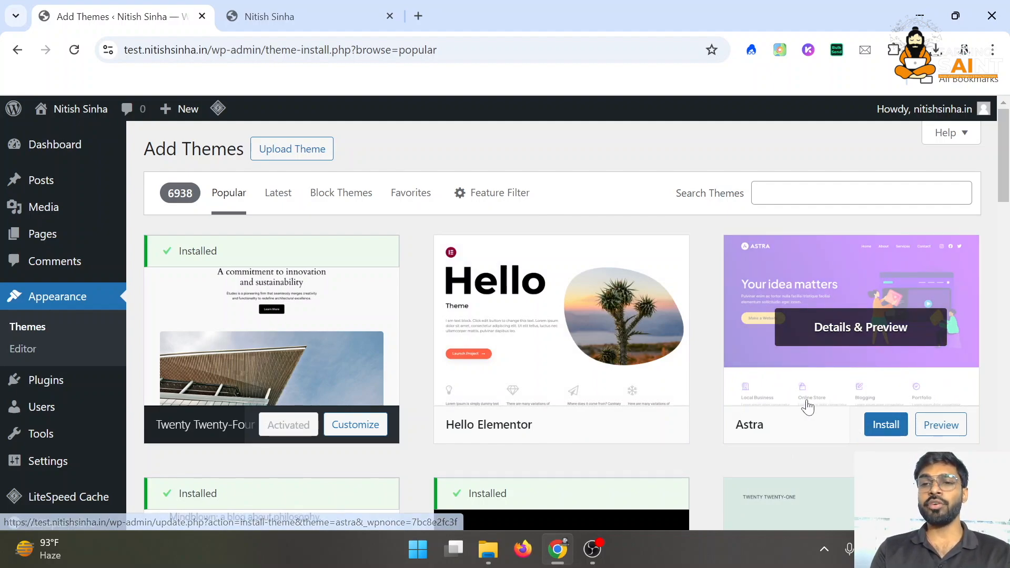
{"action": "scroll", "coordinate": [826, 379], "scroll_direction": "down", "scroll_amount": 1}
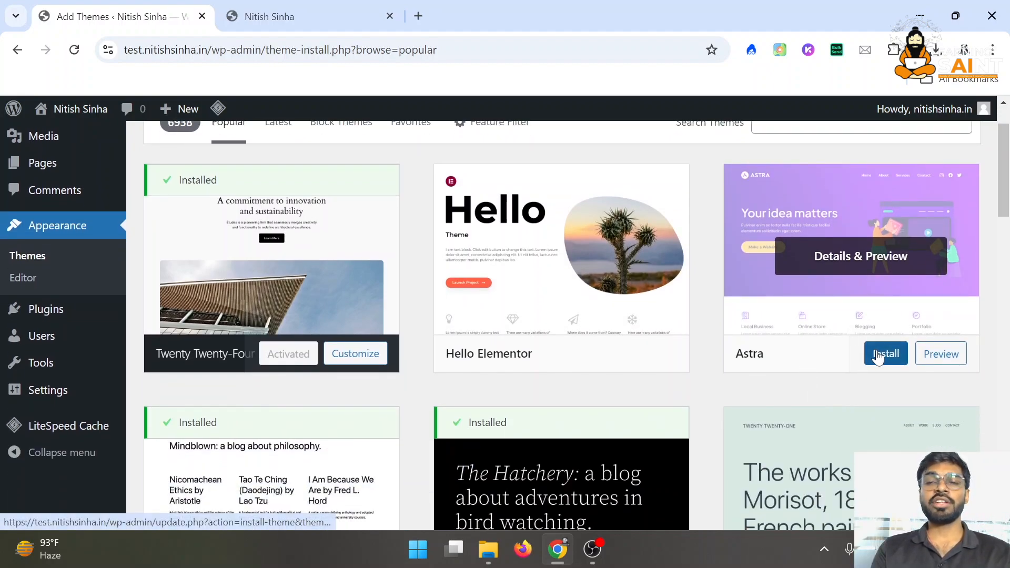
{"action": "scroll", "coordinate": [876, 354], "scroll_direction": "down", "scroll_amount": 1}
{"action": "scroll", "coordinate": [821, 350], "scroll_direction": "up", "scroll_amount": 1}
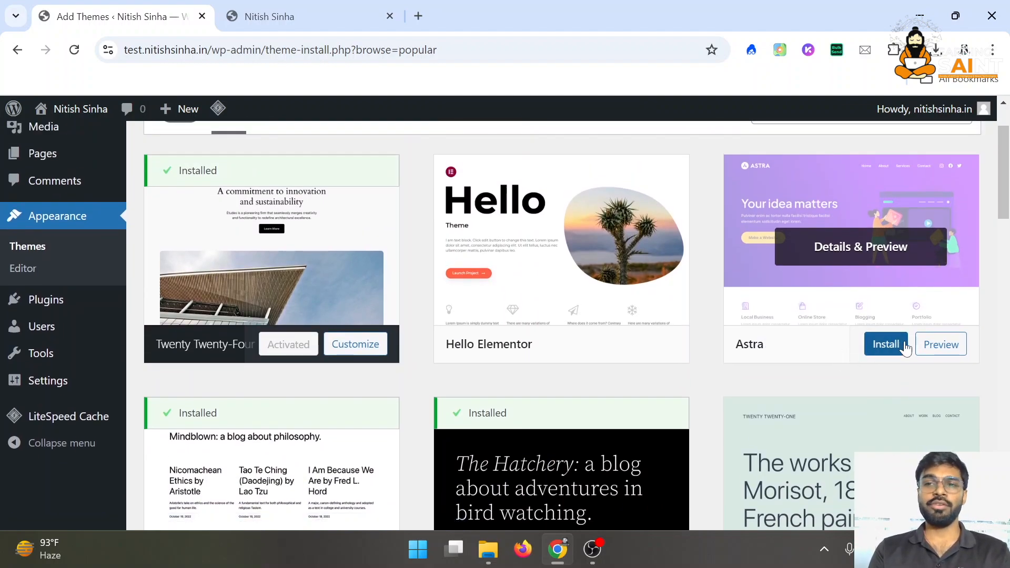
{"action": "left_click", "coordinate": [884, 344]}
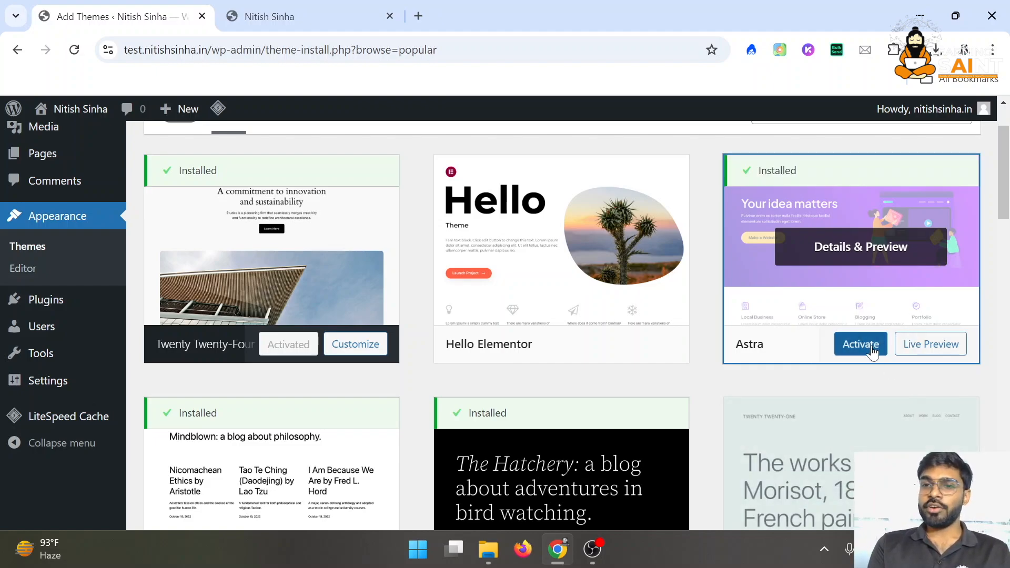
{"action": "left_click", "coordinate": [862, 344]}
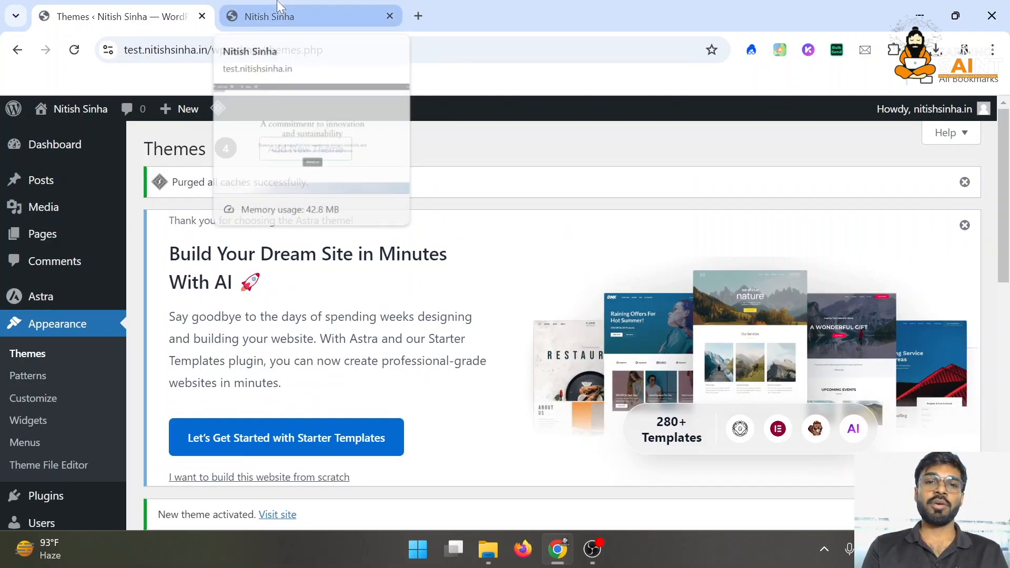
Reload the site front page to confirm it now renders in Astra's layout
{"action": "left_click", "coordinate": [277, 6]}
{"action": "left_click", "coordinate": [96, 3]}
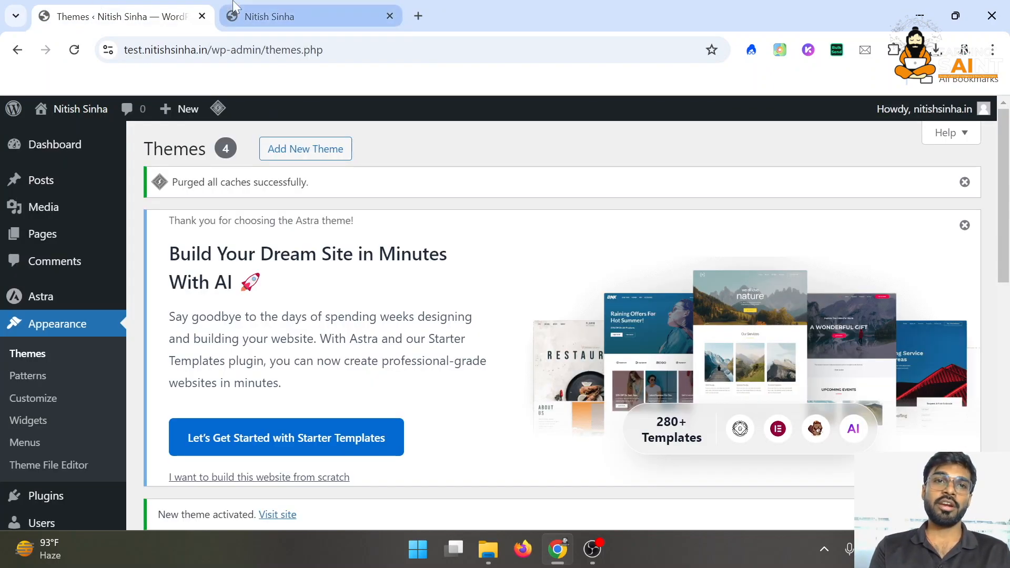
{"action": "left_click", "coordinate": [233, 3]}
{"action": "left_click", "coordinate": [73, 51]}
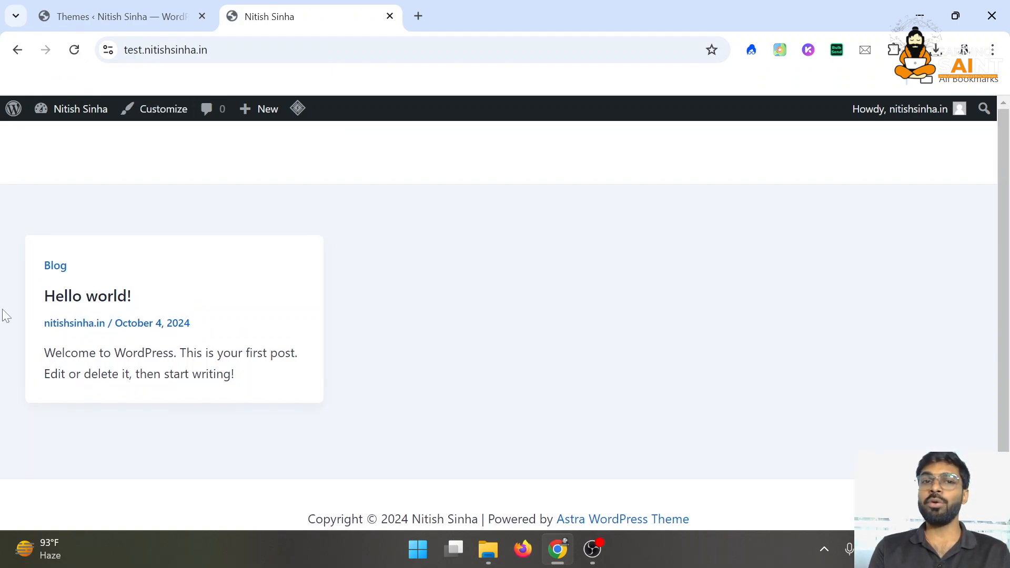
{"action": "left_click", "coordinate": [110, 15]}
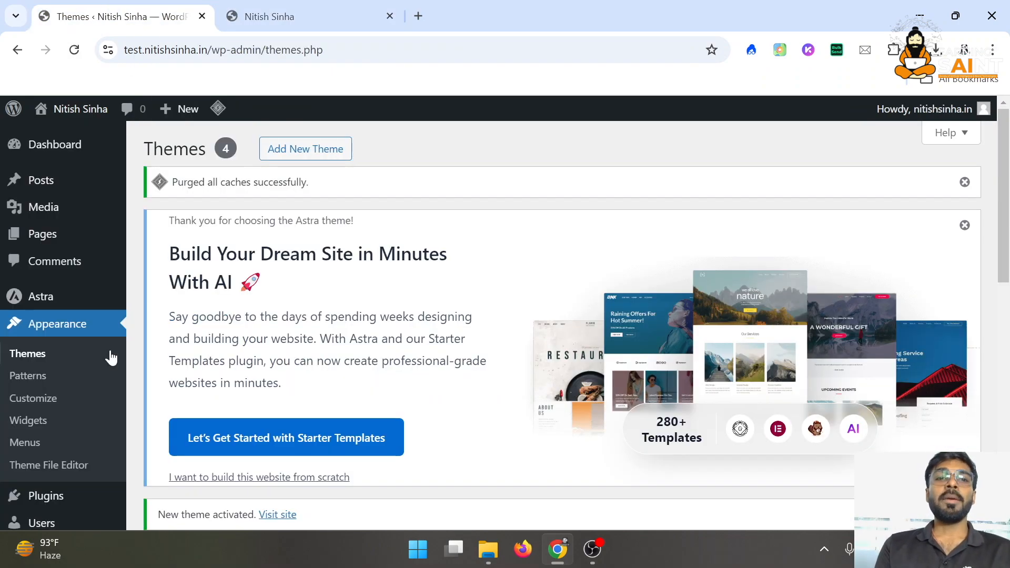
Start a new page from the Pages list and dismiss the editor welcome guide
{"action": "left_click", "coordinate": [83, 243]}
{"action": "scroll", "coordinate": [396, 352], "scroll_direction": "down", "scroll_amount": 4}
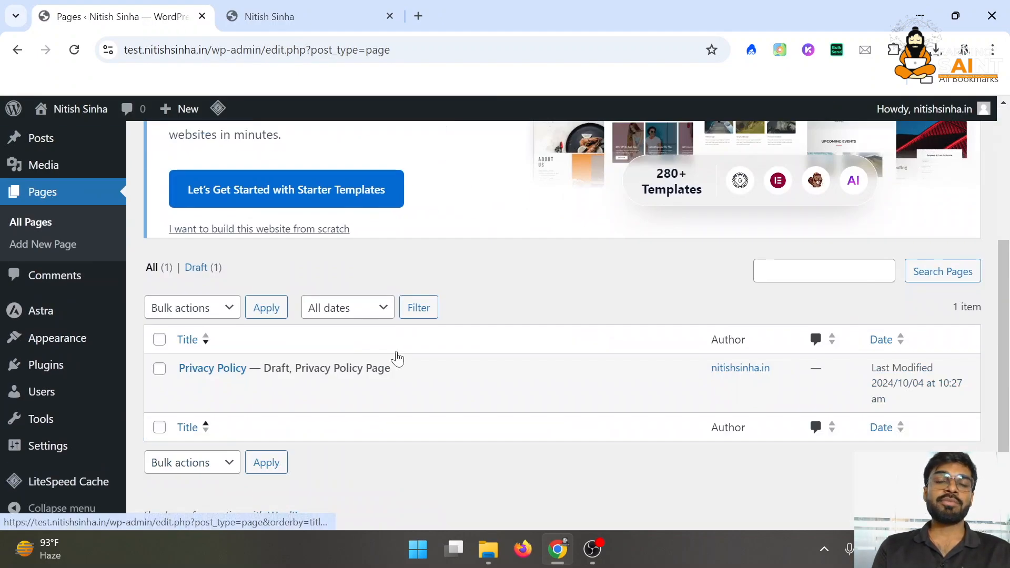
{"action": "scroll", "coordinate": [396, 358], "scroll_direction": "up", "scroll_amount": 4}
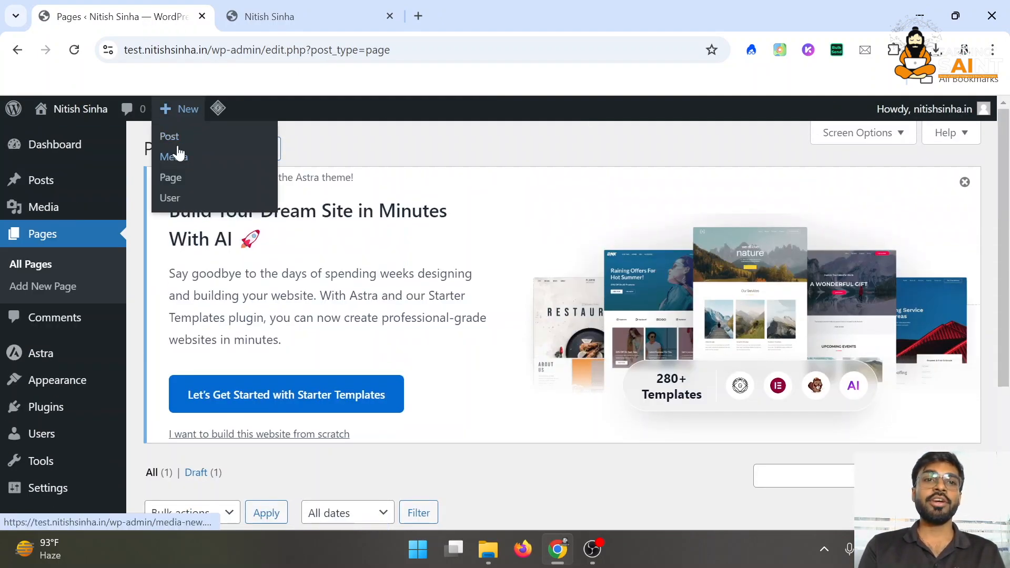
{"action": "left_click", "coordinate": [243, 145]}
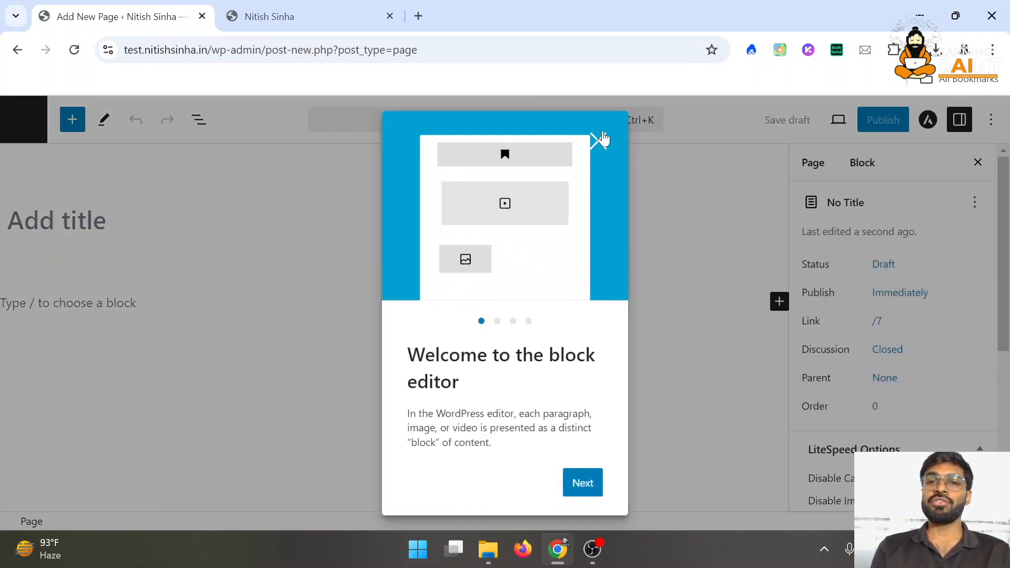
{"action": "left_click", "coordinate": [599, 140]}
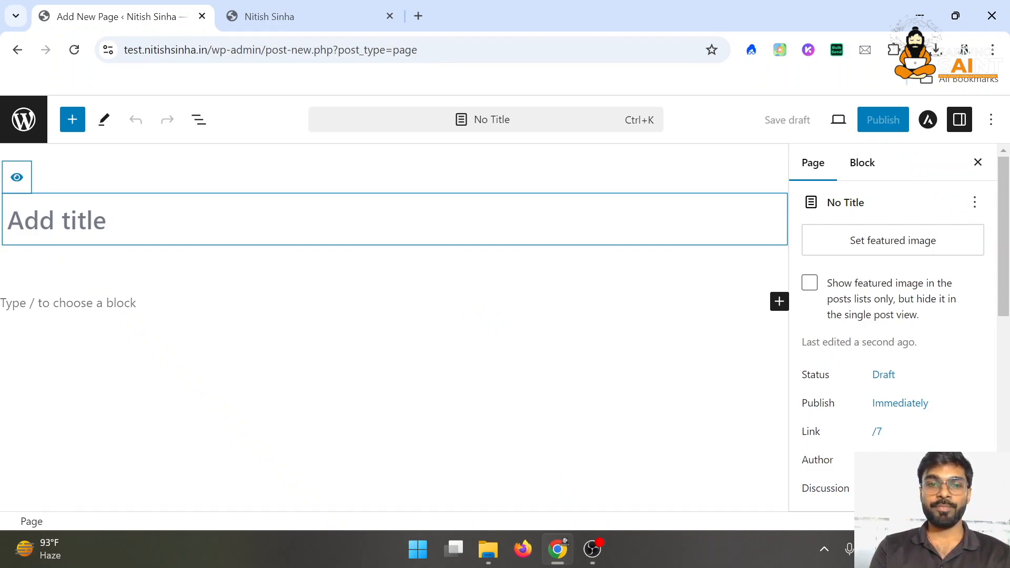
Title the page 'Home', type 'Home' as its body text, and publish it
{"action": "type", "text": "Home"}
{"action": "key", "text": "Return"}
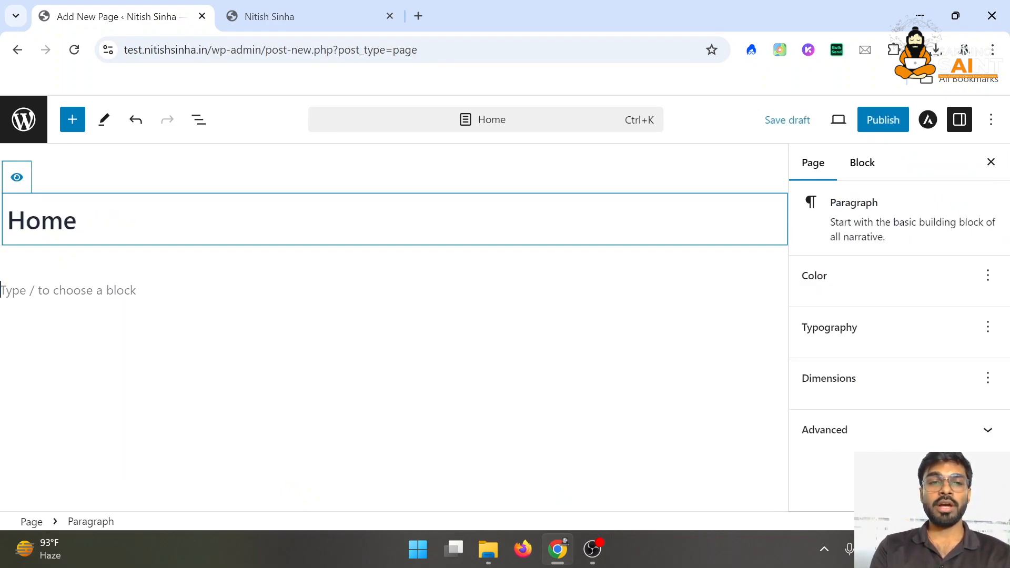
{"action": "type", "text": "Home"}
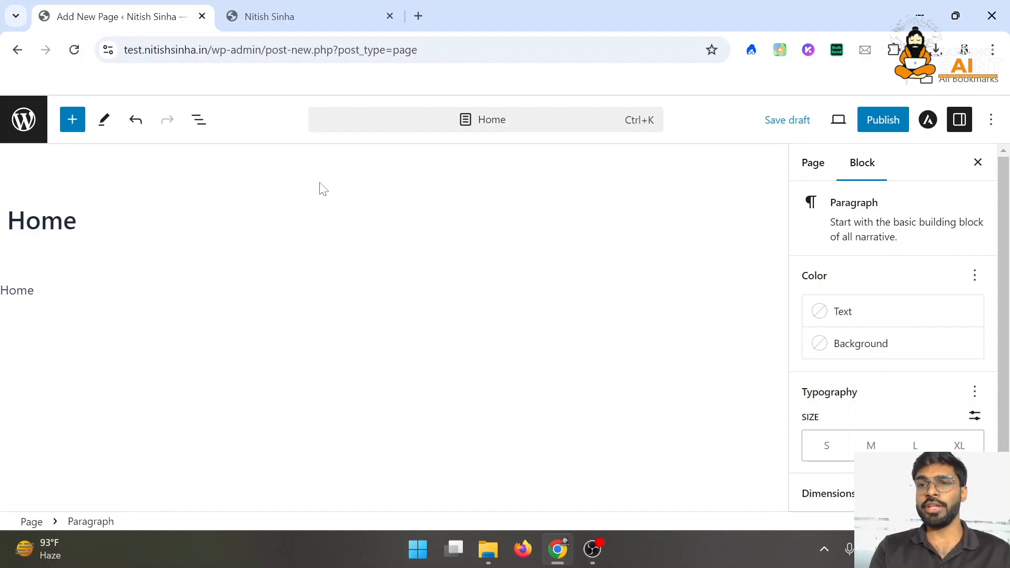
{"action": "left_click", "coordinate": [877, 124]}
{"action": "left_click", "coordinate": [877, 126]}
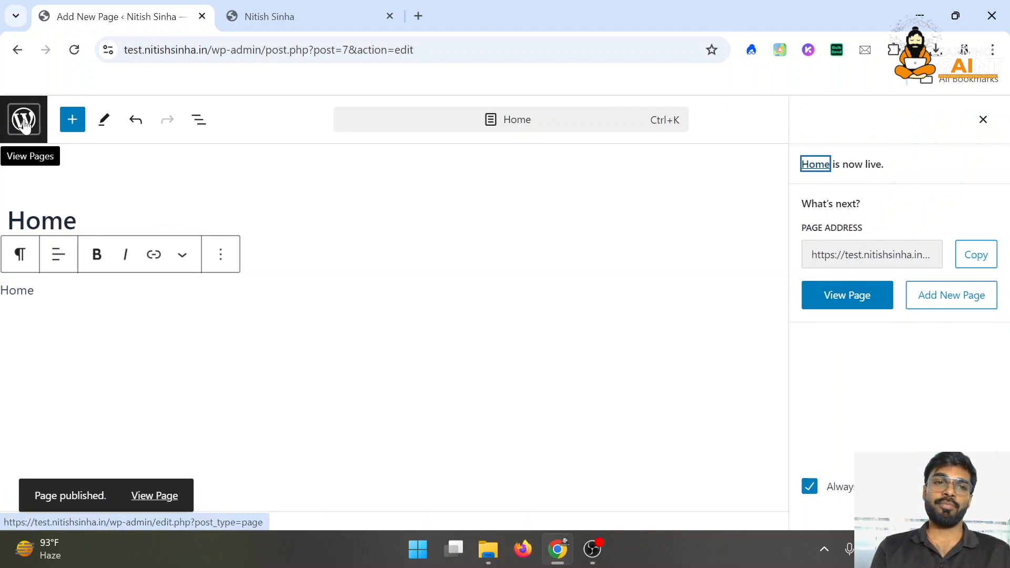
Reload the live site to see the new Home link in the header
{"action": "left_click", "coordinate": [332, 8]}
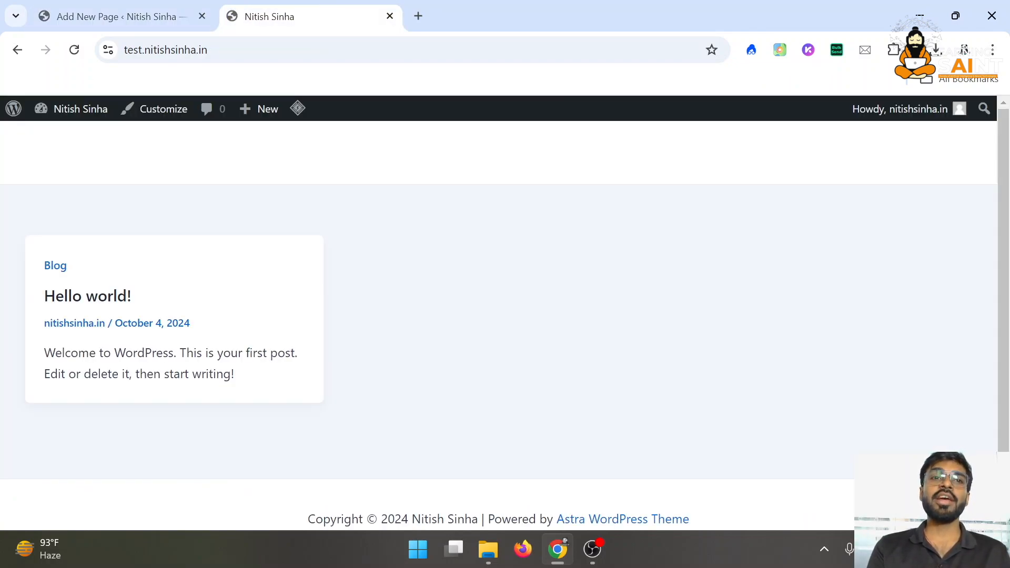
{"action": "left_click", "coordinate": [72, 51]}
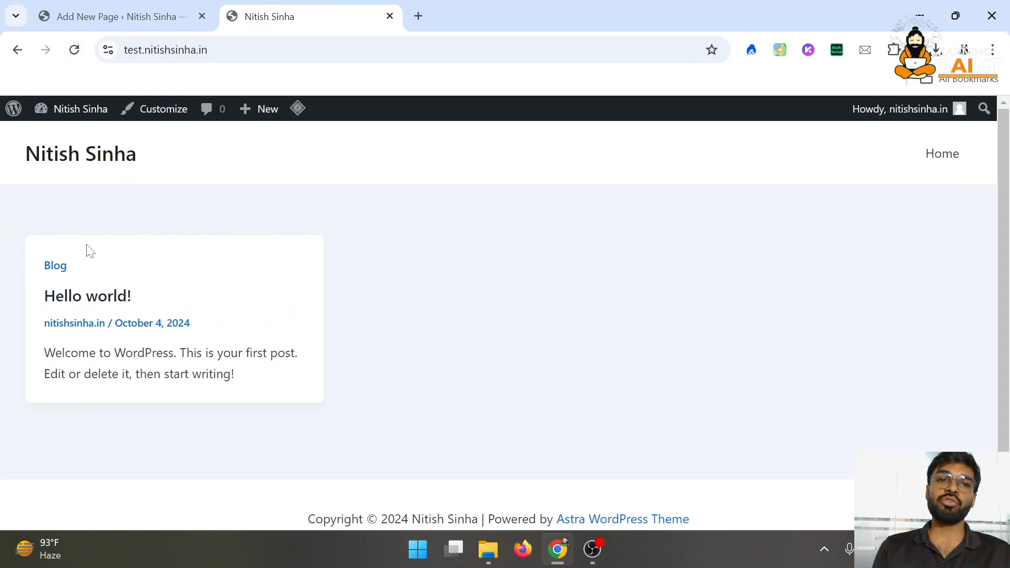
{"action": "left_click_drag", "start_coordinate": [91, 252], "coordinate": [447, 365]}
{"action": "left_click", "coordinate": [447, 364]}
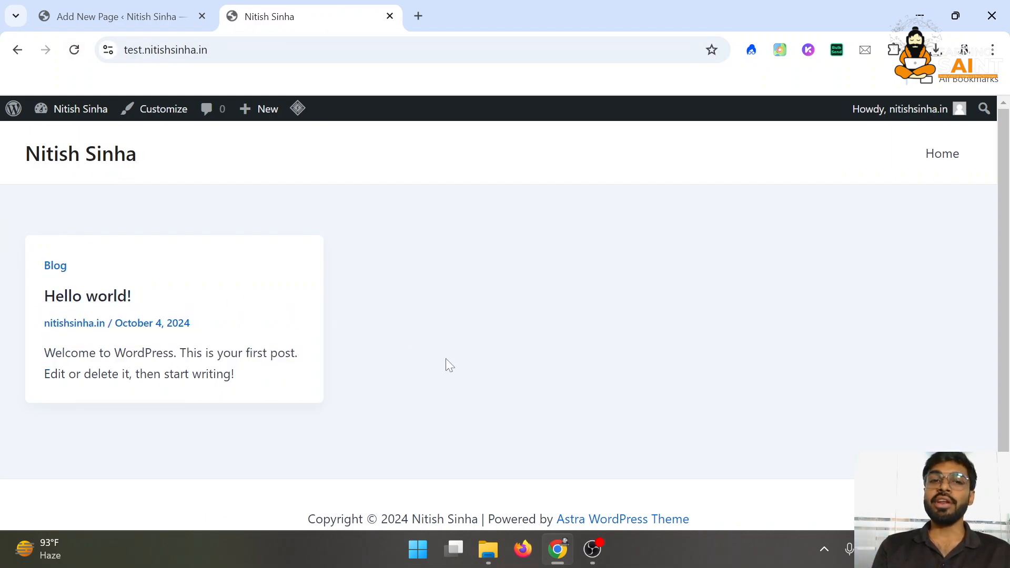
Leave the page editor for the dashboard and head toward Appearance > Customize
{"action": "left_click", "coordinate": [107, 8]}
{"action": "left_click", "coordinate": [17, 126]}
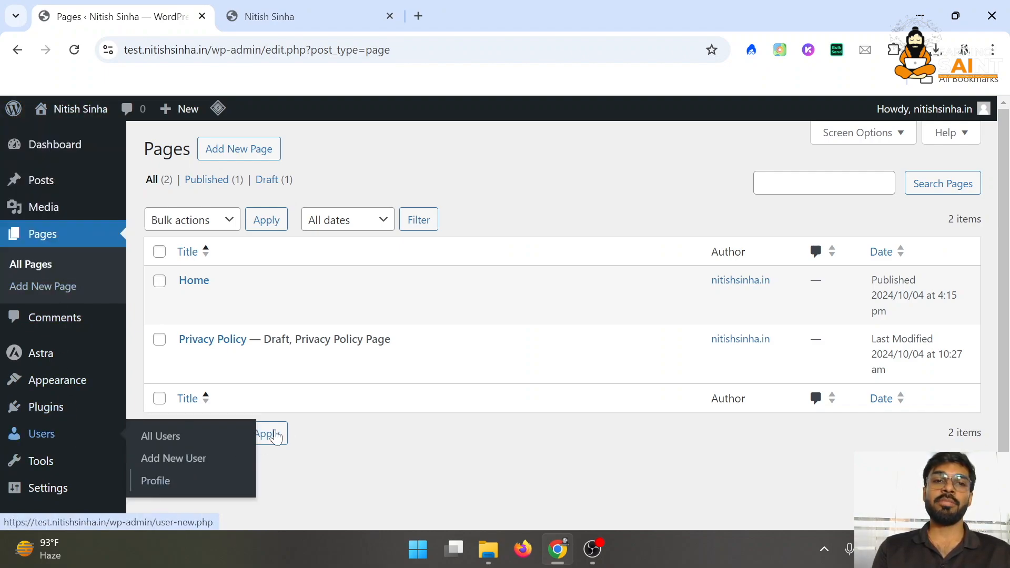
{"action": "scroll", "coordinate": [127, 422], "scroll_direction": "down", "scroll_amount": 1}
{"action": "mouse_move", "coordinate": [62, 345]}
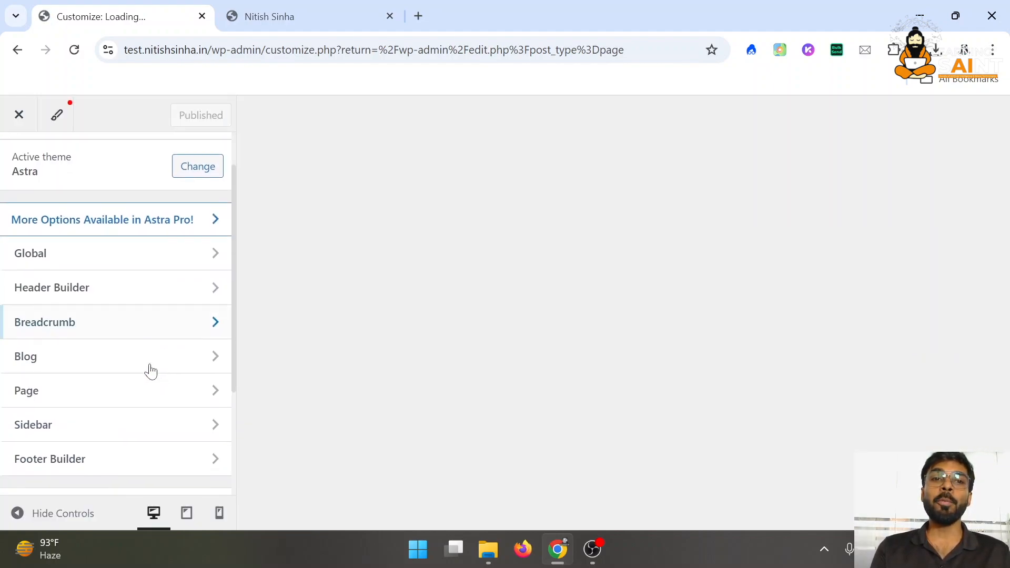
In Homepage Settings, make the homepage a static page showing Home, and publish
{"action": "scroll", "coordinate": [165, 411], "scroll_direction": "down", "scroll_amount": 3}
{"action": "scroll", "coordinate": [167, 411], "scroll_direction": "down", "scroll_amount": 1}
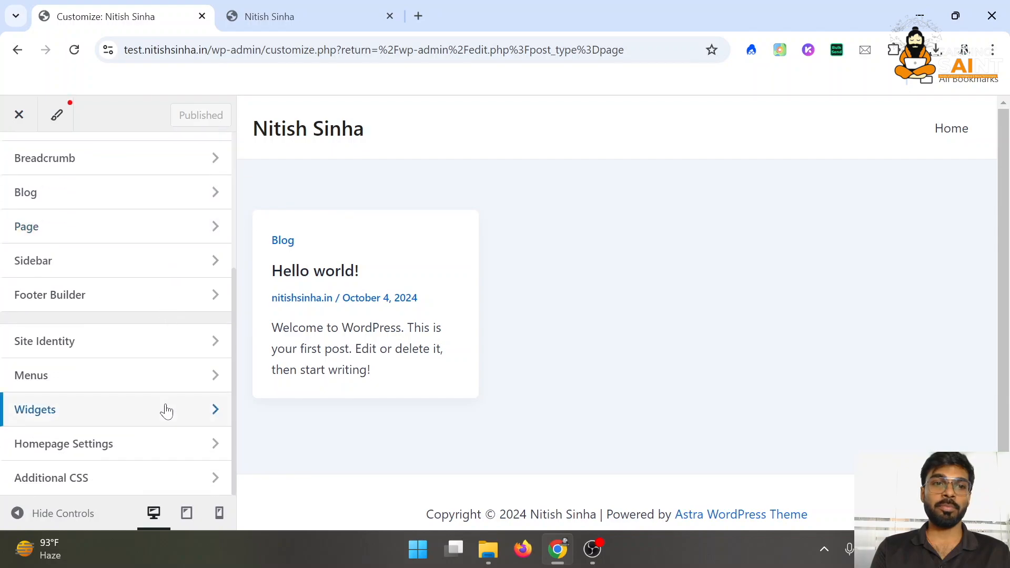
{"action": "left_click", "coordinate": [144, 453]}
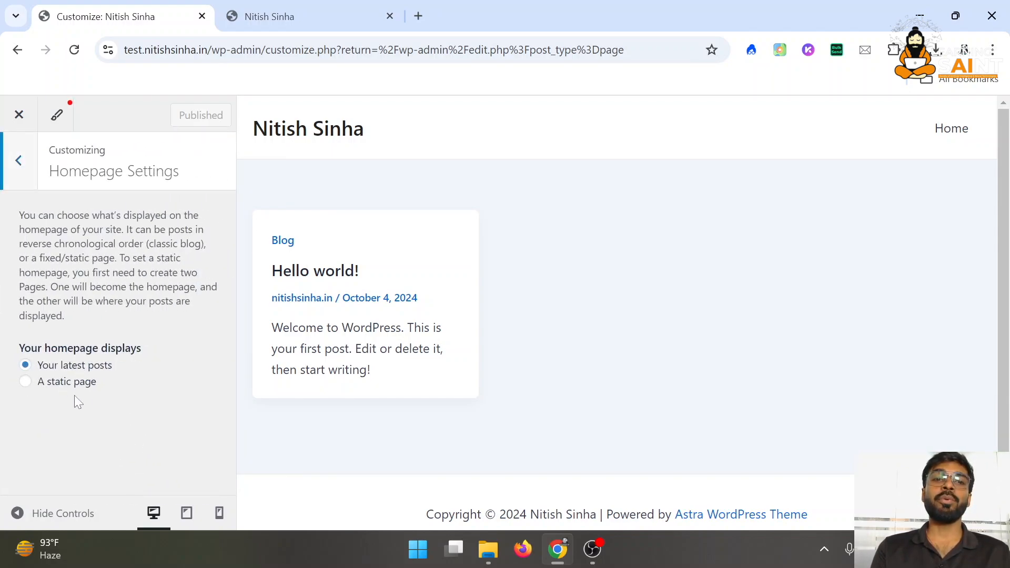
{"action": "left_click", "coordinate": [25, 383]}
{"action": "scroll", "coordinate": [138, 383], "scroll_direction": "down", "scroll_amount": 1}
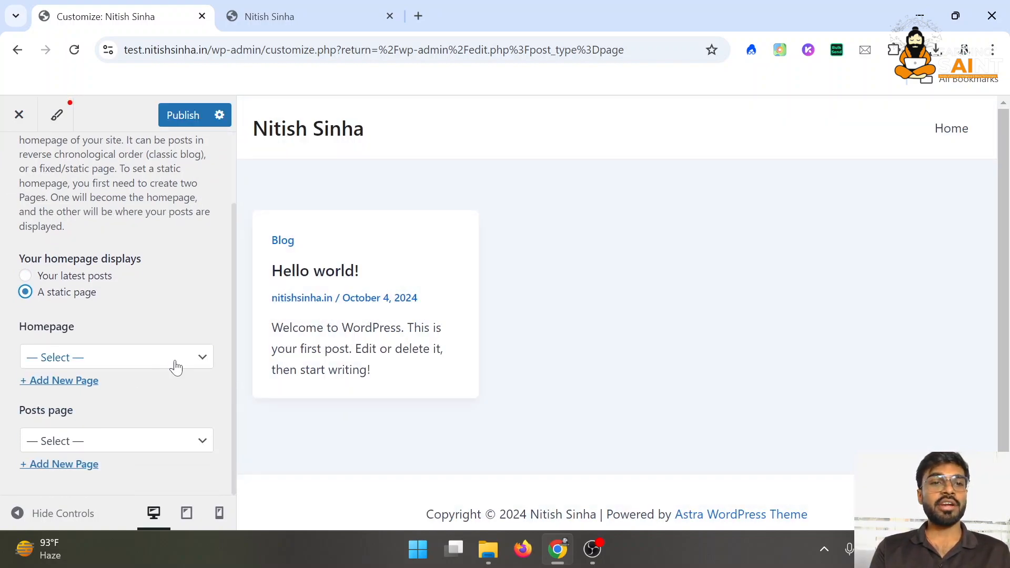
{"action": "left_click", "coordinate": [202, 359]}
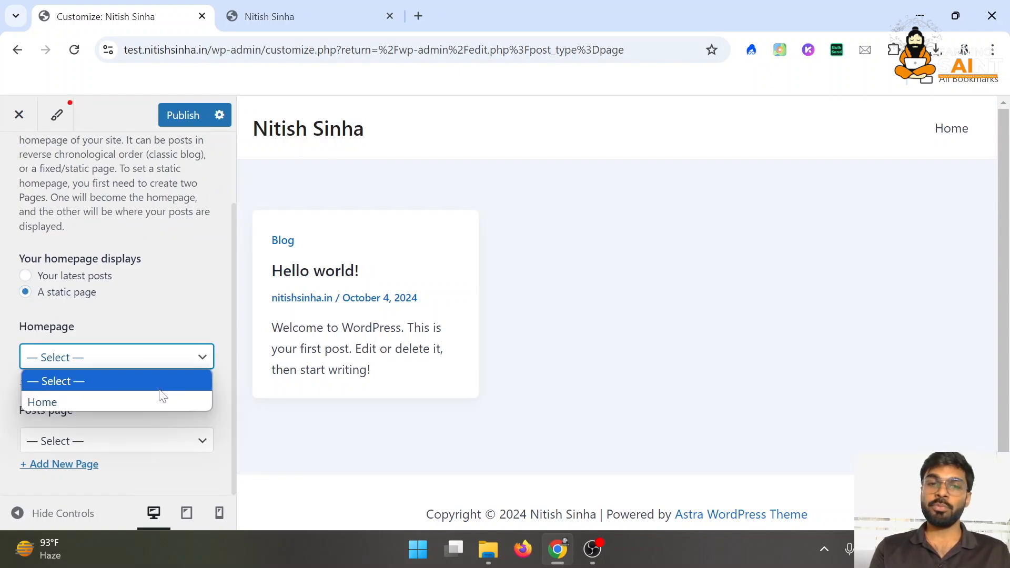
{"action": "left_click", "coordinate": [150, 404]}
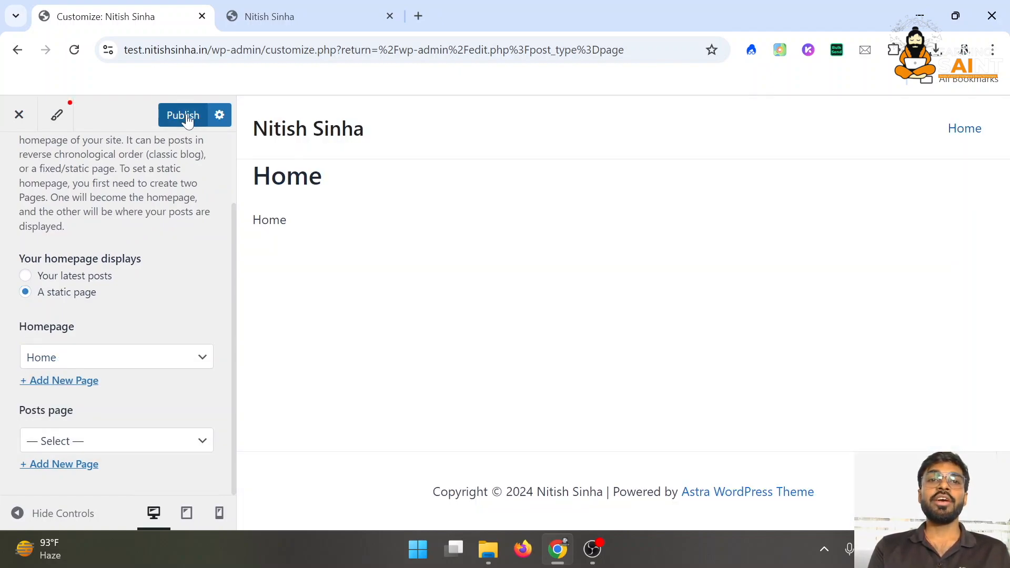
{"action": "left_click", "coordinate": [186, 115]}
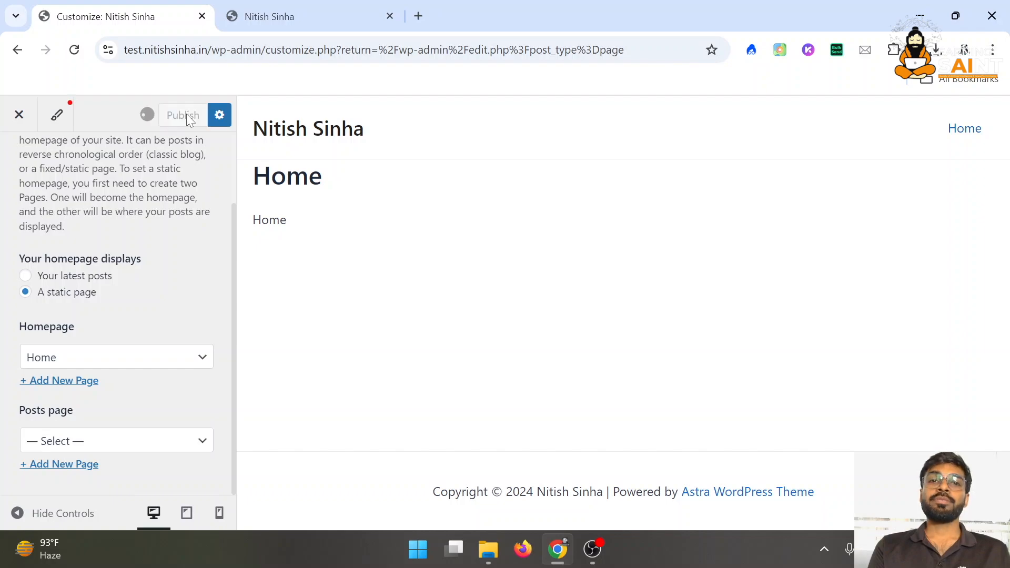
Reload the live site to verify the new homepage, then close the Customizer
{"action": "left_click", "coordinate": [316, 7]}
{"action": "left_click", "coordinate": [75, 49]}
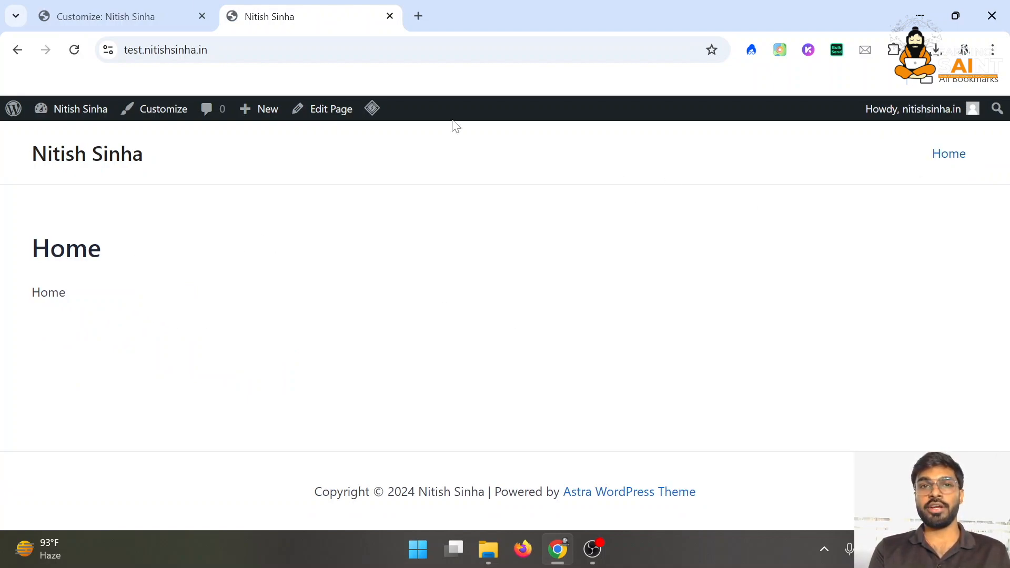
{"action": "left_click", "coordinate": [193, 7]}
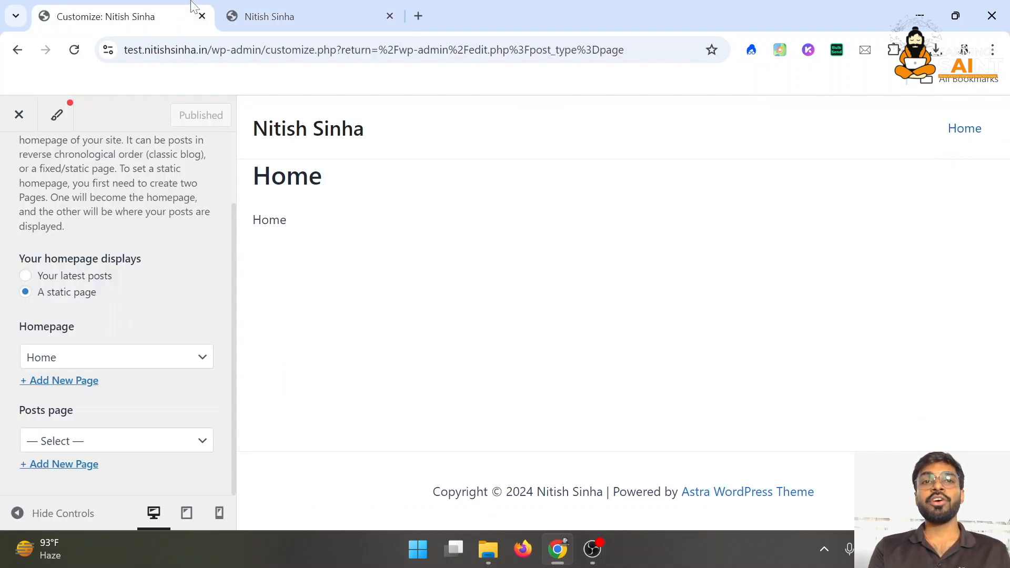
{"action": "left_click", "coordinate": [12, 113]}
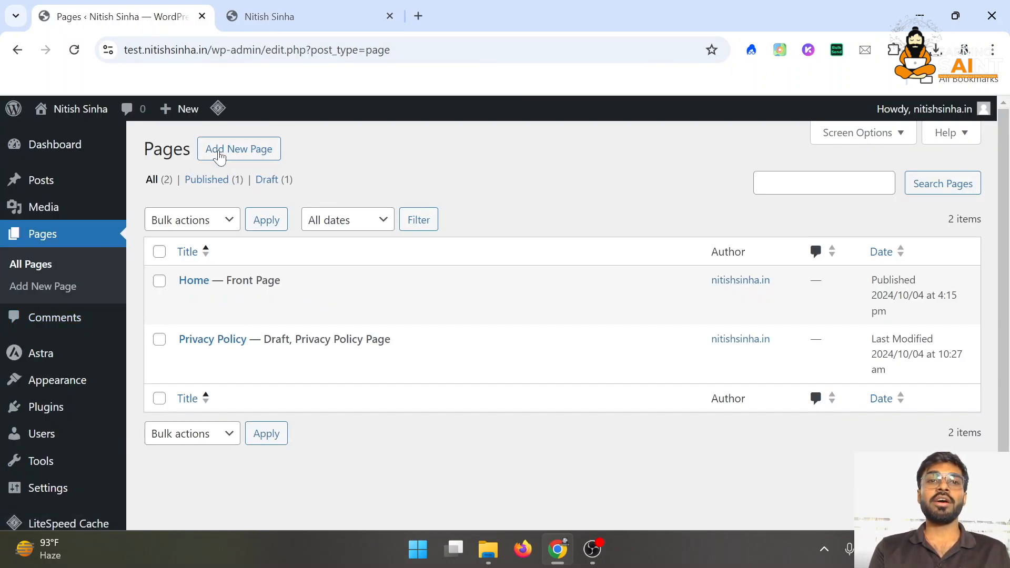
Create a new page titled 'About' and publish it
{"action": "left_click", "coordinate": [221, 152]}
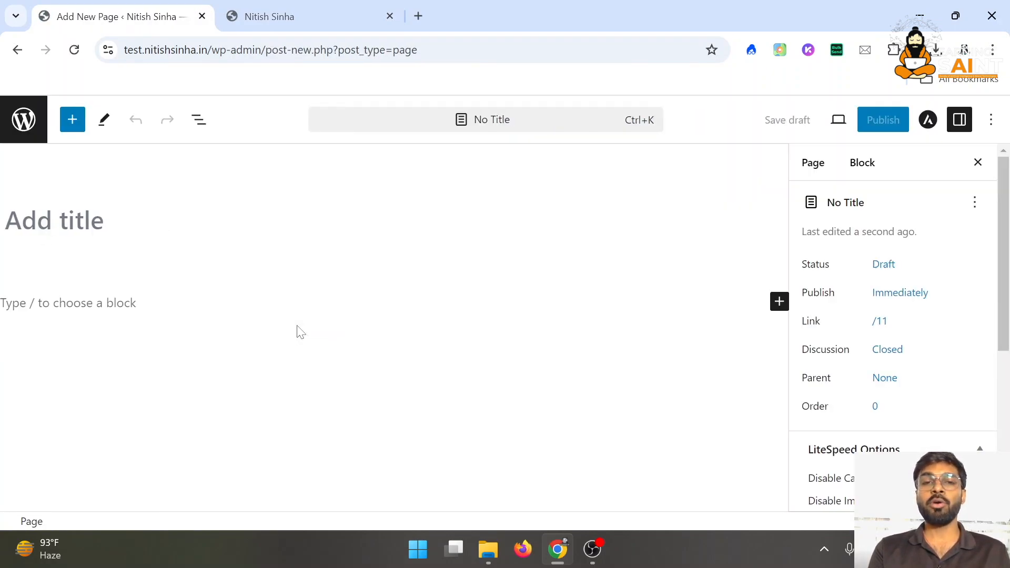
{"action": "type", "text": "Abiut"}
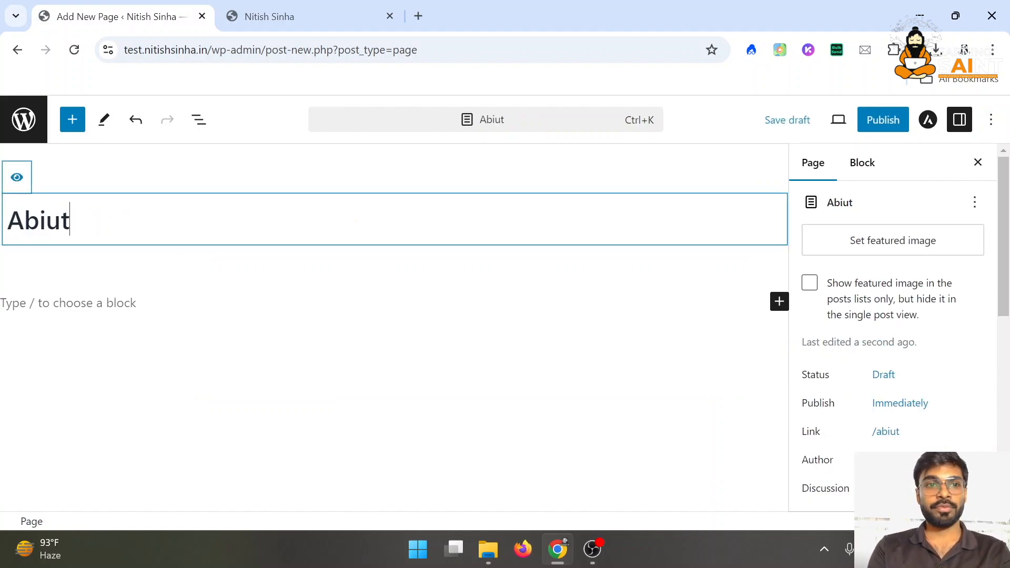
{"action": "key", "text": "BackSpace"}
{"action": "key", "text": "BackSpace"}
{"action": "key", "text": "BackSpace"}
{"action": "type", "text": "out"}
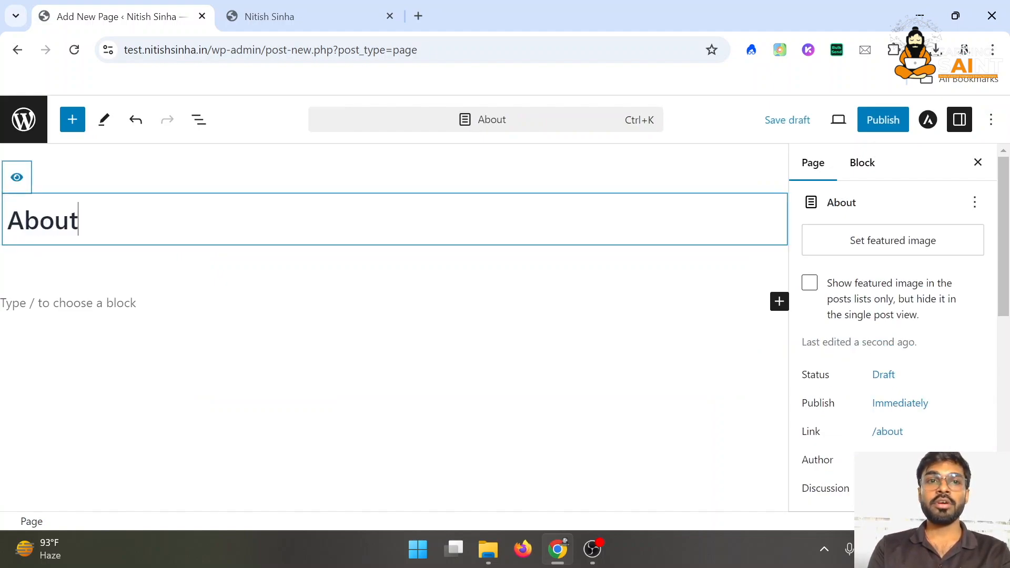
{"action": "left_click", "coordinate": [895, 125]}
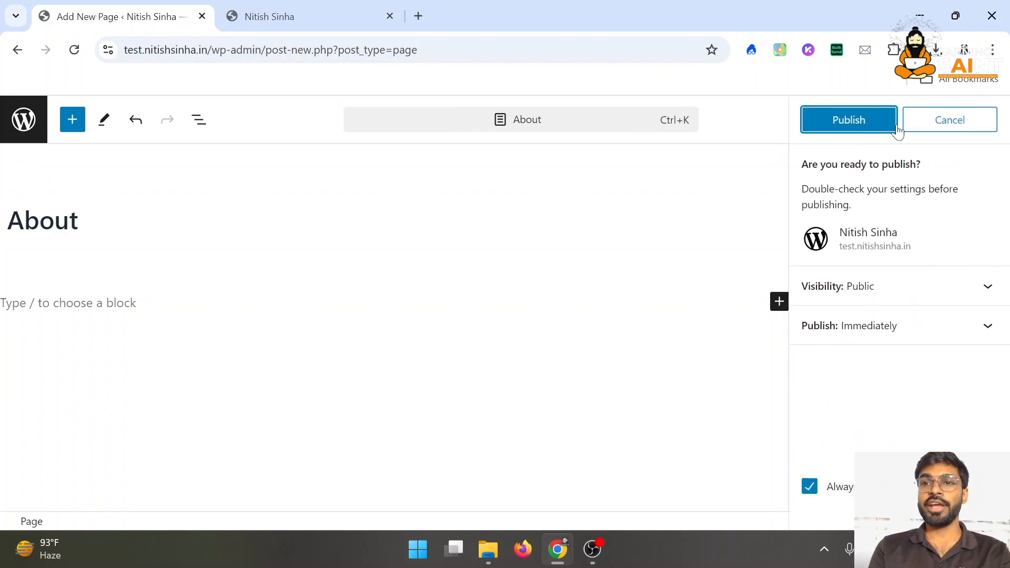
{"action": "left_click", "coordinate": [853, 118]}
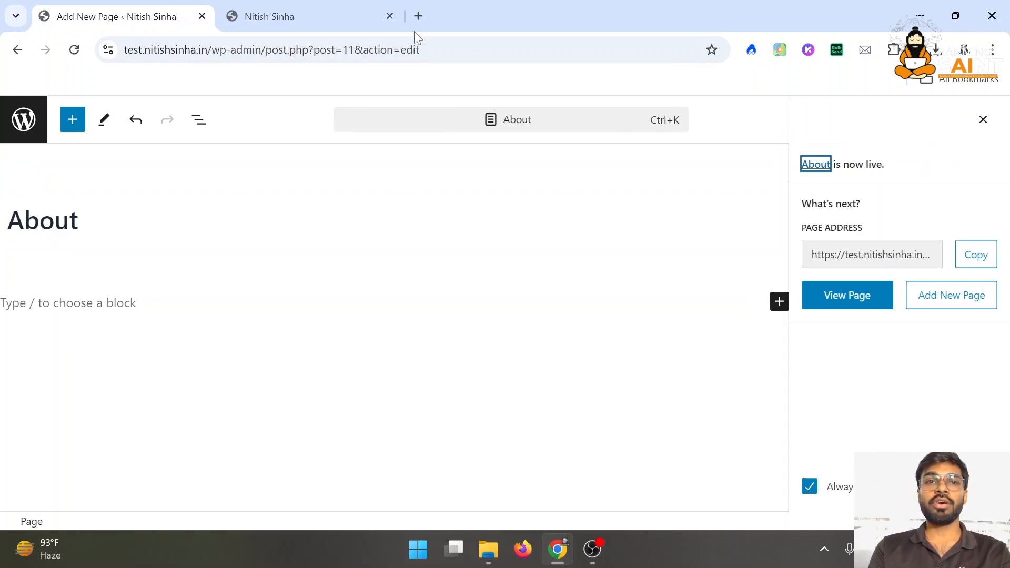
Reload the live site to see the About link, then start another new page
{"action": "left_click", "coordinate": [334, 7]}
{"action": "left_click", "coordinate": [74, 49]}
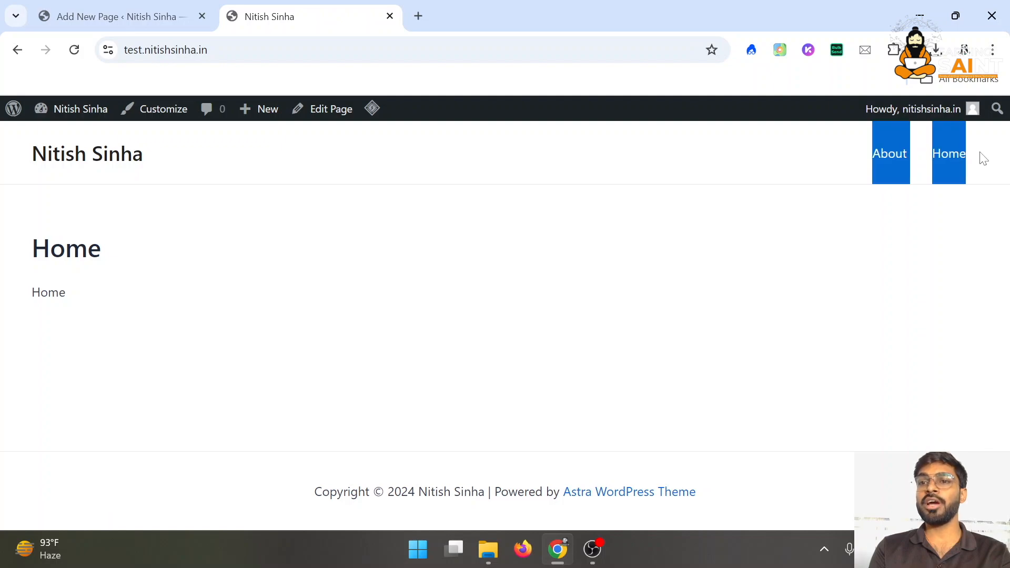
{"action": "left_click", "coordinate": [120, 7]}
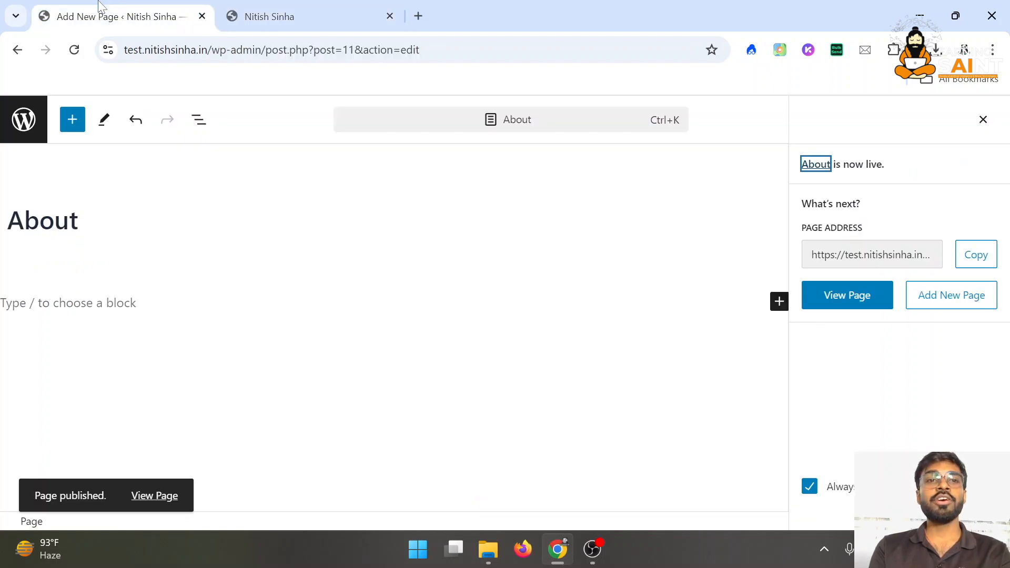
{"action": "left_click", "coordinate": [21, 130]}
{"action": "left_click", "coordinate": [233, 150]}
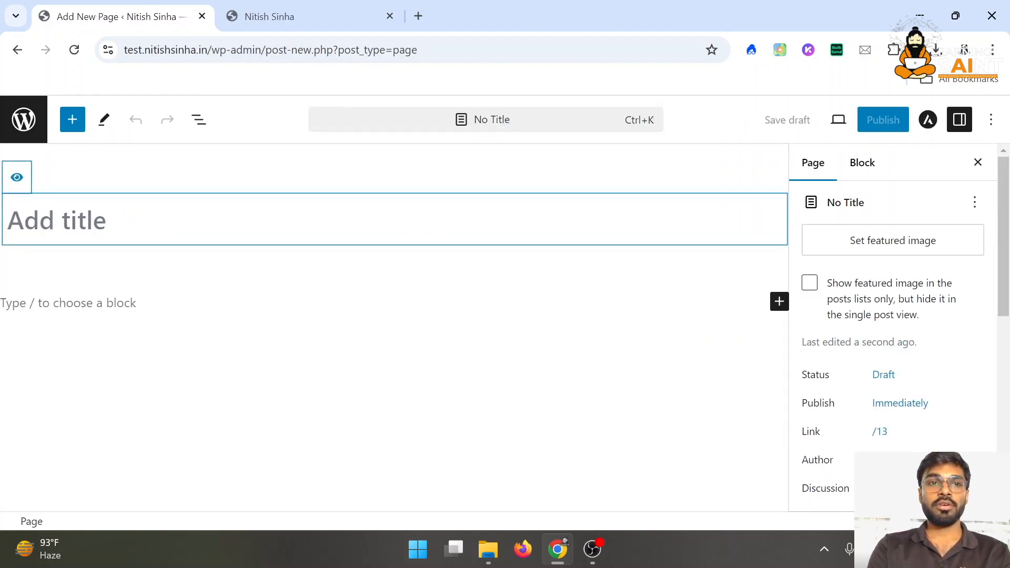
Title the new page 'Contact' and publish it
{"action": "type", "text": "Contact"}
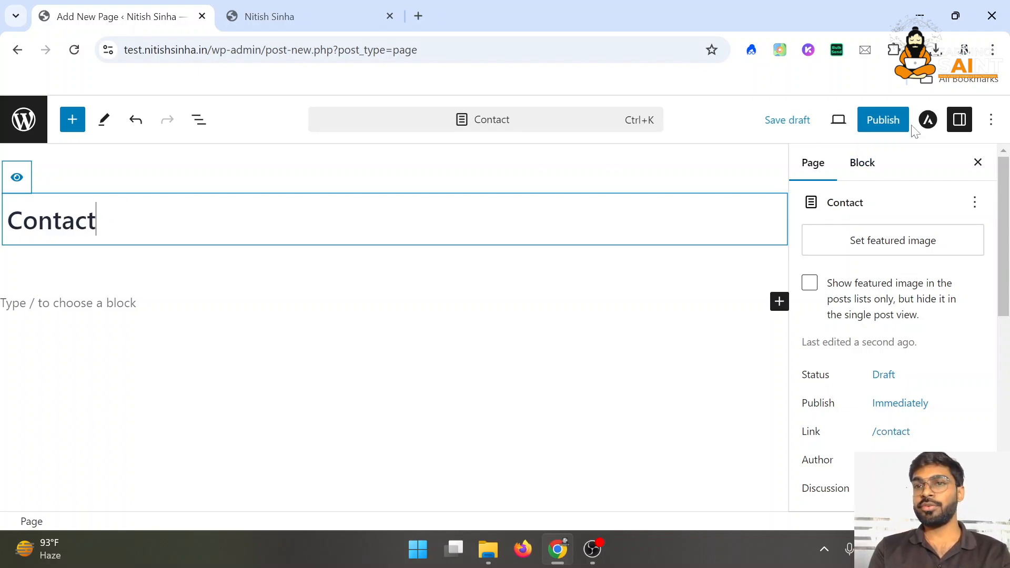
{"action": "left_click", "coordinate": [894, 122]}
{"action": "left_click", "coordinate": [889, 126]}
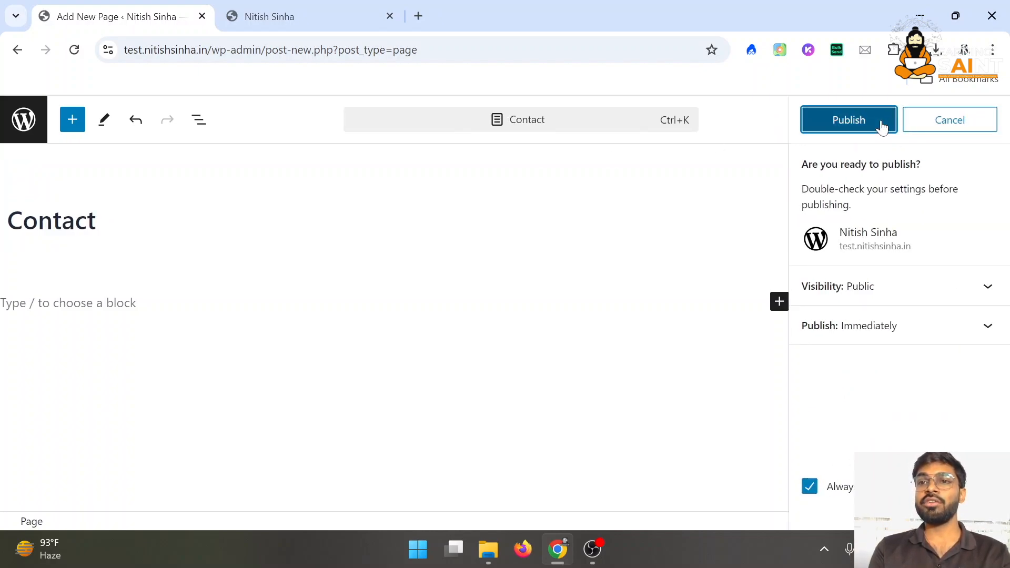
Reload the live site to check the Contact menu link, then return to Pages
{"action": "left_click", "coordinate": [269, 7]}
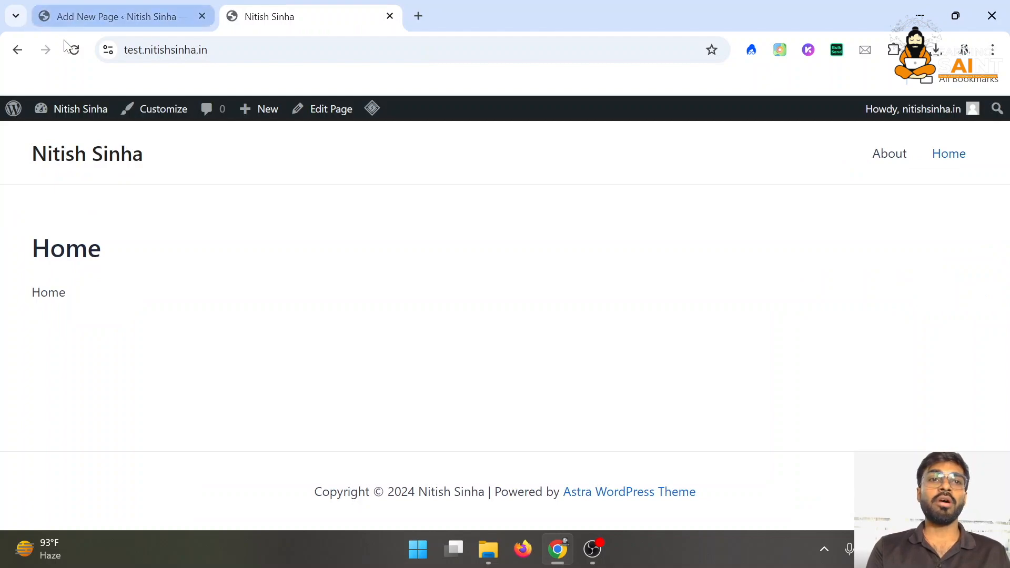
{"action": "key", "text": "F5"}
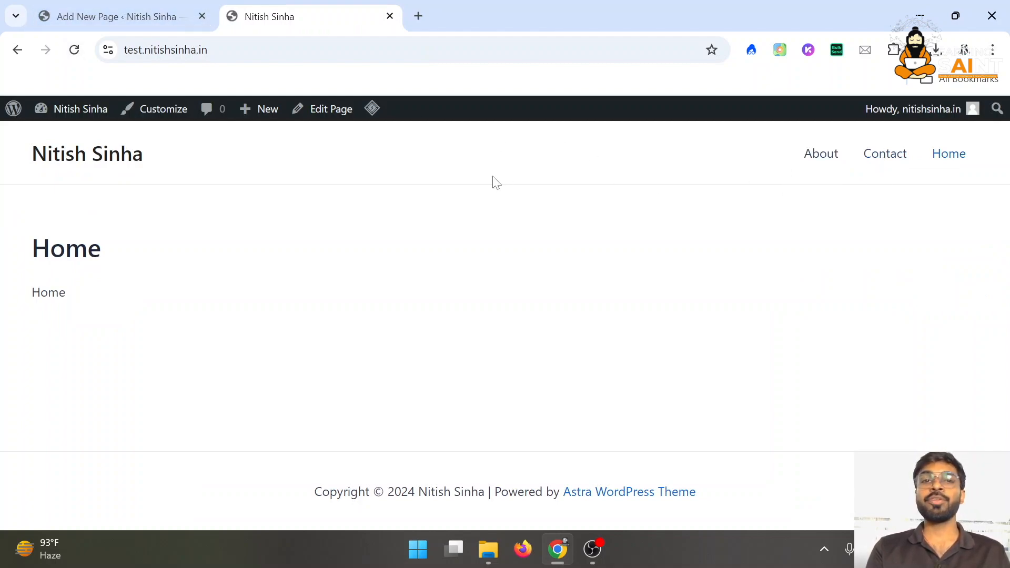
{"action": "left_click", "coordinate": [140, 7]}
{"action": "left_click", "coordinate": [30, 122]}
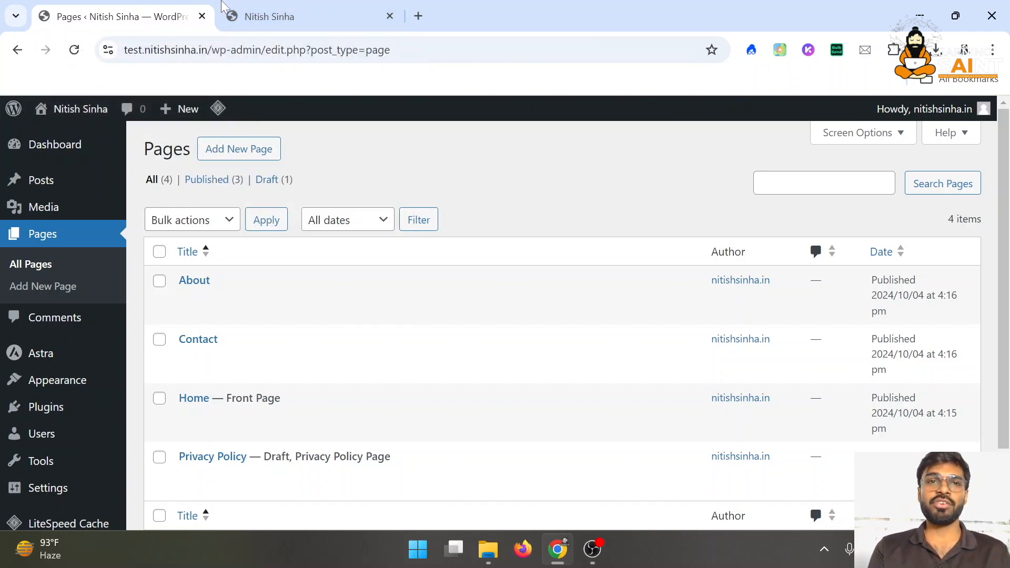
{"action": "left_click", "coordinate": [293, 7]}
{"action": "left_click", "coordinate": [104, 8]}
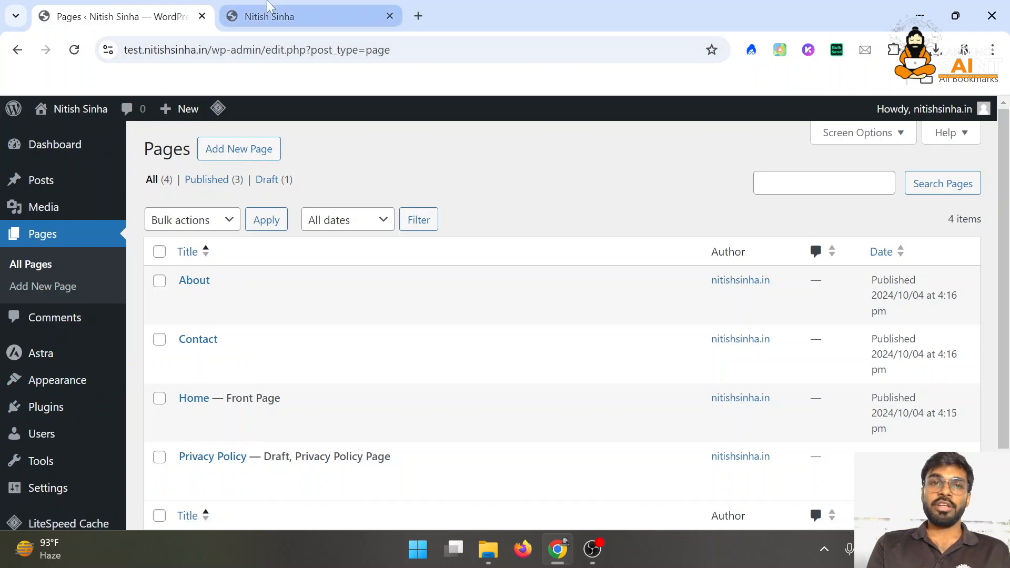
{"action": "left_click", "coordinate": [287, 17]}
{"action": "left_click_drag", "start_coordinate": [50, 248], "coordinate": [126, 297]}
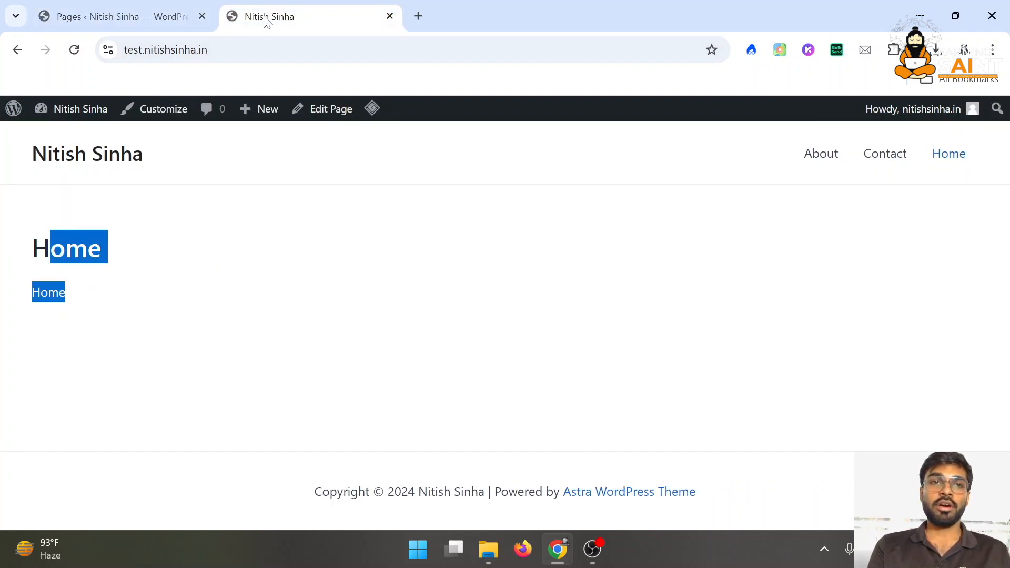
{"action": "left_click", "coordinate": [136, 6]}
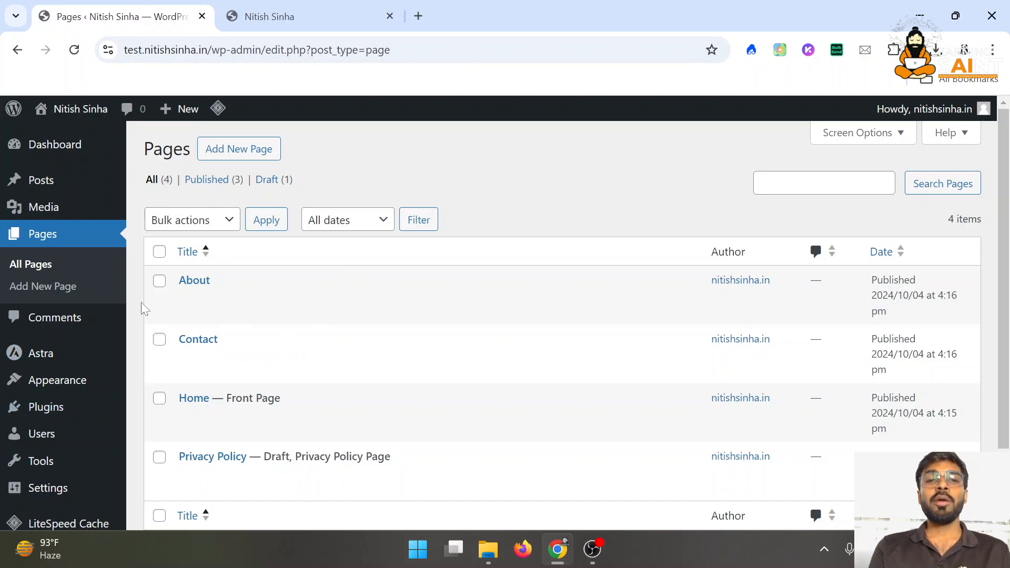
{"action": "scroll", "coordinate": [103, 399], "scroll_direction": "down", "scroll_amount": 2}
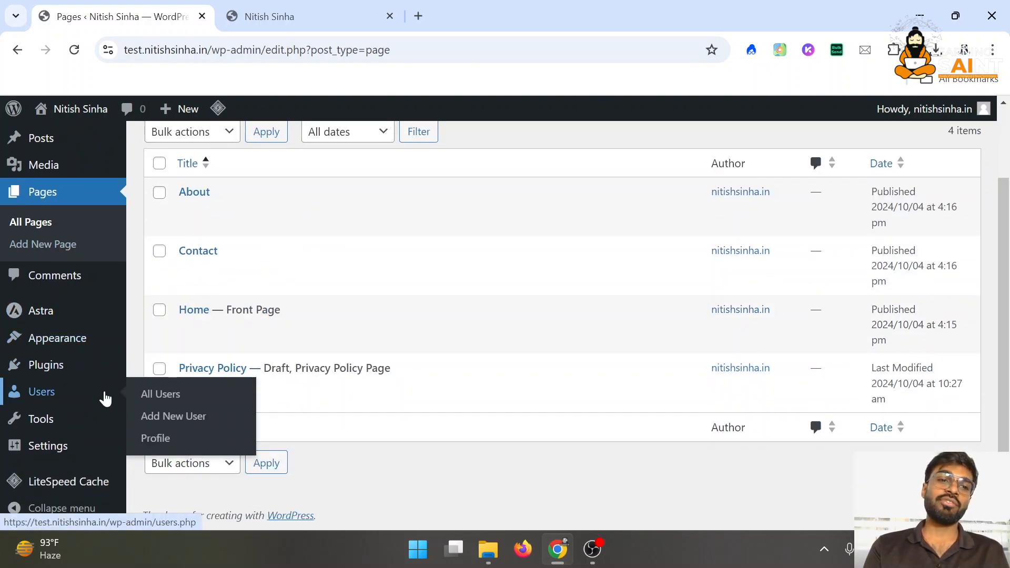
{"action": "mouse_move", "coordinate": [79, 373]}
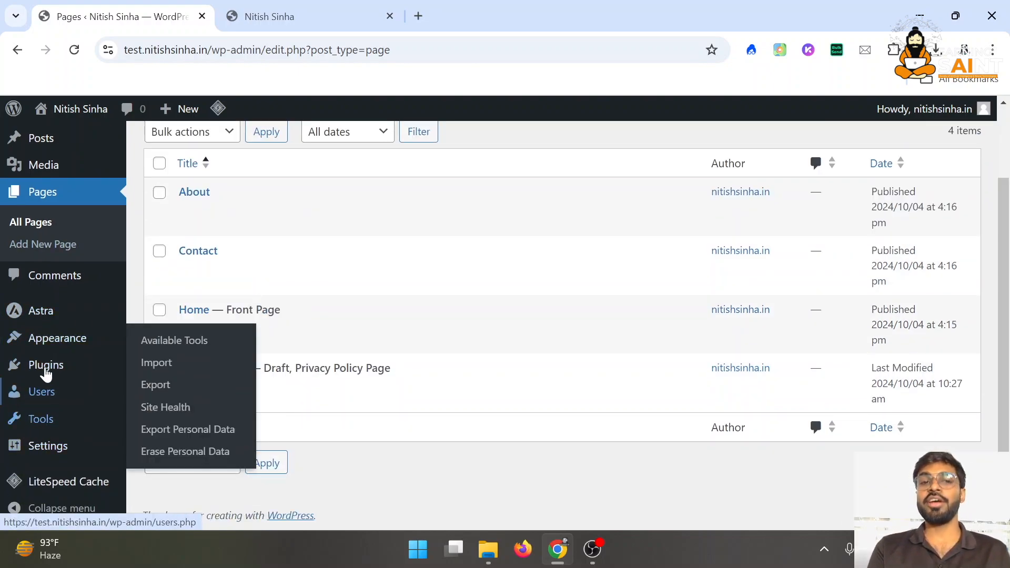
{"action": "mouse_move", "coordinate": [58, 345]}
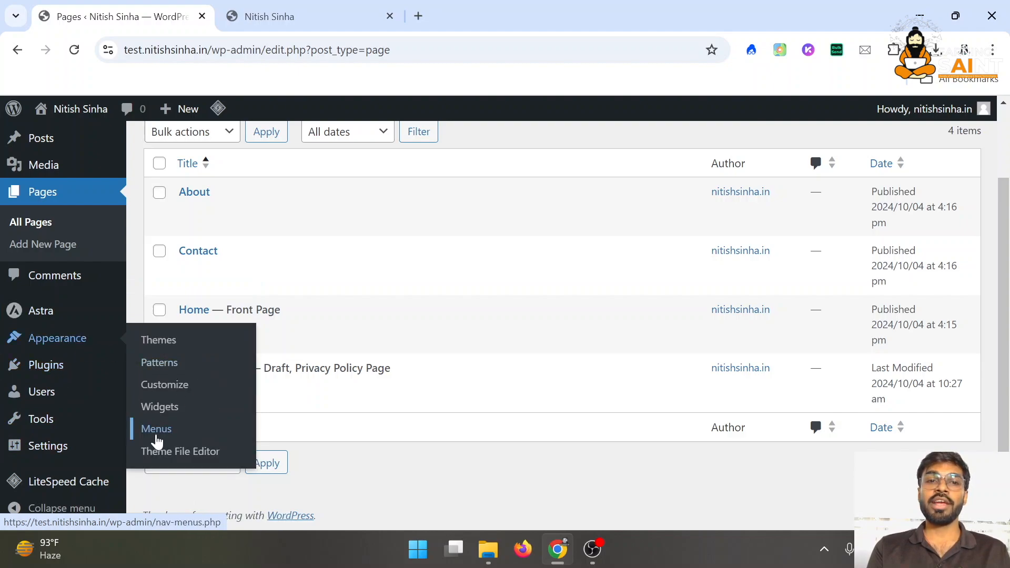
Create a menu named 'Primary Menu' in Appearance > Menus with auto-add of new pages off
{"action": "left_click", "coordinate": [156, 429]}
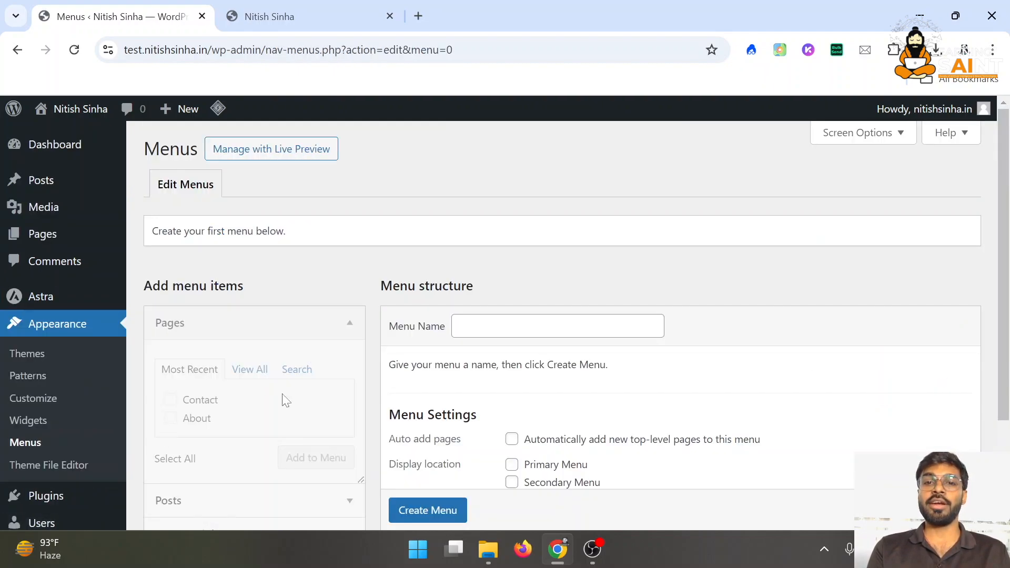
{"action": "scroll", "coordinate": [291, 252], "scroll_direction": "down", "scroll_amount": 3}
{"action": "scroll", "coordinate": [372, 289], "scroll_direction": "up", "scroll_amount": 3}
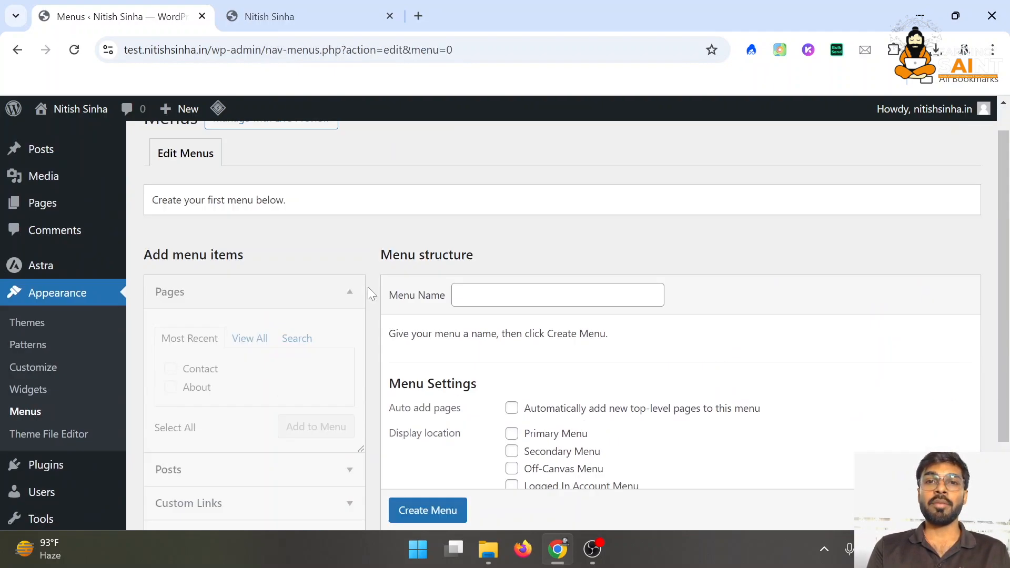
{"action": "scroll", "coordinate": [437, 260], "scroll_direction": "down", "scroll_amount": 2}
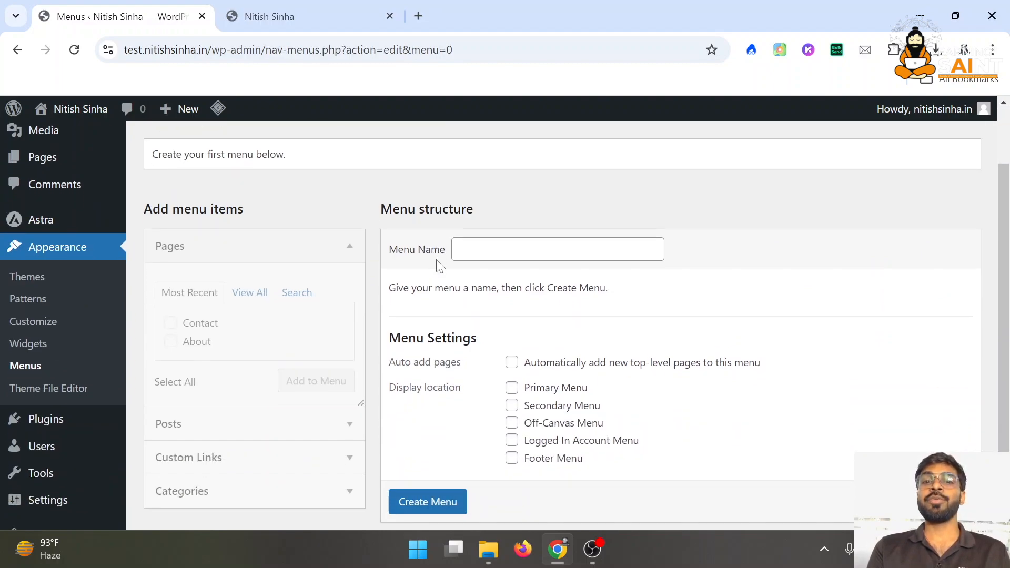
{"action": "left_click", "coordinate": [474, 251]}
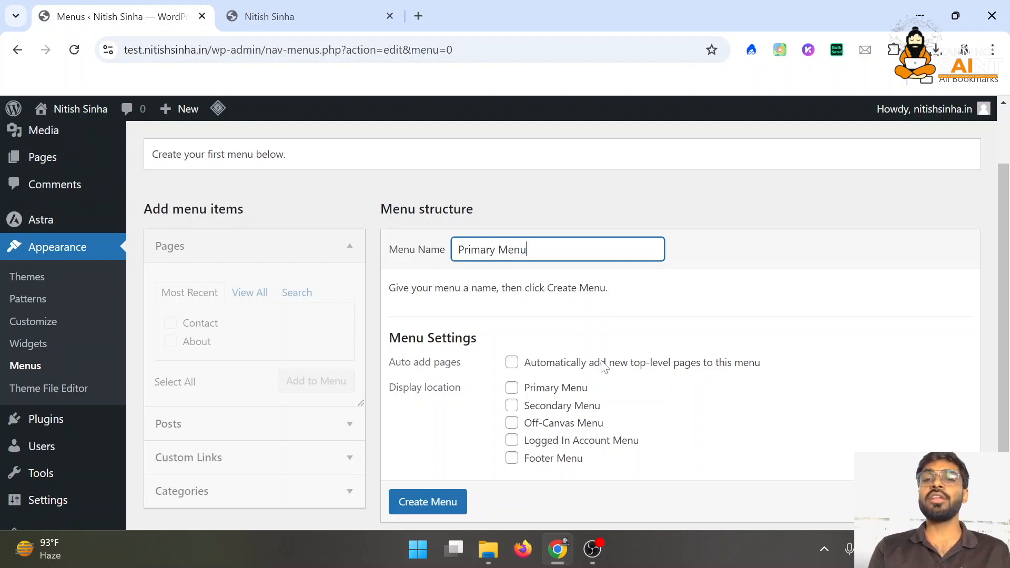
{"action": "triple_click", "coordinate": [661, 366]}
{"action": "left_click", "coordinate": [661, 366]}
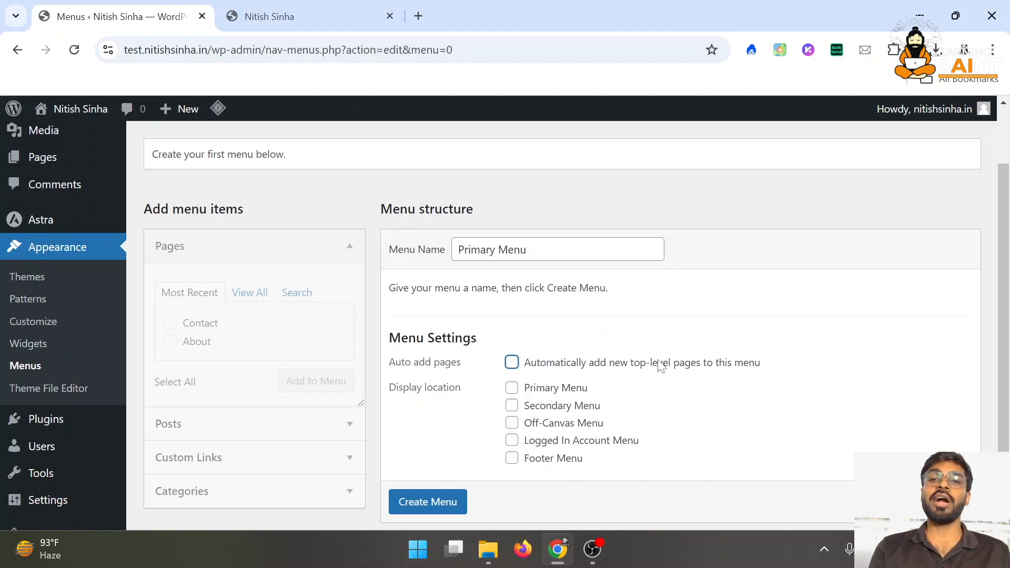
{"action": "scroll", "coordinate": [435, 491], "scroll_direction": "down", "scroll_amount": 1}
{"action": "left_click", "coordinate": [445, 463]}
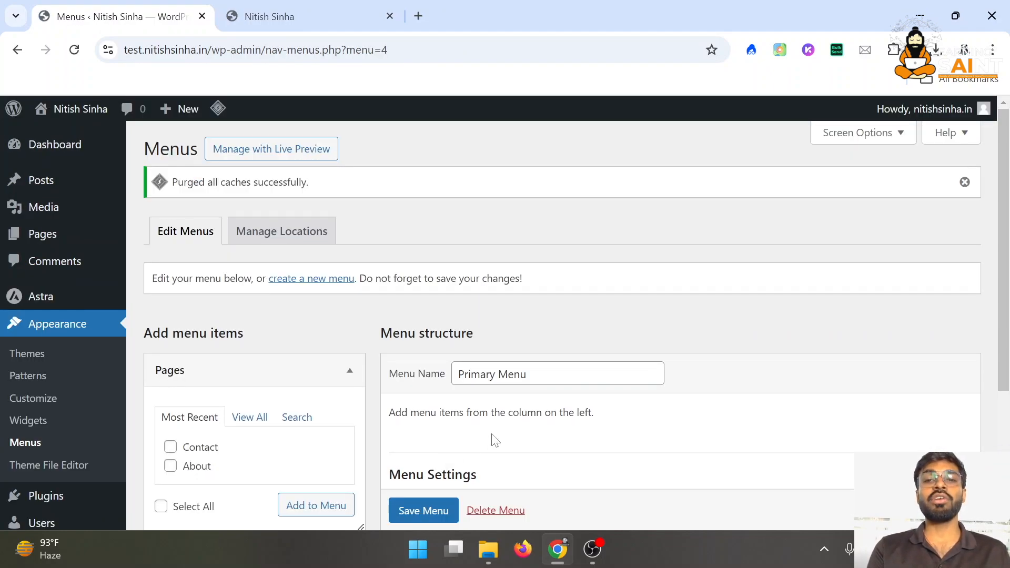
Add the Home, About and Contact pages to Primary Menu, save it, and check the site
{"action": "scroll", "coordinate": [495, 440], "scroll_direction": "down", "scroll_amount": 4}
{"action": "scroll", "coordinate": [493, 440], "scroll_direction": "up", "scroll_amount": 2}
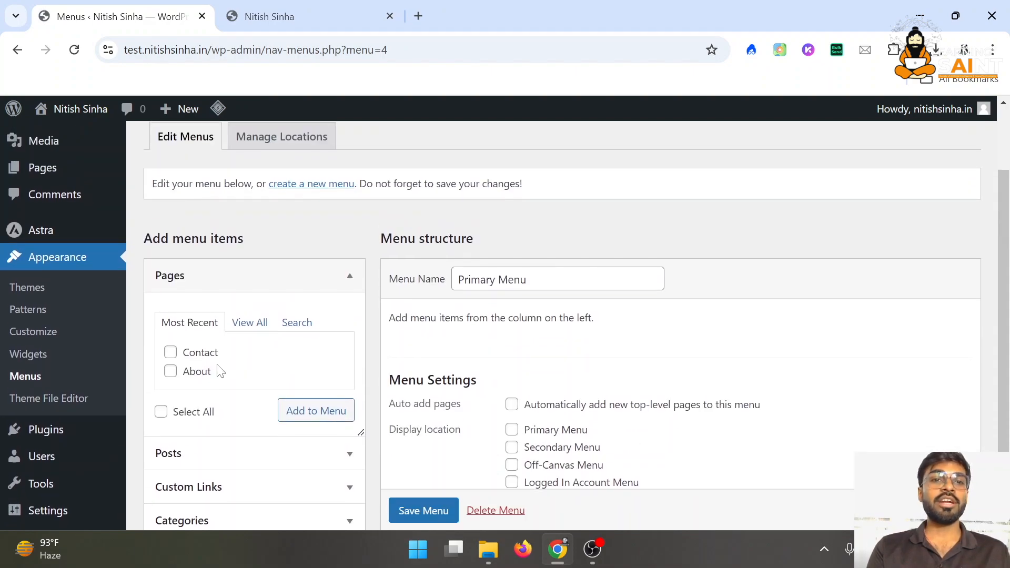
{"action": "scroll", "coordinate": [209, 361], "scroll_direction": "down", "scroll_amount": 2}
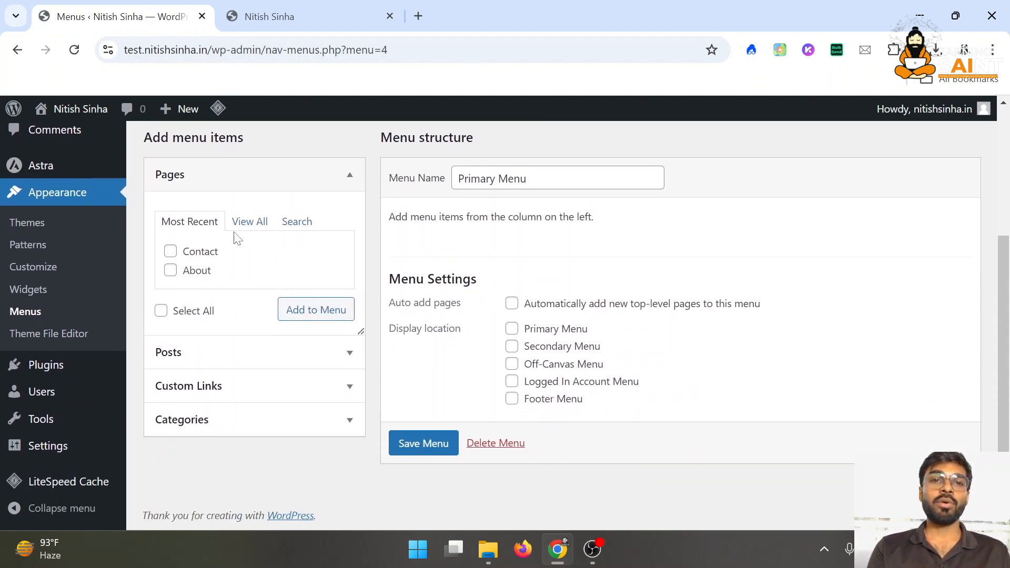
{"action": "left_click", "coordinate": [247, 222]}
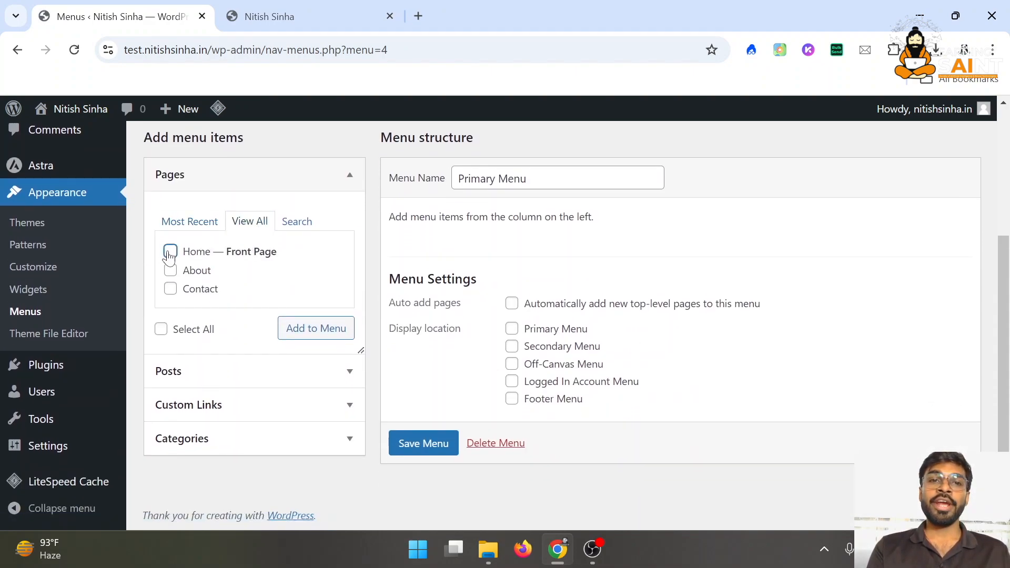
{"action": "left_click", "coordinate": [171, 271]}
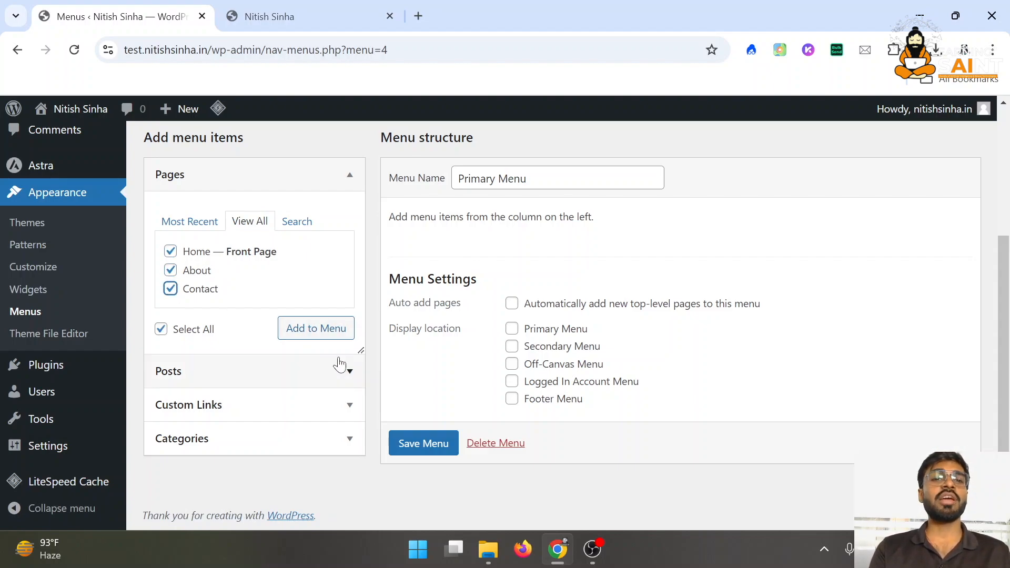
{"action": "left_click", "coordinate": [340, 336]}
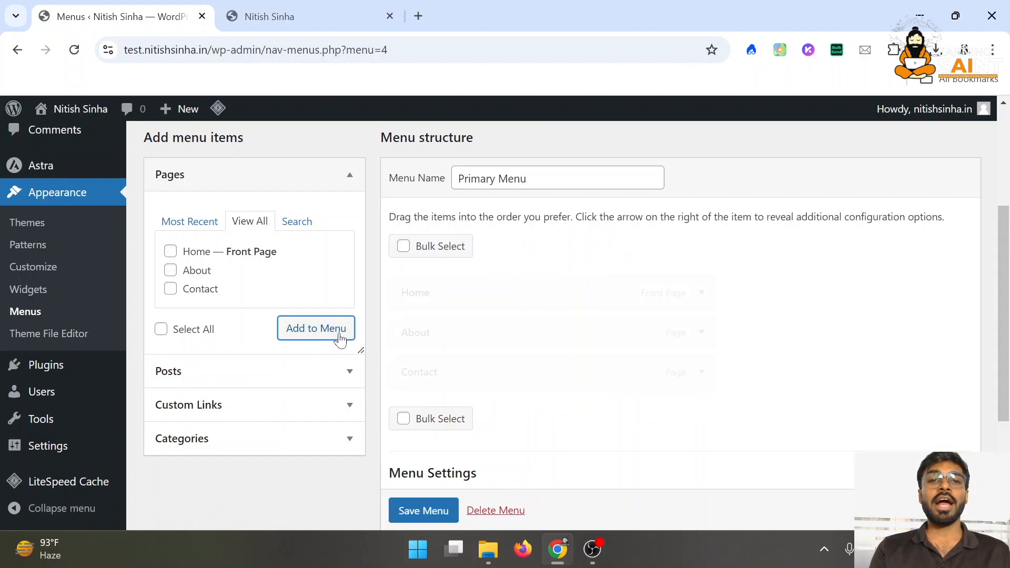
{"action": "scroll", "coordinate": [507, 396], "scroll_direction": "down", "scroll_amount": 2}
{"action": "scroll", "coordinate": [435, 521], "scroll_direction": "down", "scroll_amount": 1}
{"action": "left_click", "coordinate": [435, 513]}
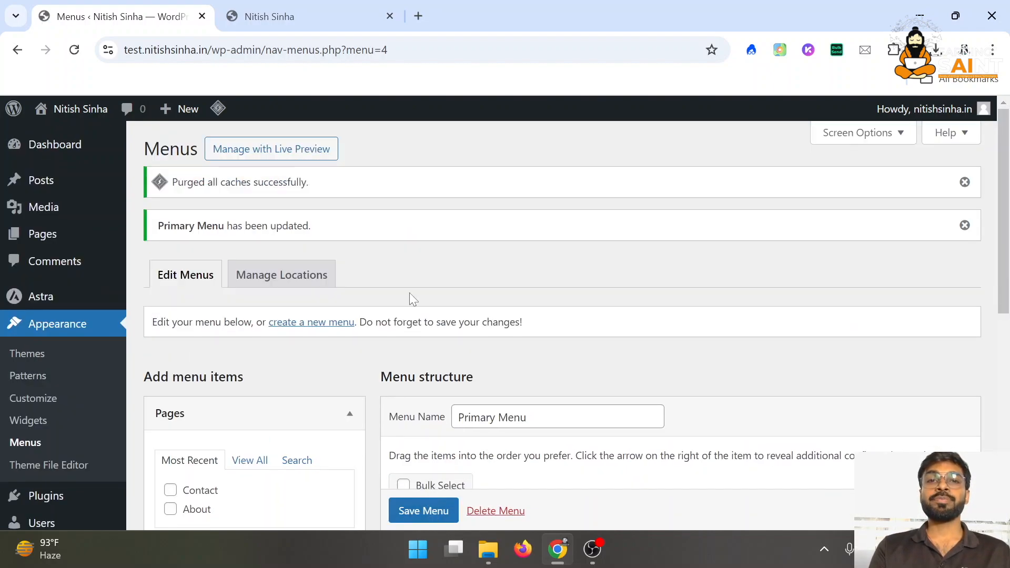
{"action": "left_click", "coordinate": [270, 17]}
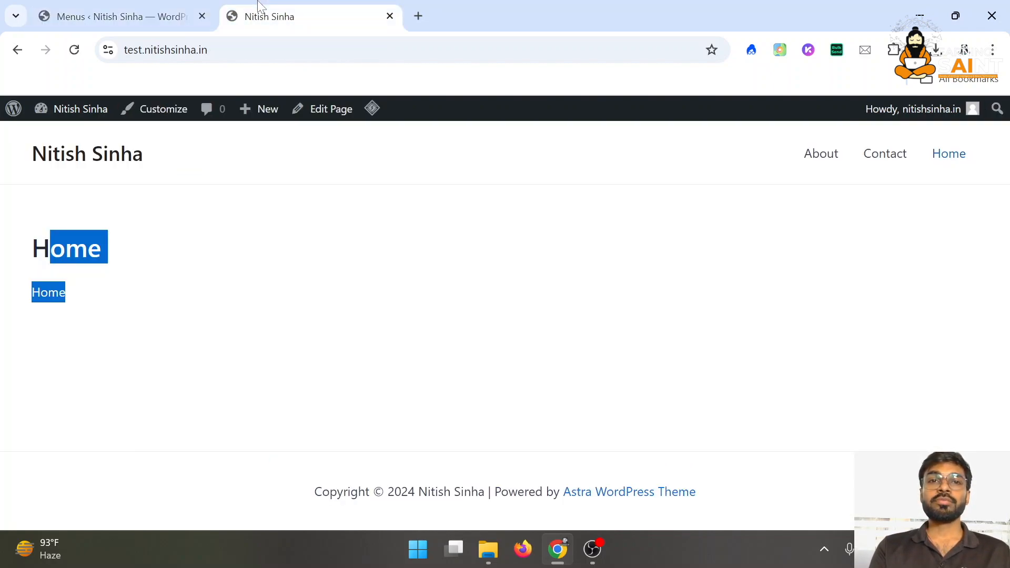
{"action": "left_click", "coordinate": [77, 51]}
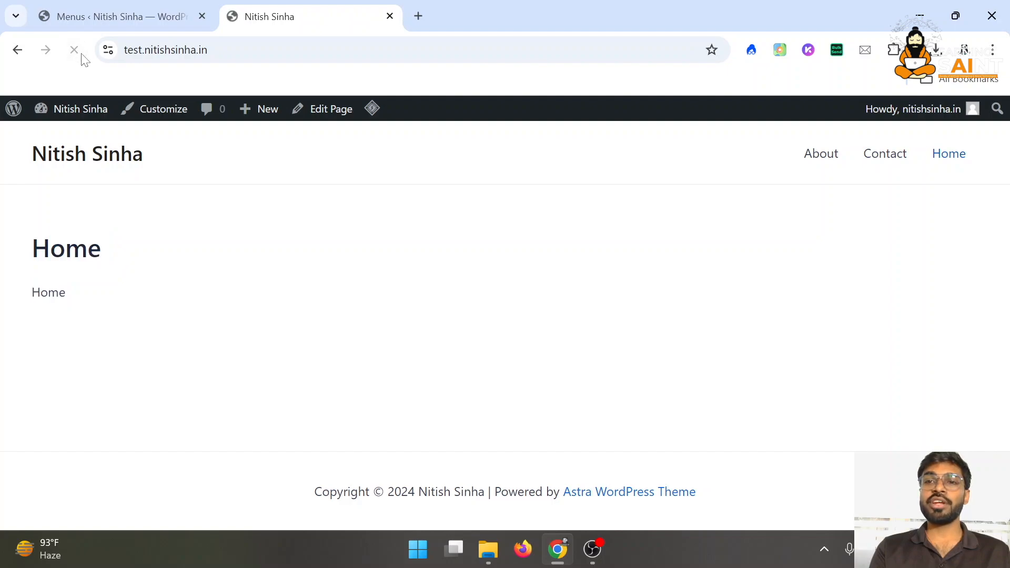
{"action": "left_click", "coordinate": [82, 12]}
Remove the Contact item from Primary Menu and save the menu again
{"action": "scroll", "coordinate": [362, 415], "scroll_direction": "down", "scroll_amount": 6}
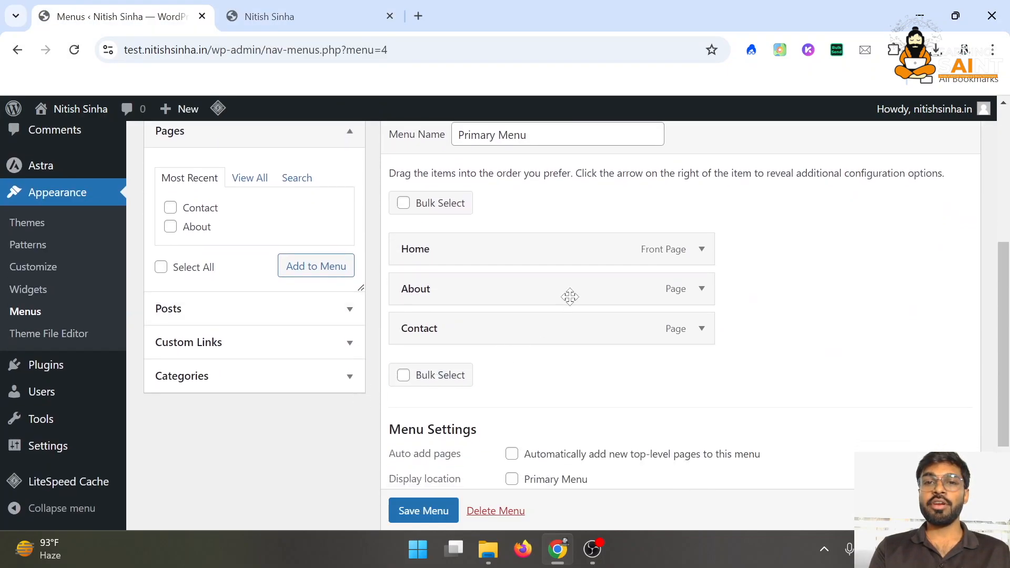
{"action": "left_click", "coordinate": [701, 329]}
{"action": "scroll", "coordinate": [477, 424], "scroll_direction": "down", "scroll_amount": 1}
{"action": "scroll", "coordinate": [477, 424], "scroll_direction": "down", "scroll_amount": 2}
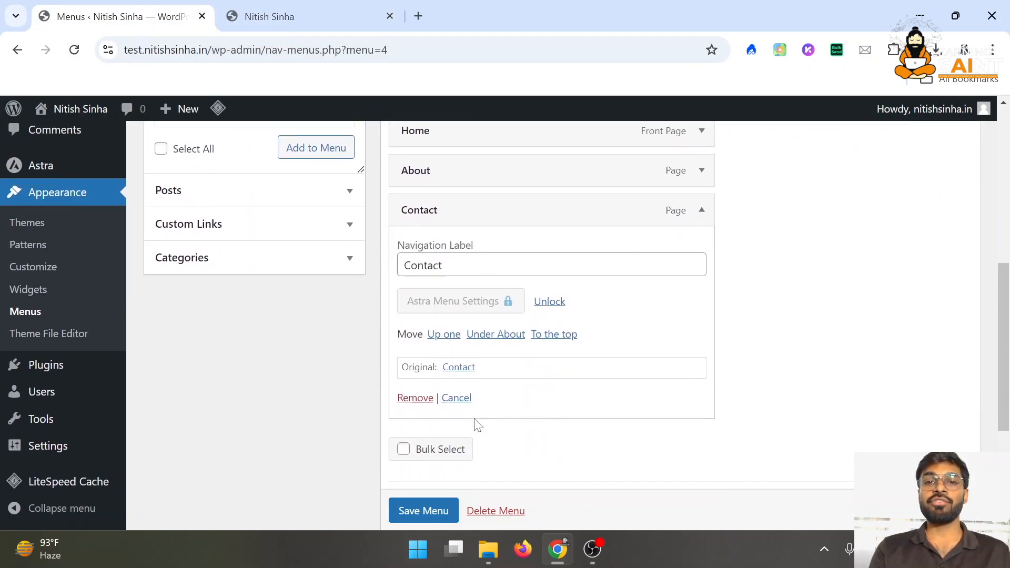
{"action": "left_click", "coordinate": [414, 398]}
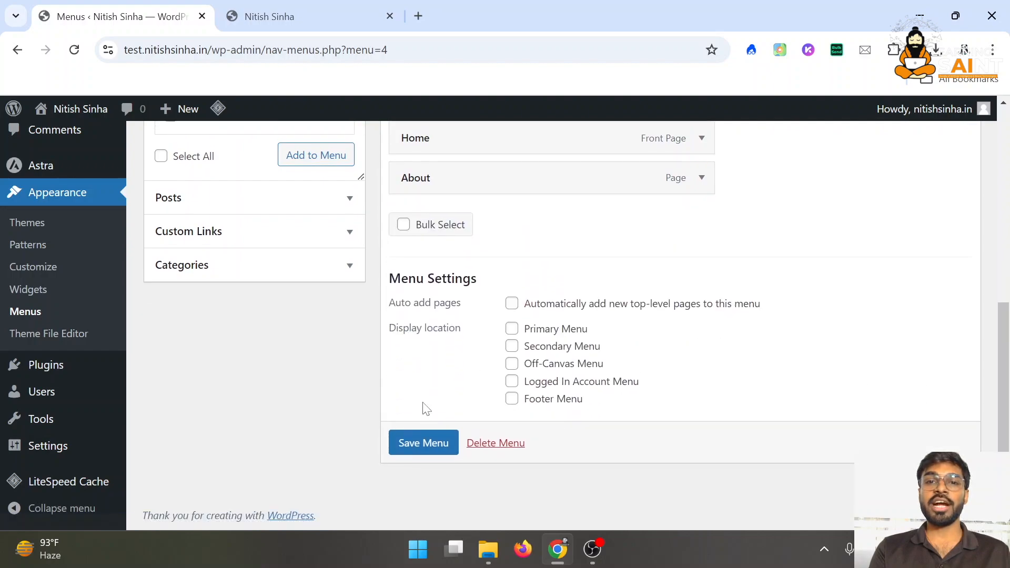
{"action": "left_click", "coordinate": [420, 449]}
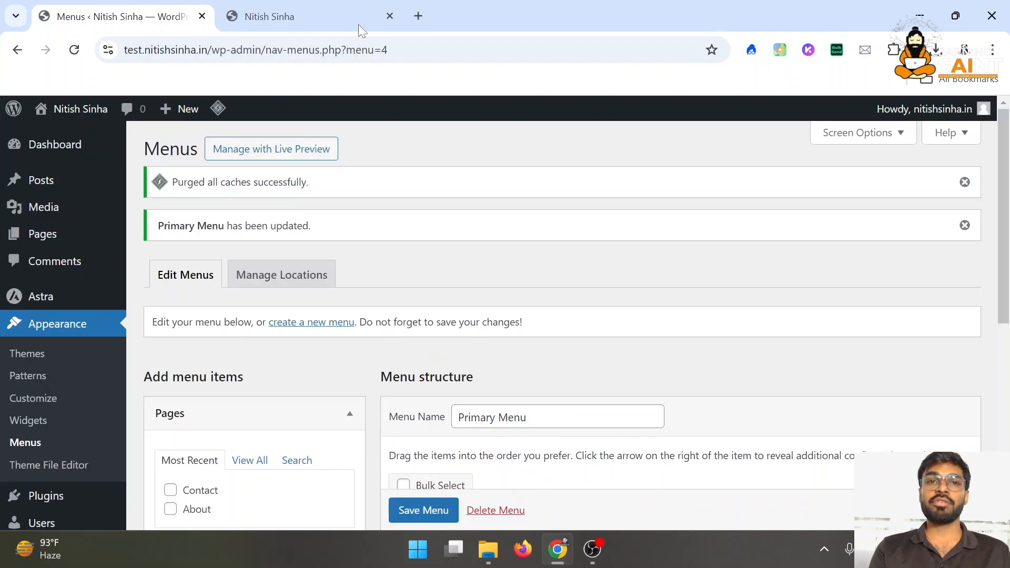
Reload the live front page to confirm the updated menu, then return to the menu editor
{"action": "left_click", "coordinate": [358, 24]}
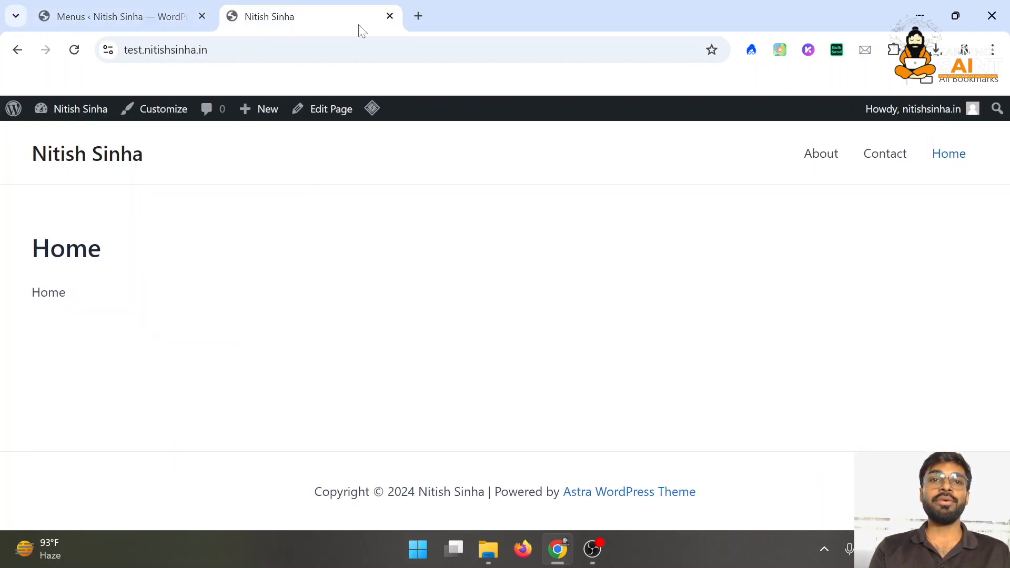
{"action": "left_click", "coordinate": [86, 48]}
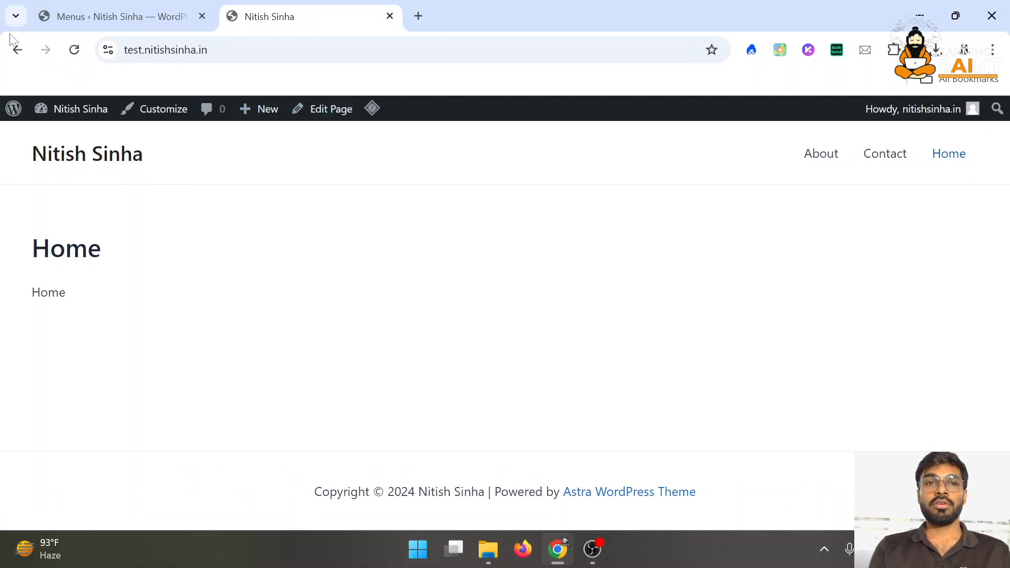
{"action": "left_click", "coordinate": [75, 52]}
{"action": "left_click", "coordinate": [125, 6]}
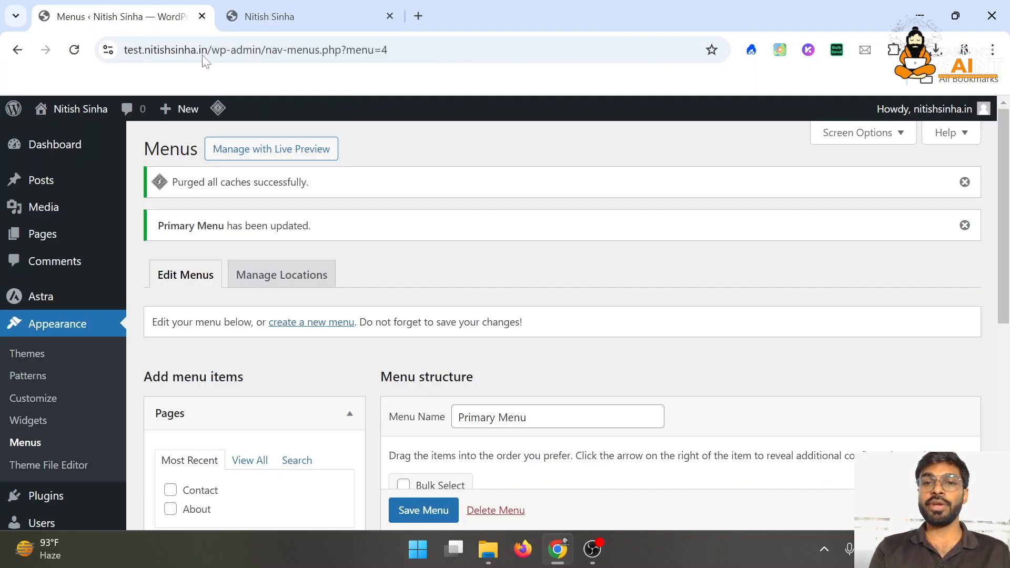
{"action": "scroll", "coordinate": [444, 267], "scroll_direction": "down", "scroll_amount": 5}
{"action": "scroll", "coordinate": [443, 267], "scroll_direction": "up", "scroll_amount": 1}
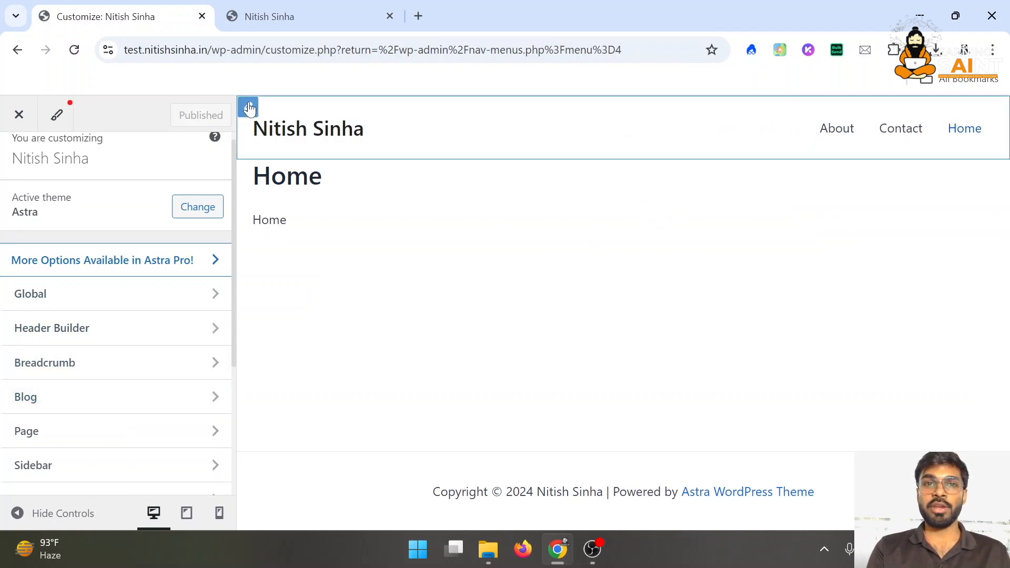
In the Customizer's header settings, assign Primary Menu to the primary menu location and publish
{"action": "left_click", "coordinate": [249, 109]}
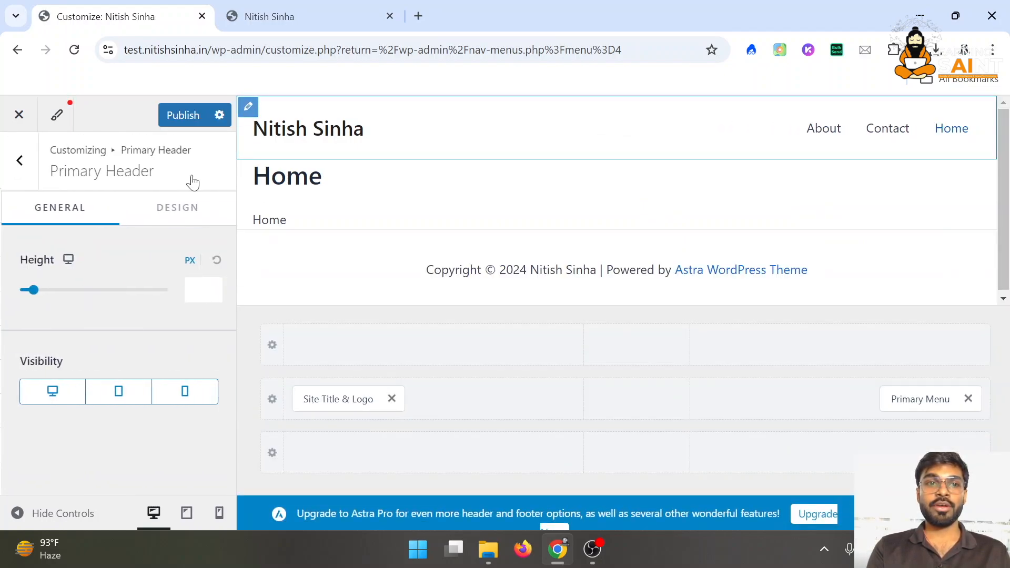
{"action": "left_click", "coordinate": [801, 112]}
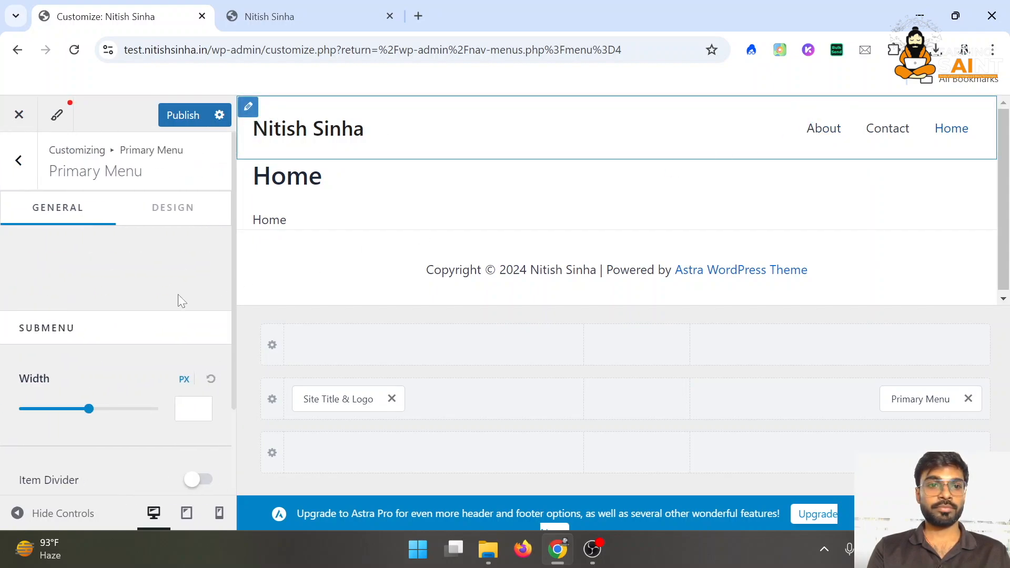
{"action": "left_click", "coordinate": [166, 263]}
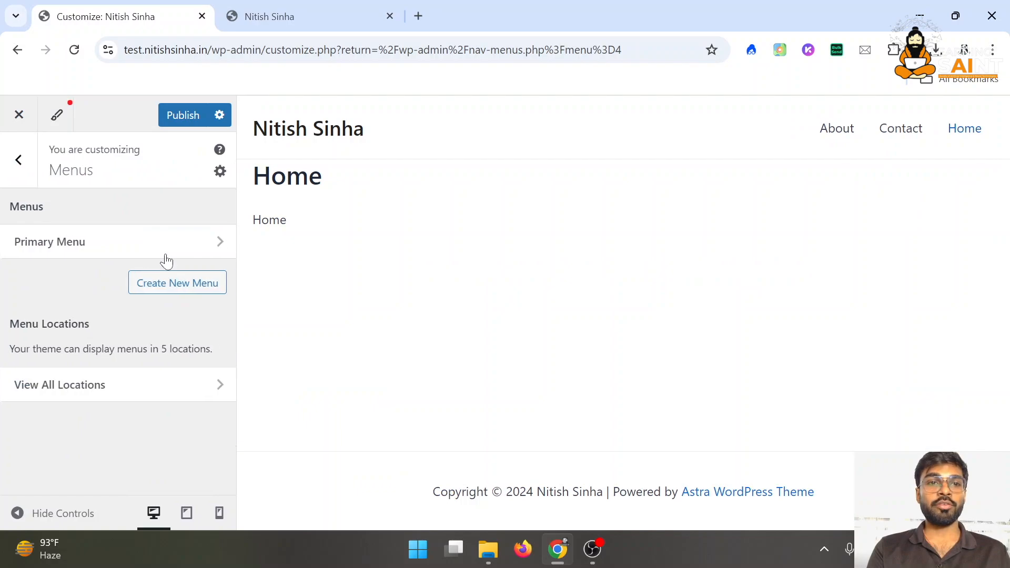
{"action": "scroll", "coordinate": [102, 362], "scroll_direction": "down", "scroll_amount": 2}
{"action": "left_click", "coordinate": [147, 260]}
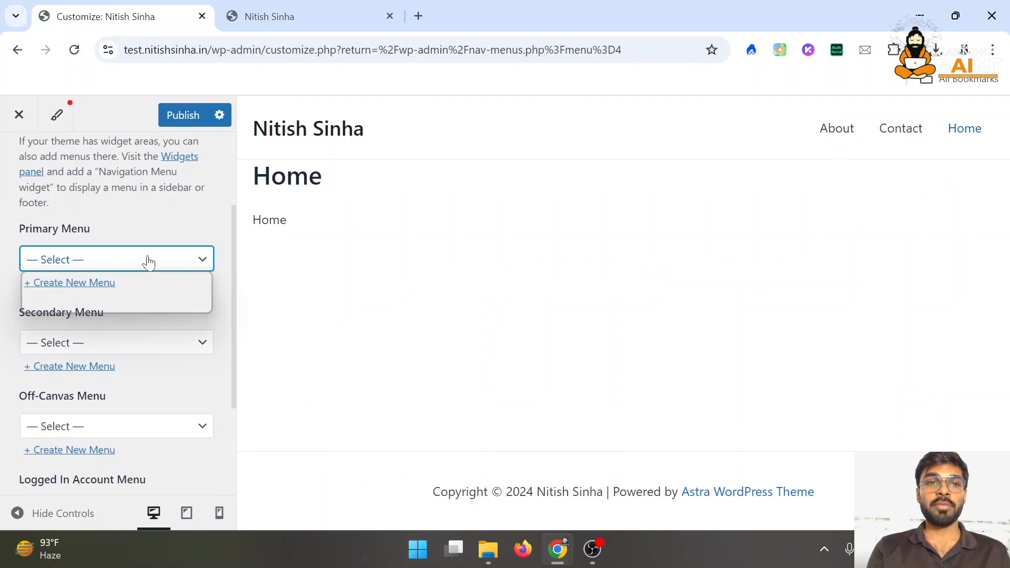
{"action": "left_click", "coordinate": [152, 305]}
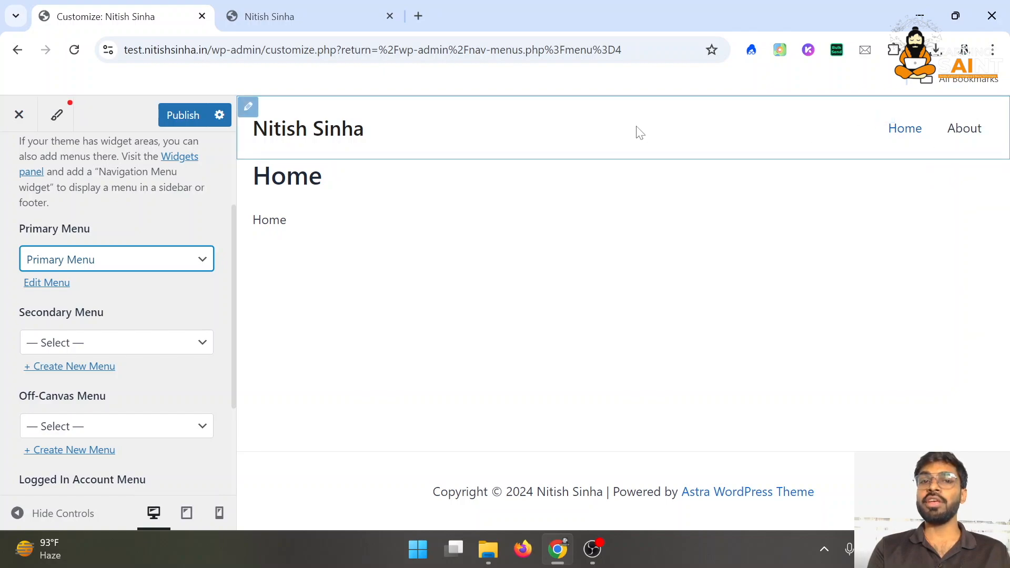
{"action": "left_click", "coordinate": [174, 119]}
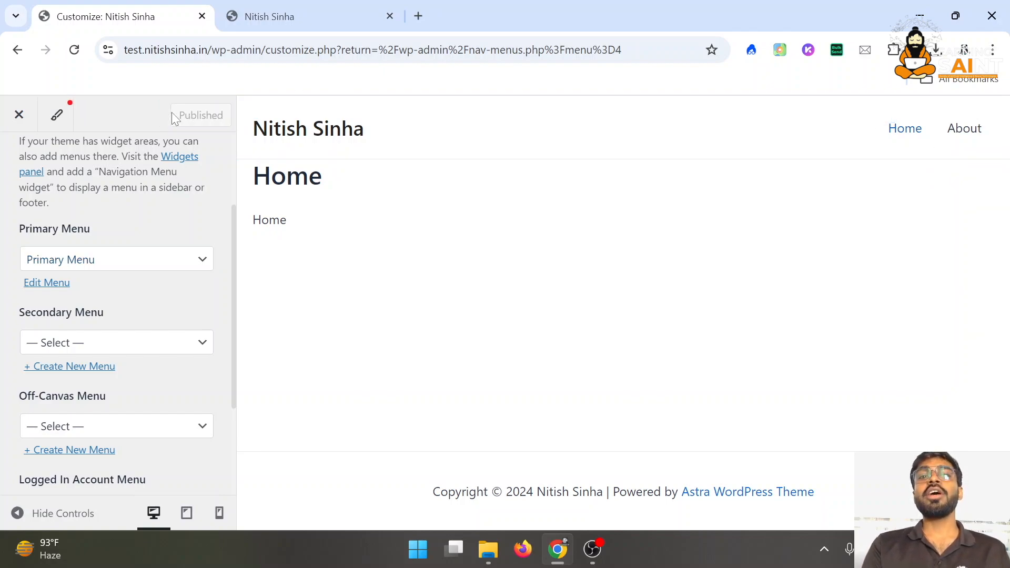
Confirm Primary Menu stays assigned and close the Customizer back to the Menus page
{"action": "left_click", "coordinate": [126, 258]}
{"action": "left_click", "coordinate": [126, 259]}
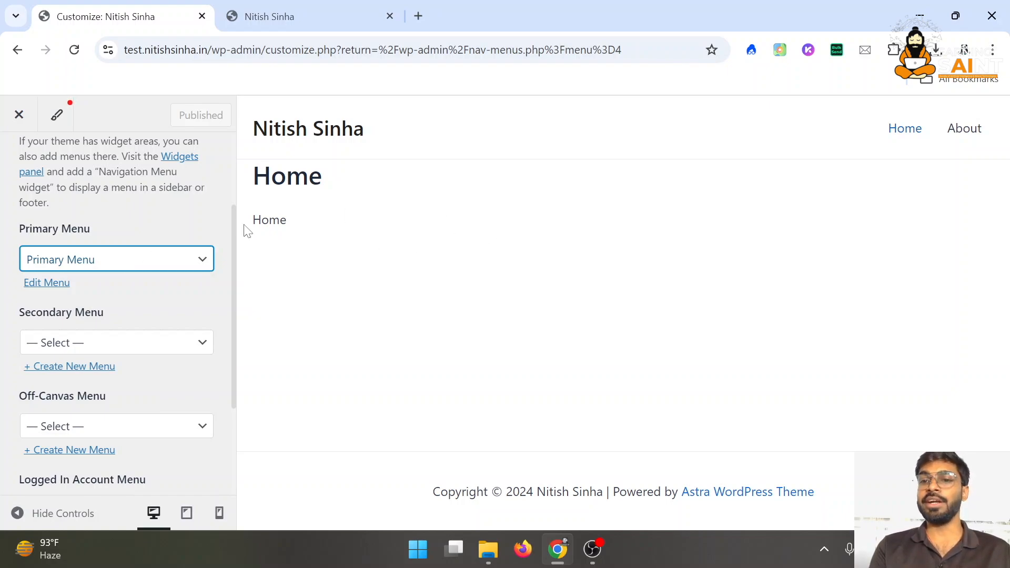
{"action": "left_click", "coordinate": [7, 125]}
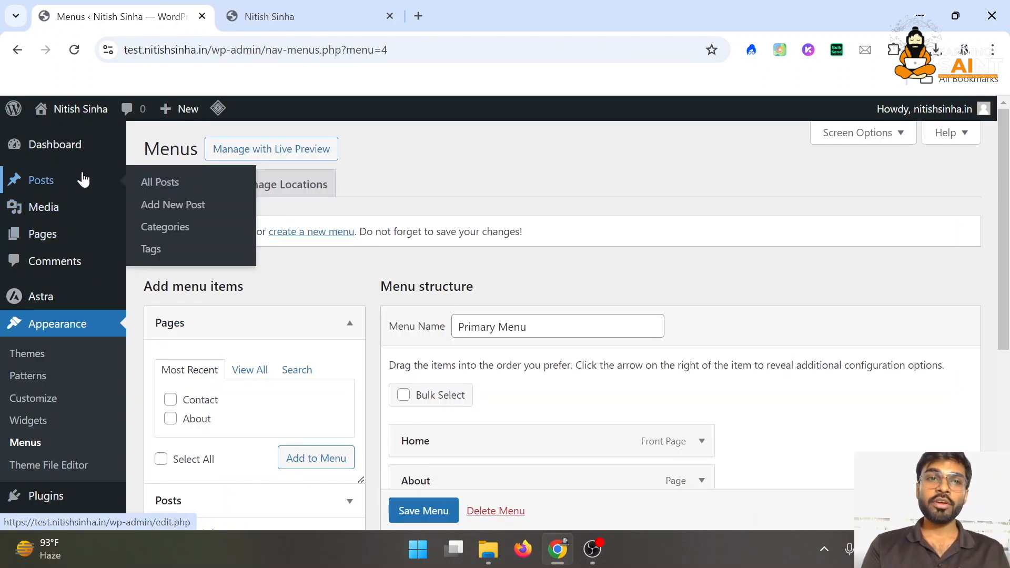
Start a new post titled 'Test' and expand its Categories panel
{"action": "left_click", "coordinate": [83, 180]}
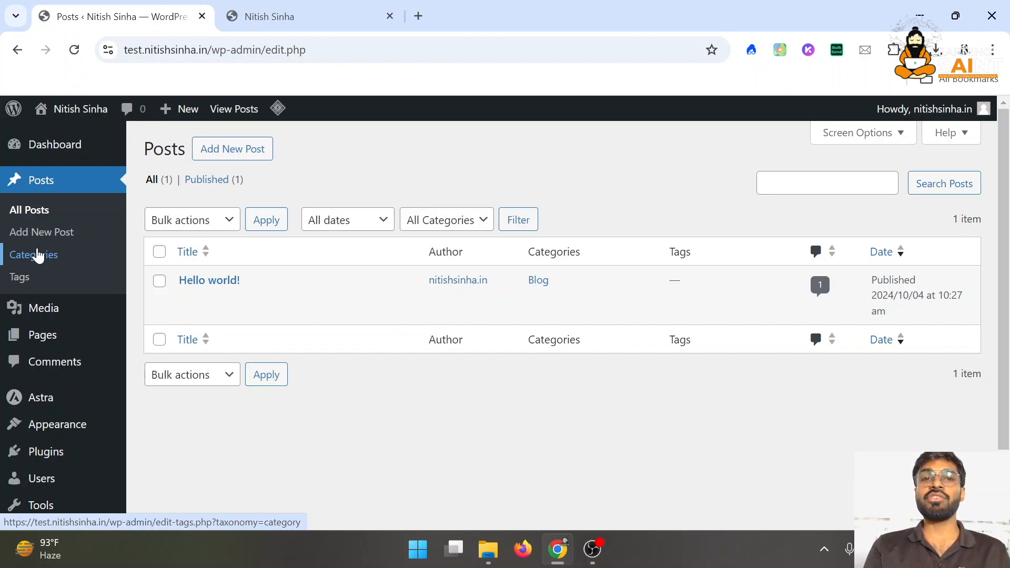
{"action": "left_click", "coordinate": [252, 160]}
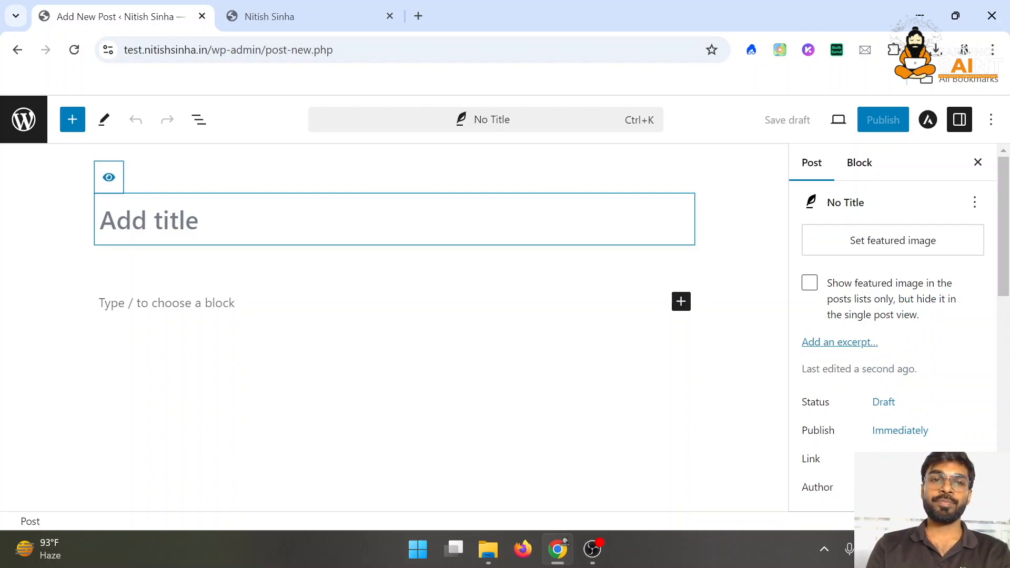
{"action": "type", "text": "Test"}
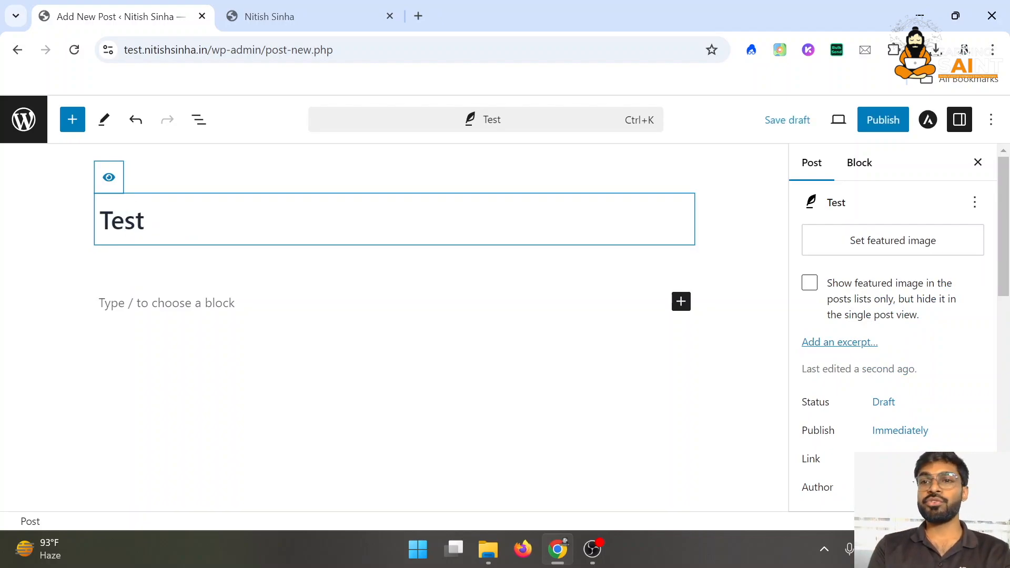
{"action": "scroll", "coordinate": [884, 305], "scroll_direction": "down", "scroll_amount": 6}
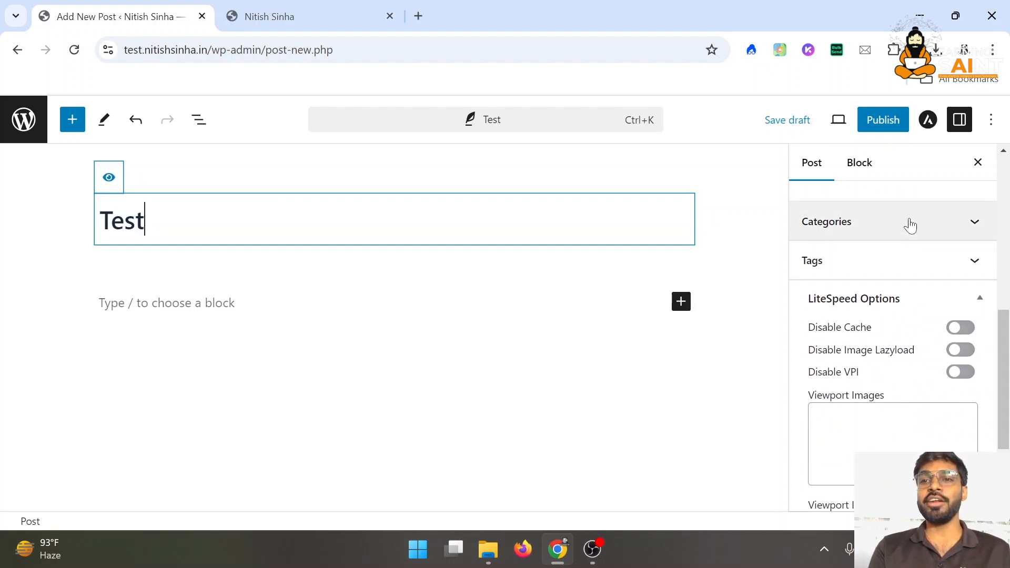
{"action": "left_click", "coordinate": [909, 223]}
{"action": "scroll", "coordinate": [855, 257], "scroll_direction": "up", "scroll_amount": 1}
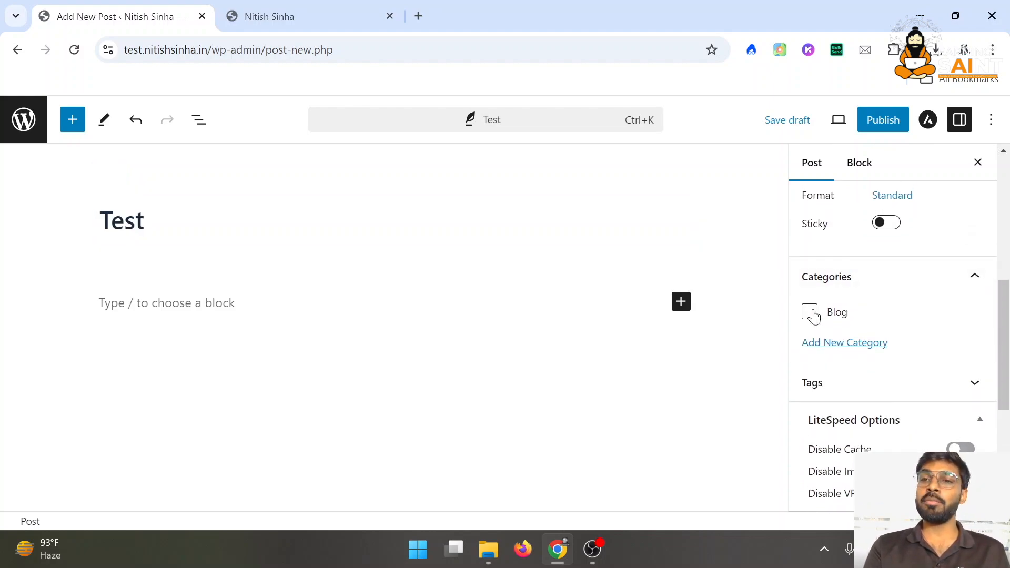
Create a new 'Science' category for the post and publish it
{"action": "left_click", "coordinate": [854, 343]}
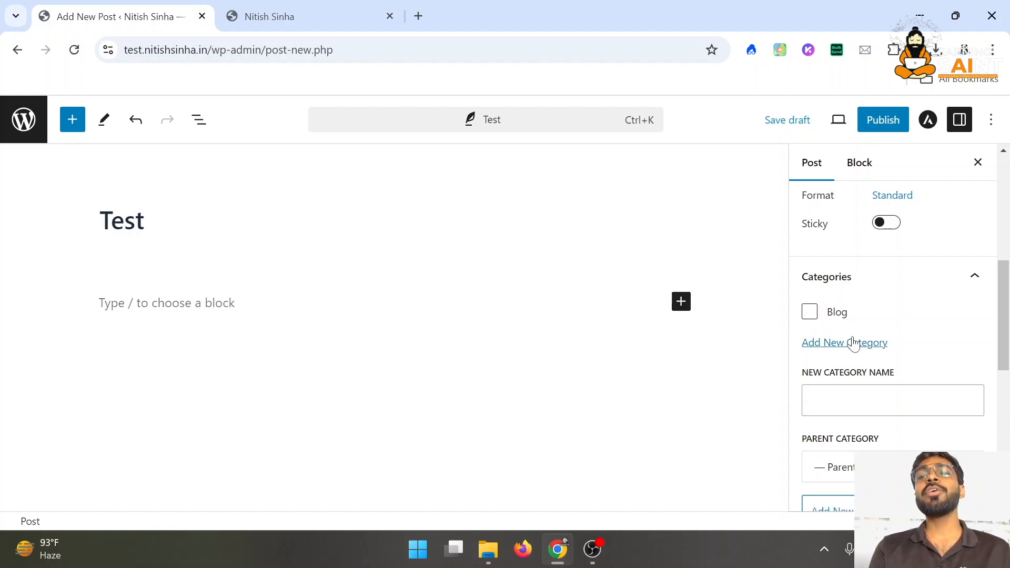
{"action": "left_click", "coordinate": [858, 401]}
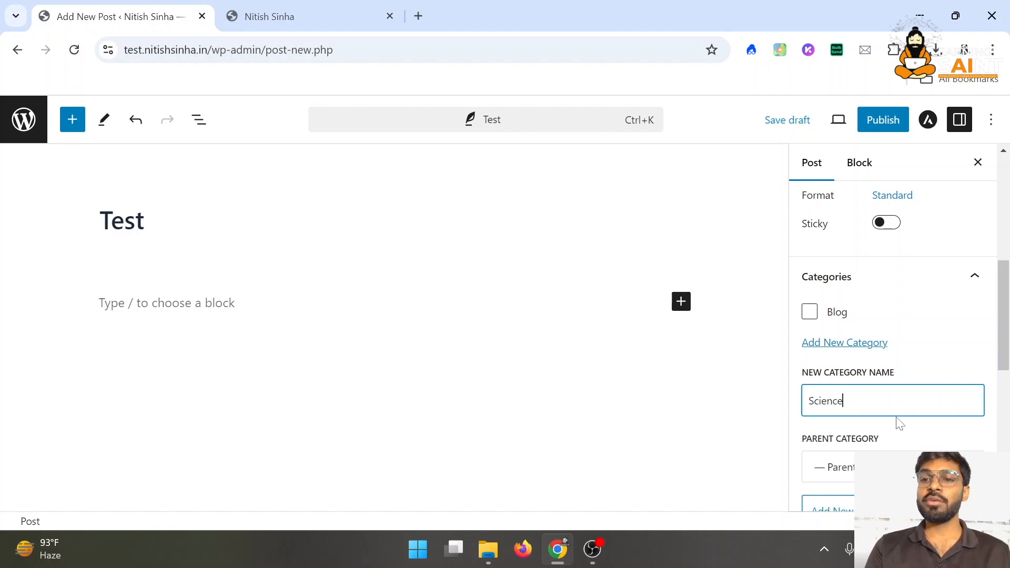
{"action": "type", "text": "Science"}
{"action": "scroll", "coordinate": [895, 421], "scroll_direction": "down", "scroll_amount": 3}
{"action": "left_click", "coordinate": [864, 387]}
{"action": "scroll", "coordinate": [908, 300], "scroll_direction": "up", "scroll_amount": 3}
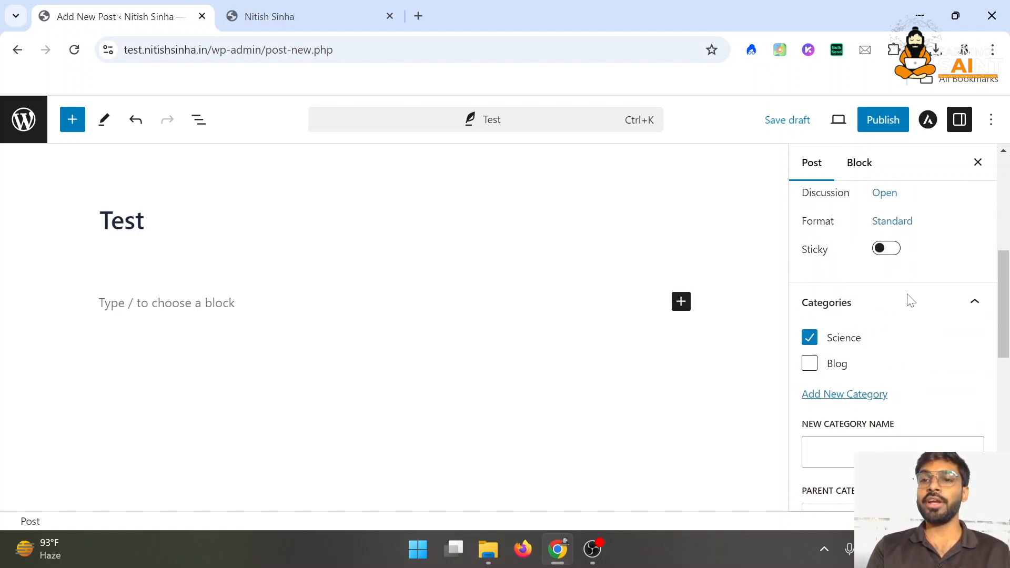
{"action": "left_click", "coordinate": [874, 123]}
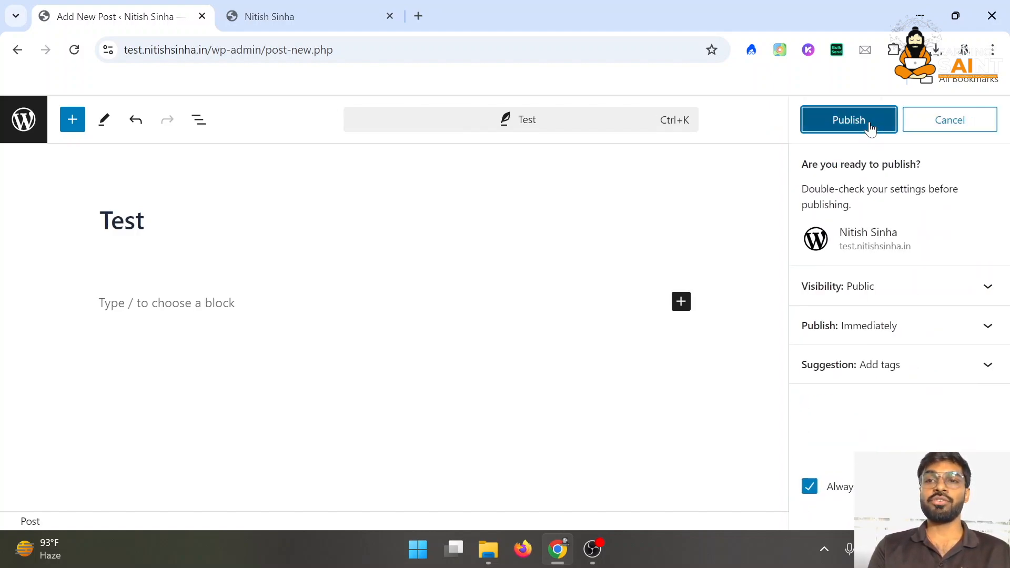
{"action": "left_click", "coordinate": [871, 126]}
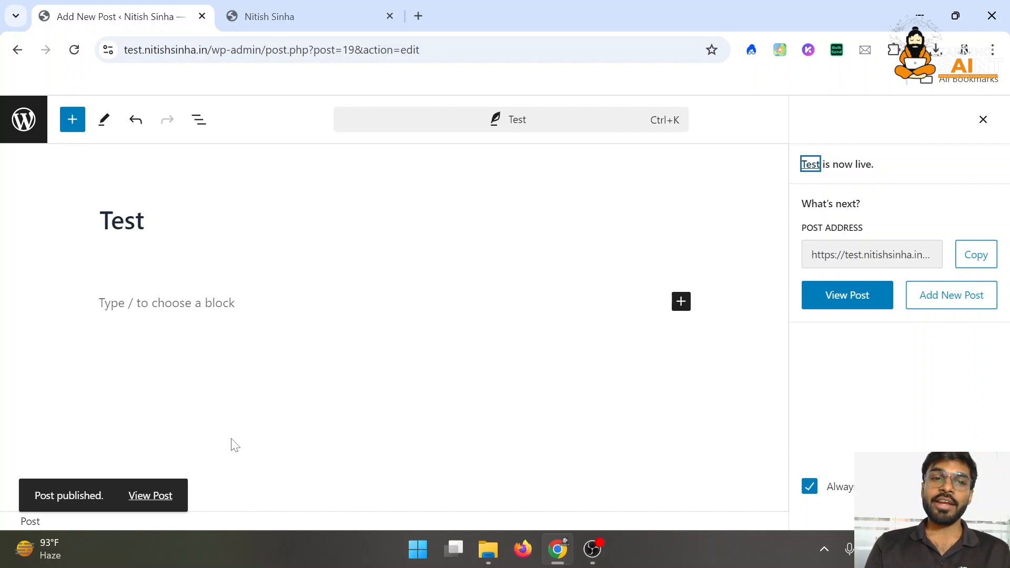
View the live Test post at /science/test/, then strip that path from the address to load the Home page
{"action": "left_click", "coordinate": [156, 497]}
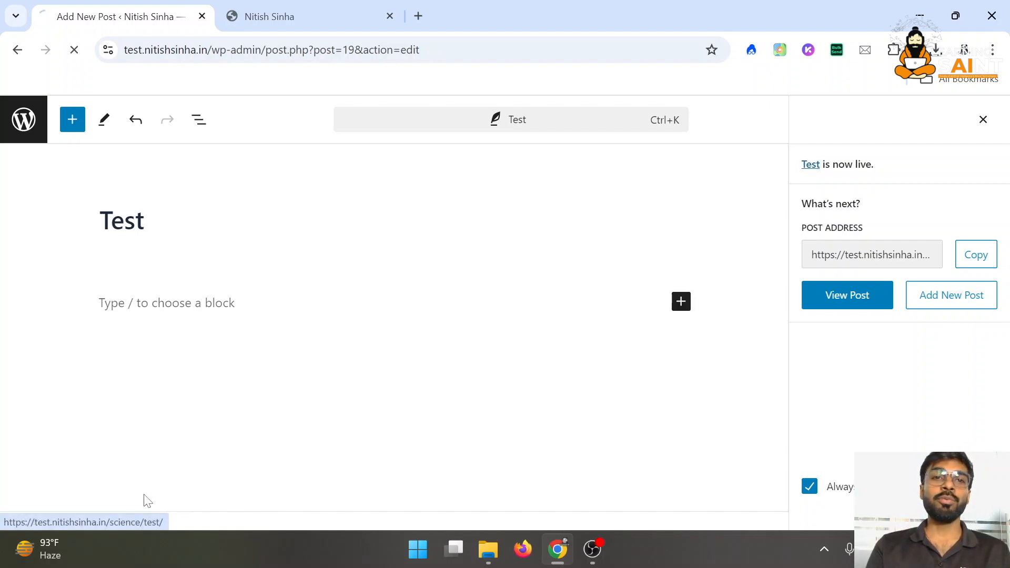
{"action": "left_click_drag", "start_coordinate": [160, 50], "coordinate": [281, 49]}
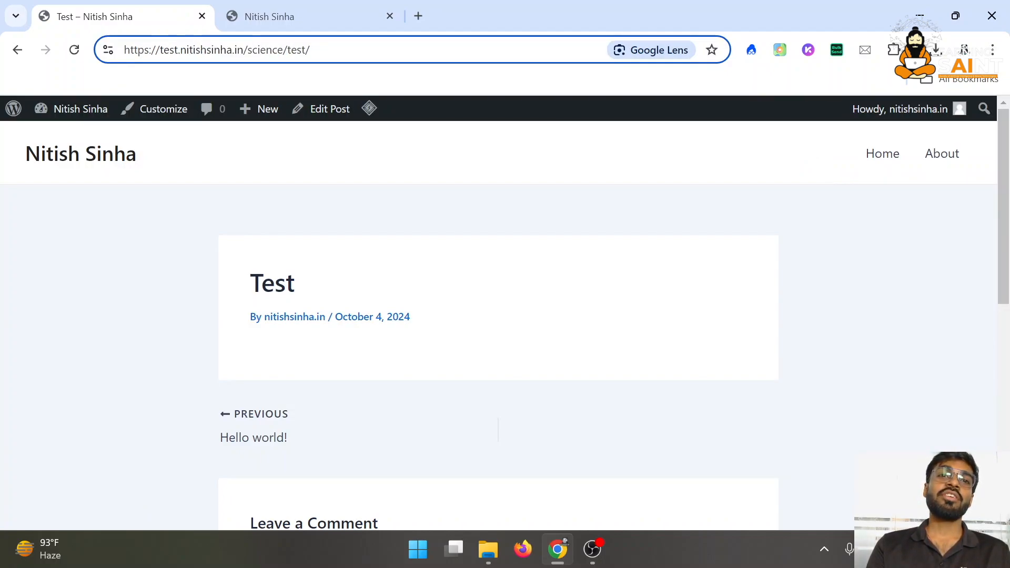
{"action": "double_click", "coordinate": [273, 49]}
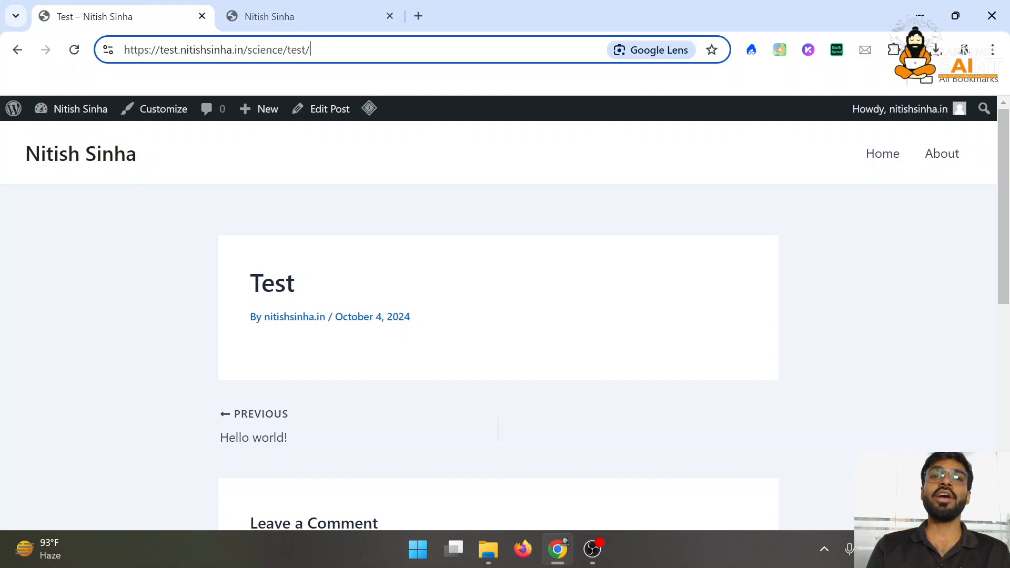
{"action": "left_click_drag", "start_coordinate": [311, 50], "coordinate": [283, 64]}
{"action": "left_click", "coordinate": [74, 153]}
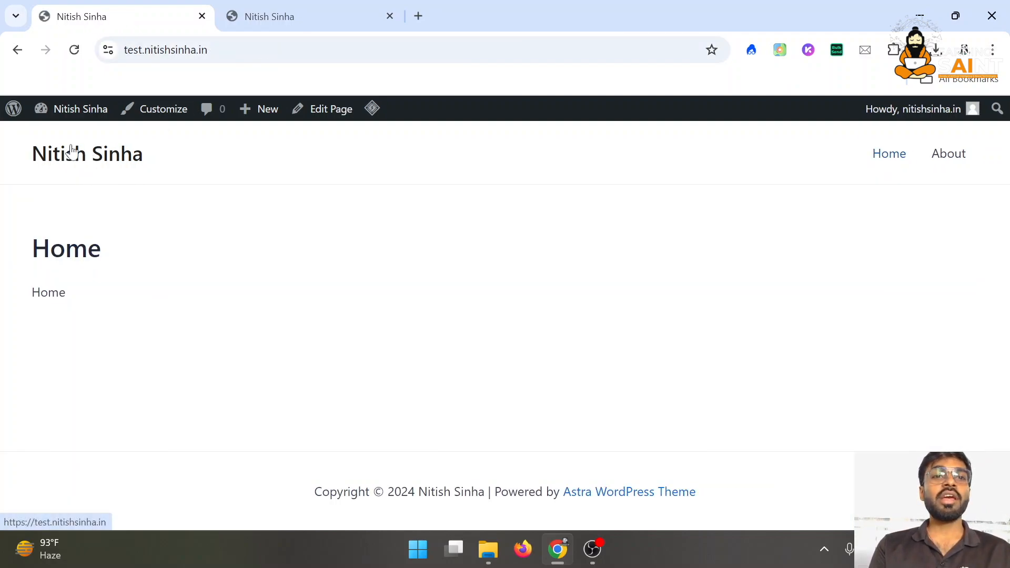
From the admin Dashboard, go through Plugins to the Add New Plugin page
{"action": "mouse_move", "coordinate": [90, 112]}
{"action": "left_click", "coordinate": [98, 138]}
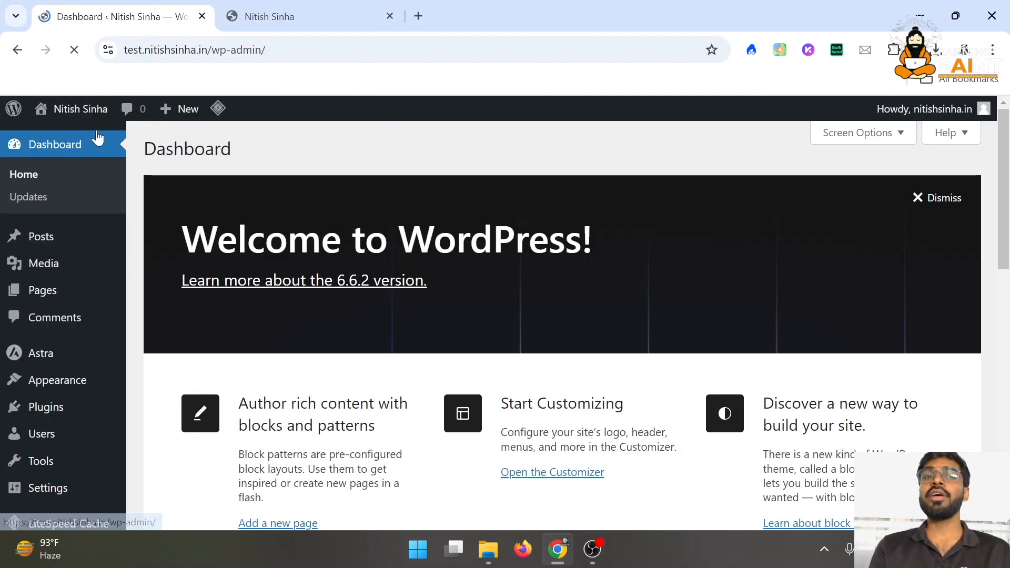
{"action": "mouse_move", "coordinate": [99, 388]}
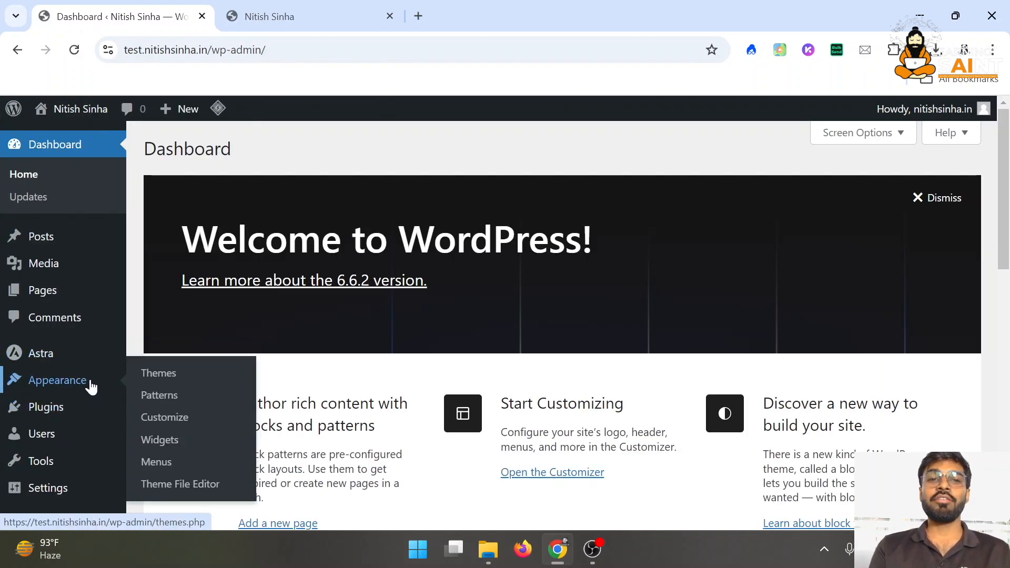
{"action": "mouse_move", "coordinate": [85, 411]}
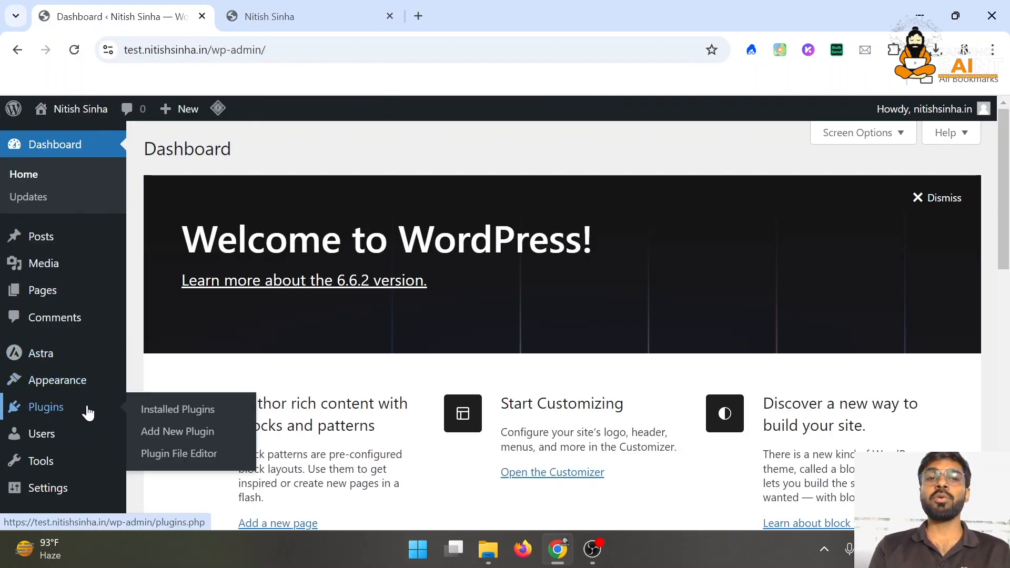
{"action": "left_click", "coordinate": [206, 420]}
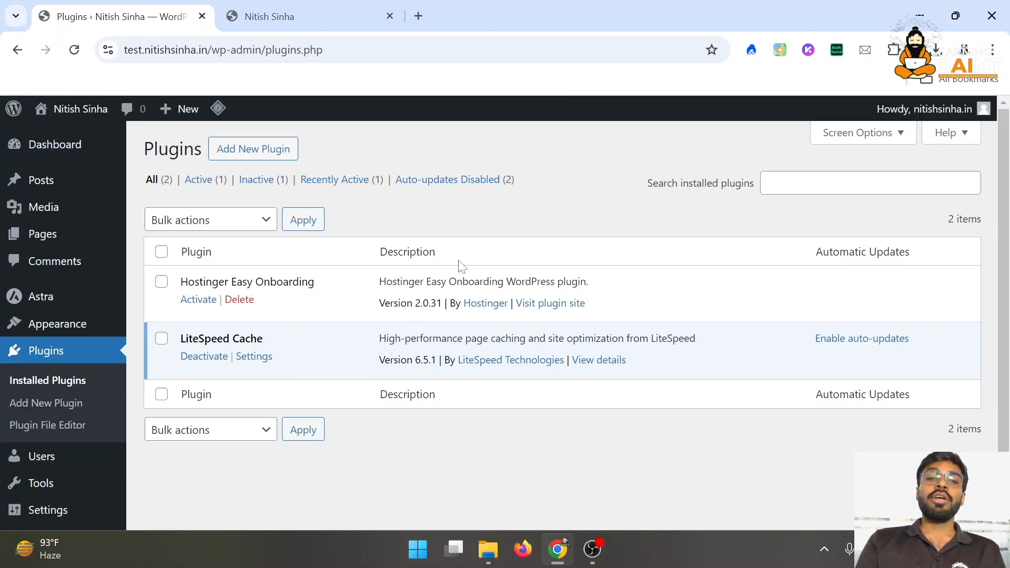
{"action": "left_click", "coordinate": [39, 402]}
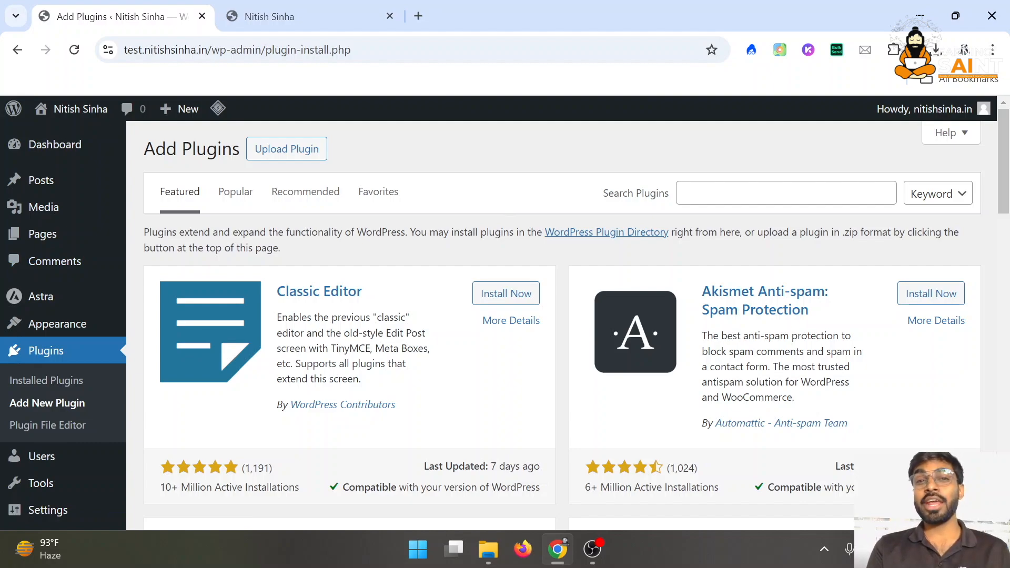
Search the plugin directory for 'SEO', browse the 4,294 results, then return to the live Home page tab
{"action": "left_click", "coordinate": [614, 195]}
{"action": "type", "text": "S"}
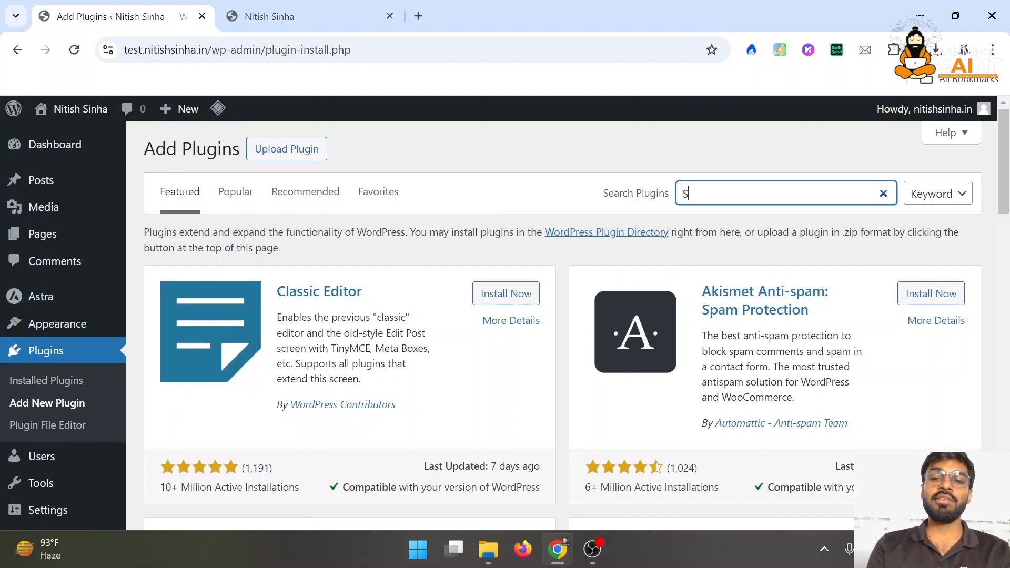
{"action": "type", "text": "EO"}
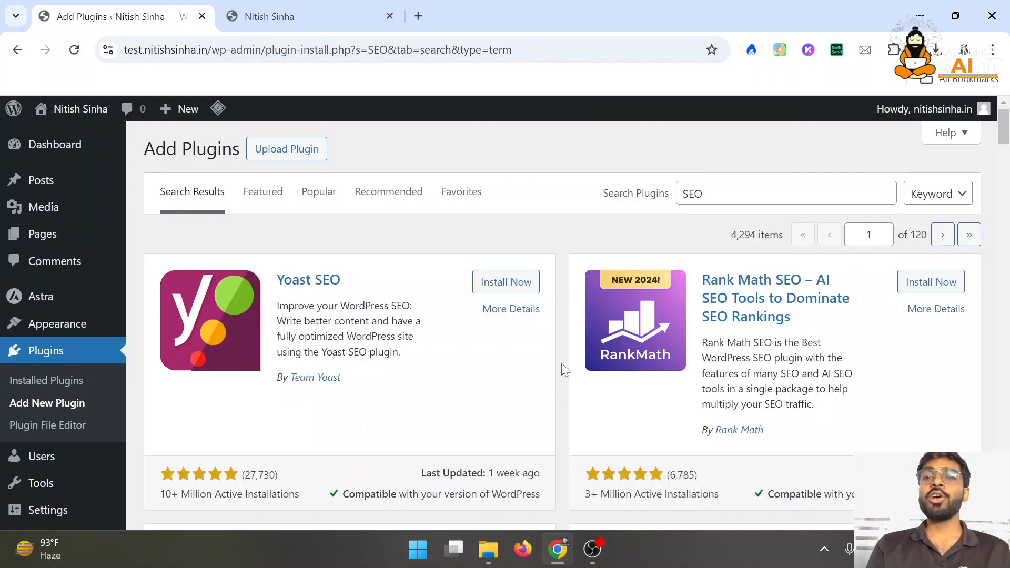
{"action": "scroll", "coordinate": [561, 363], "scroll_direction": "down", "scroll_amount": 8}
{"action": "scroll", "coordinate": [561, 363], "scroll_direction": "down", "scroll_amount": 5}
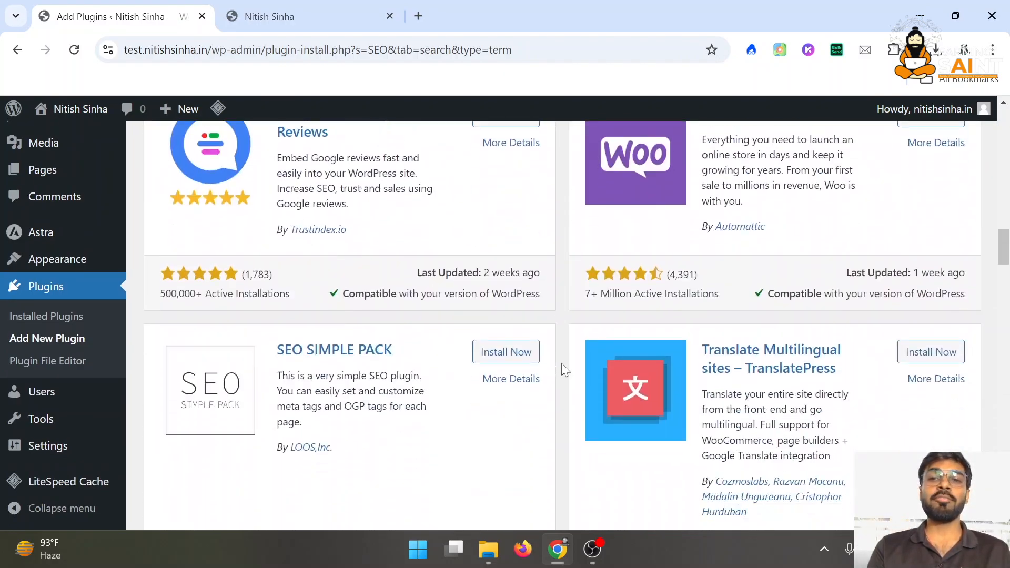
{"action": "scroll", "coordinate": [561, 363], "scroll_direction": "up", "scroll_amount": 15}
{"action": "scroll", "coordinate": [561, 364], "scroll_direction": "up", "scroll_amount": 1}
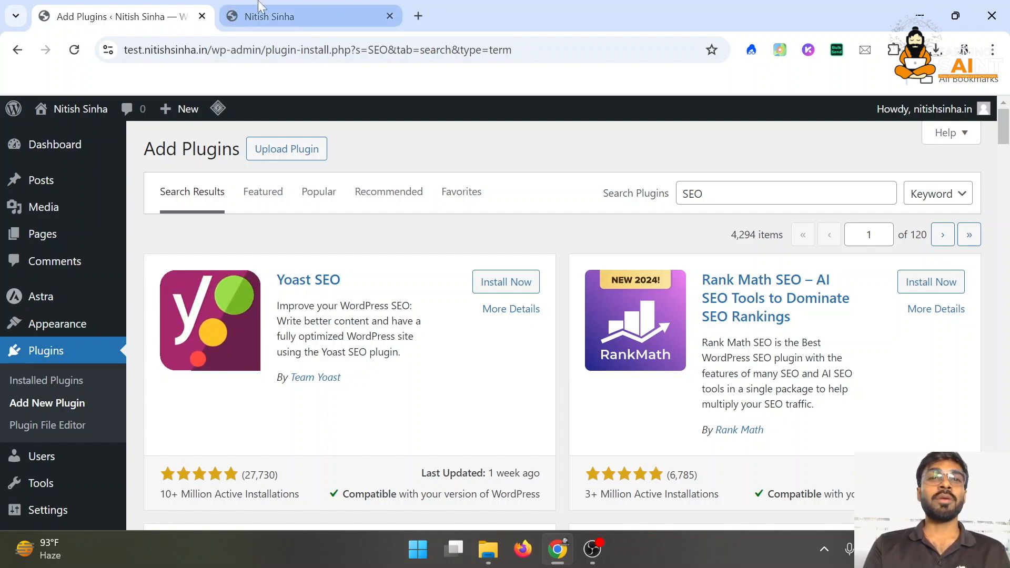
{"action": "mouse_move", "coordinate": [259, 6]}
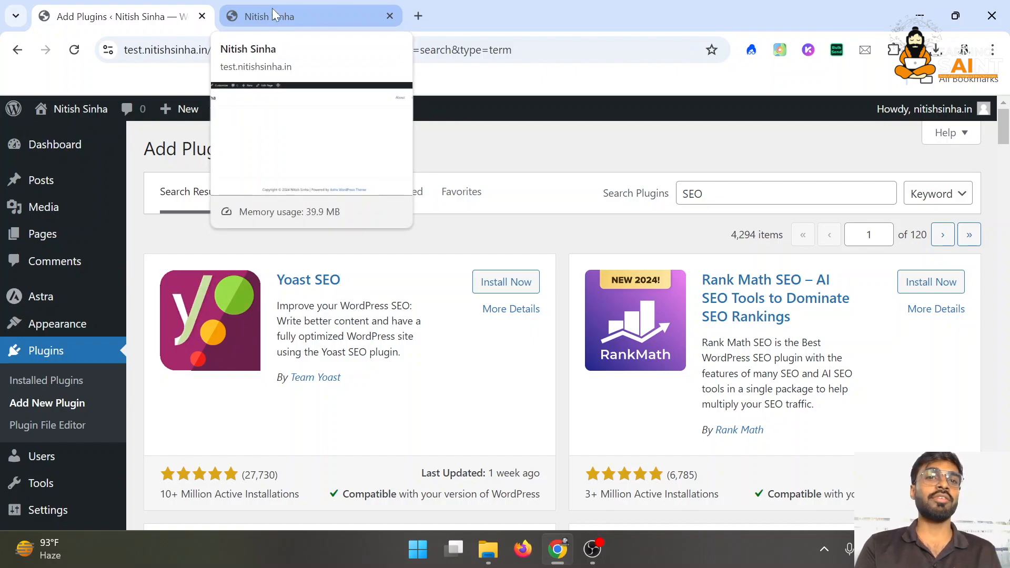
{"action": "left_click", "coordinate": [293, 5]}
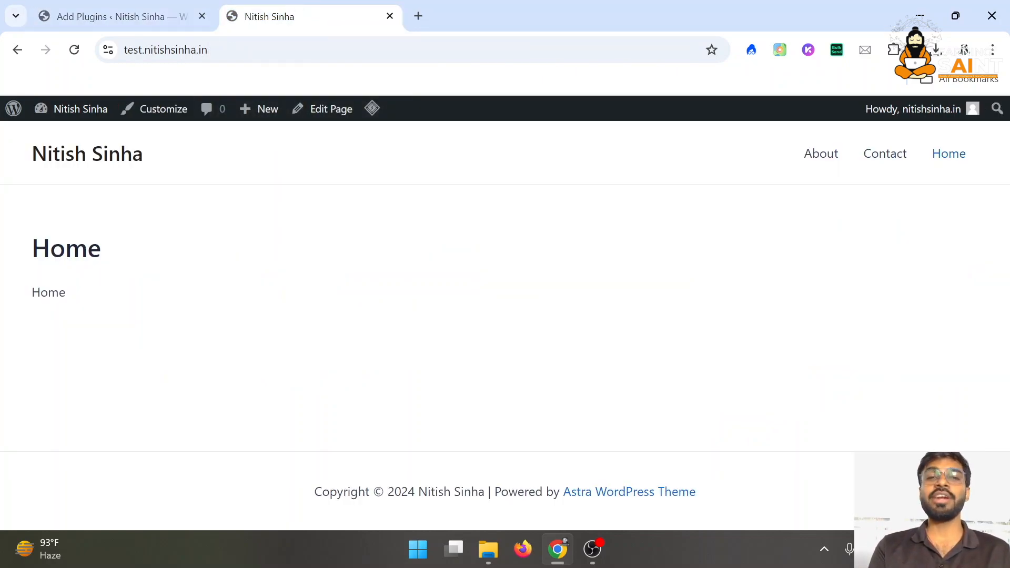